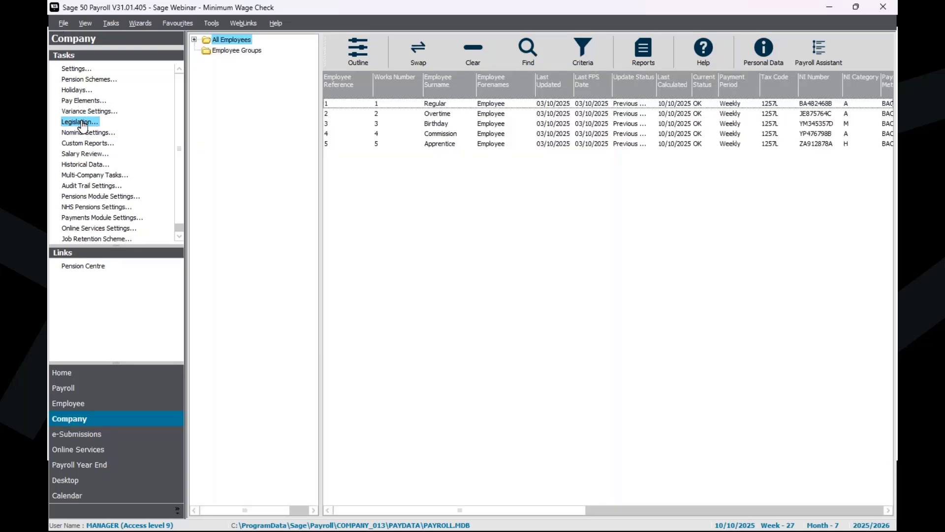
- Review the Basic payment's minimum/living wage inclusion options in the company pay elements settings
click(79, 101)
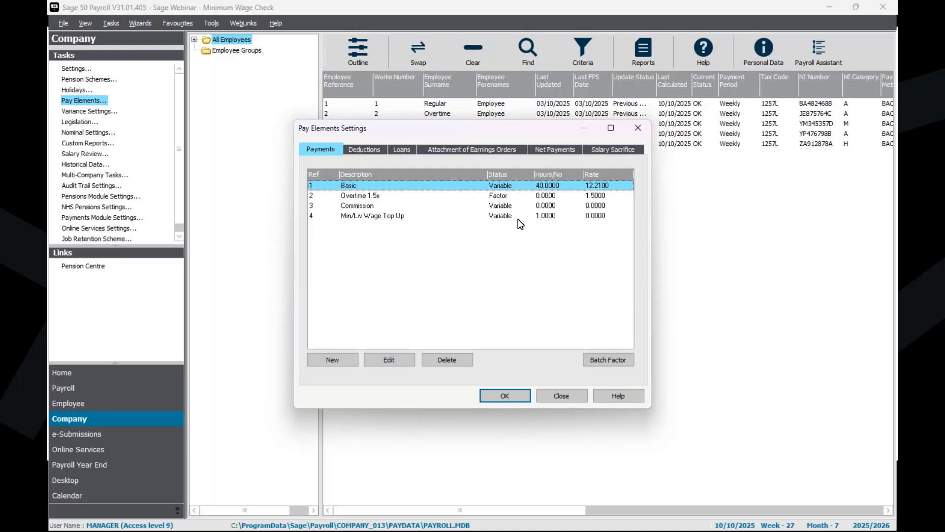
click(385, 361)
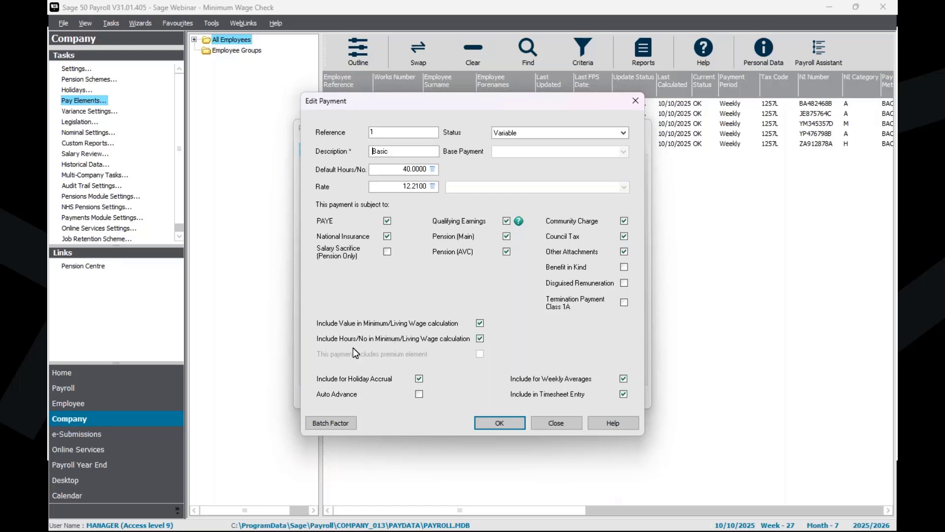
click(500, 427)
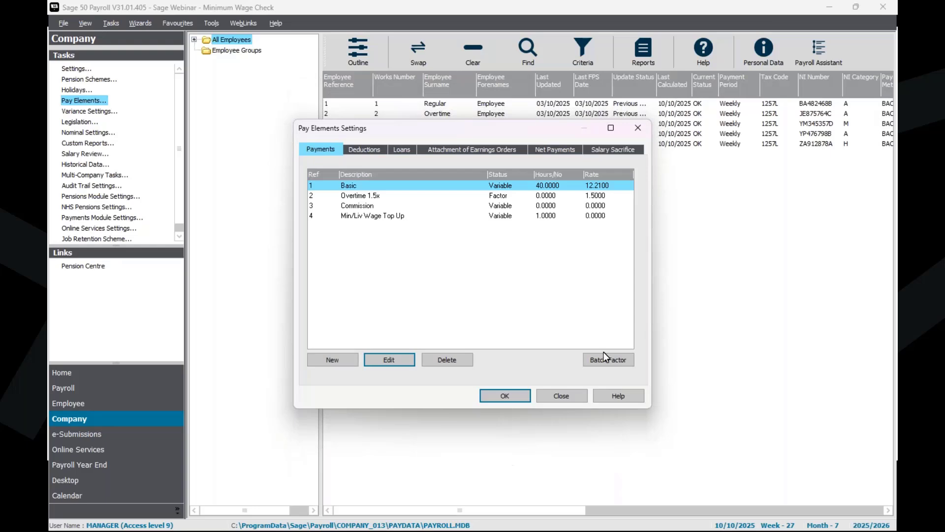
- Review the Overtime 1.5x payment's base payment, multiplier and minimum/living wage options, including its premium element option
click(394, 186)
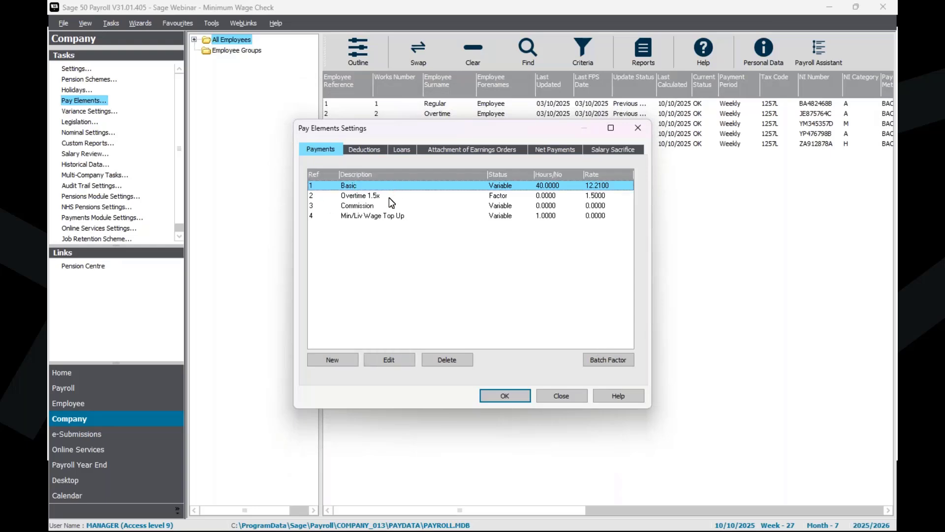
click(357, 206)
click(359, 195)
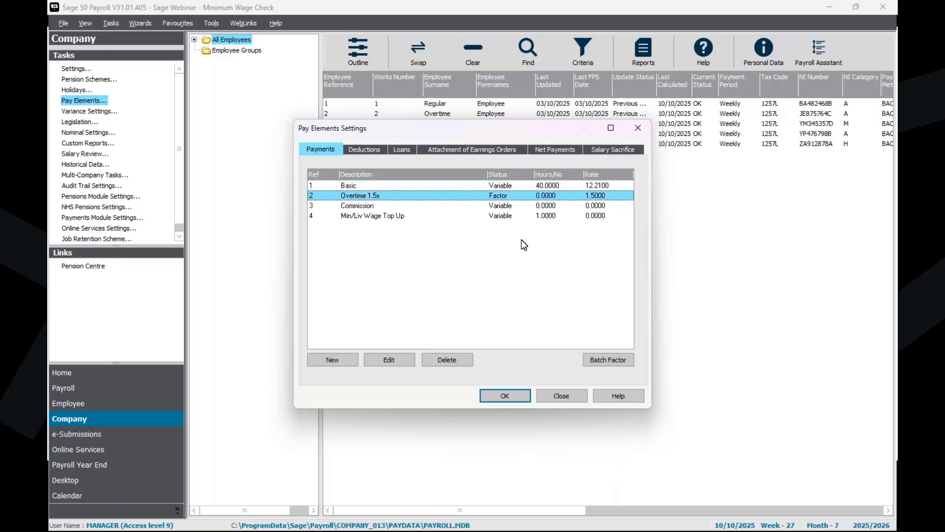
click(404, 358)
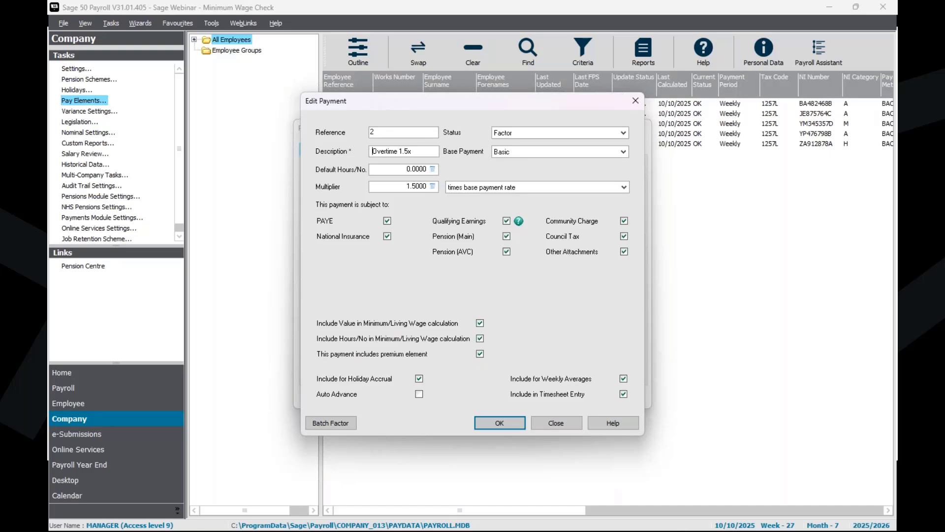
click(557, 422)
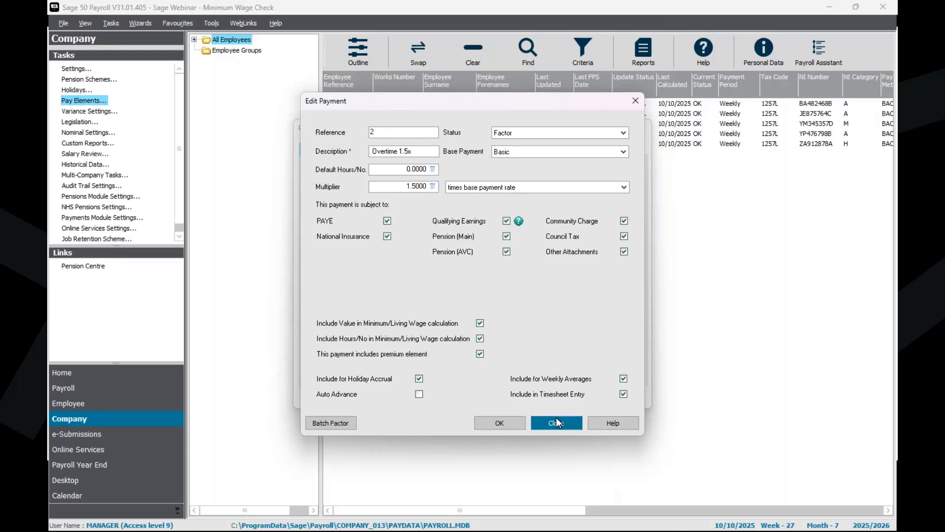
click(466, 314)
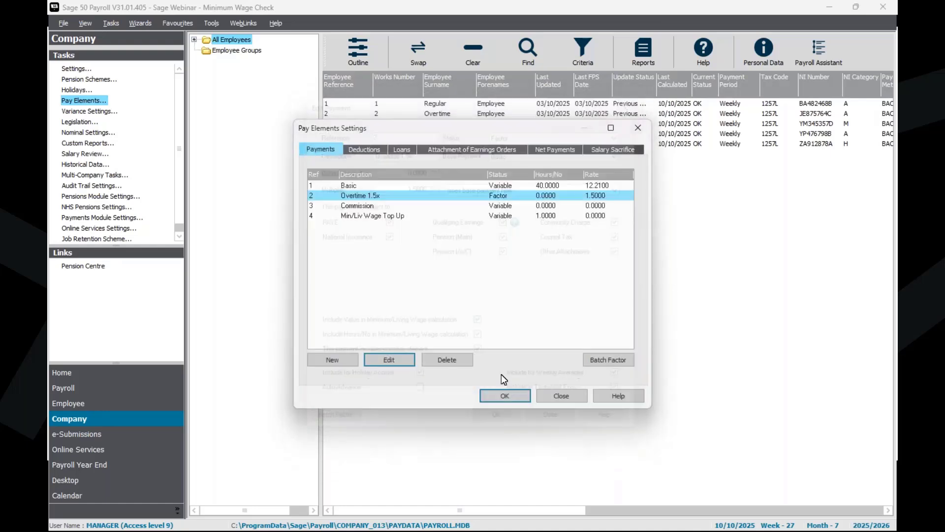
- Review which minimum/living wage calculation options apply to the Commission payment
click(378, 207)
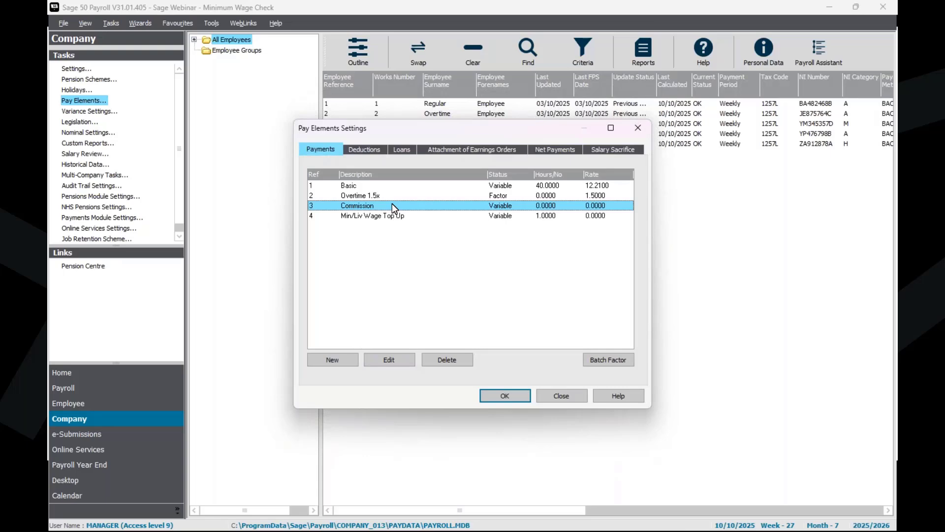
click(387, 360)
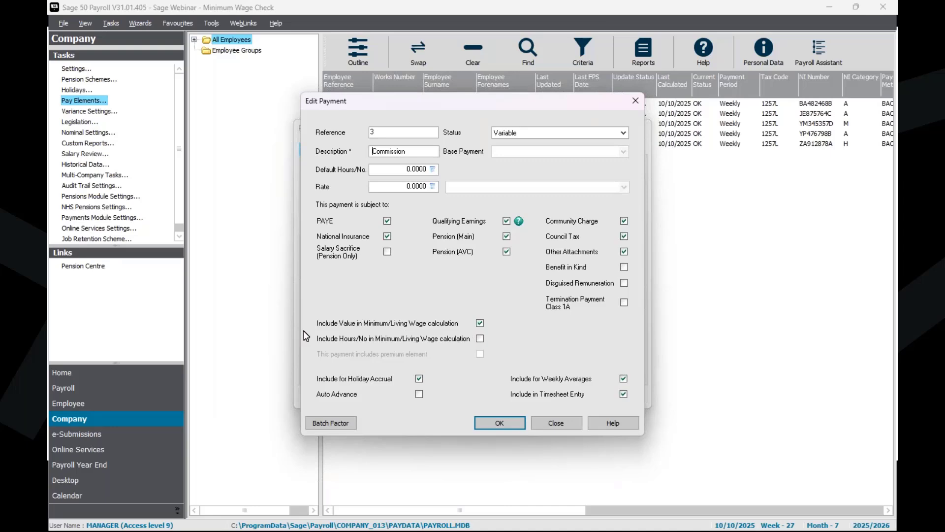
click(510, 427)
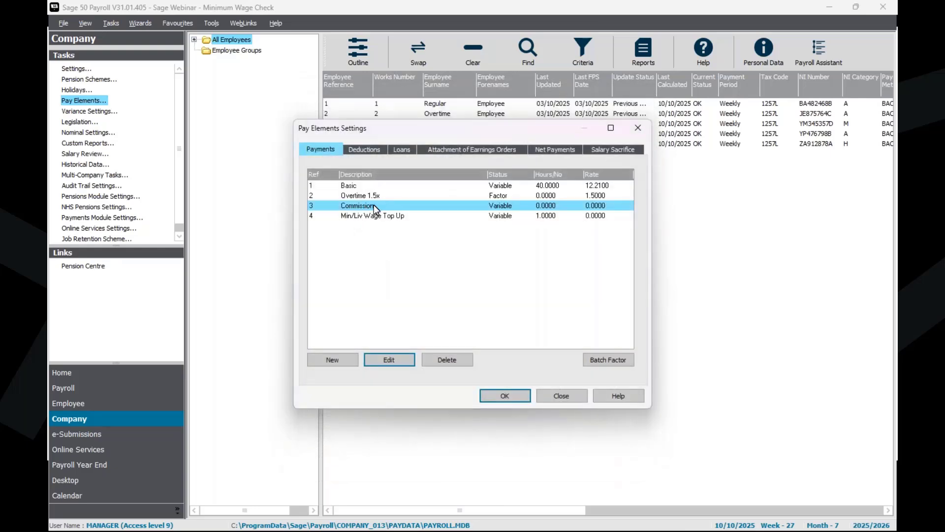
- Review the Min/Liv Wage Top Up payment's minimum/living wage options and close the company pay elements settings
click(376, 216)
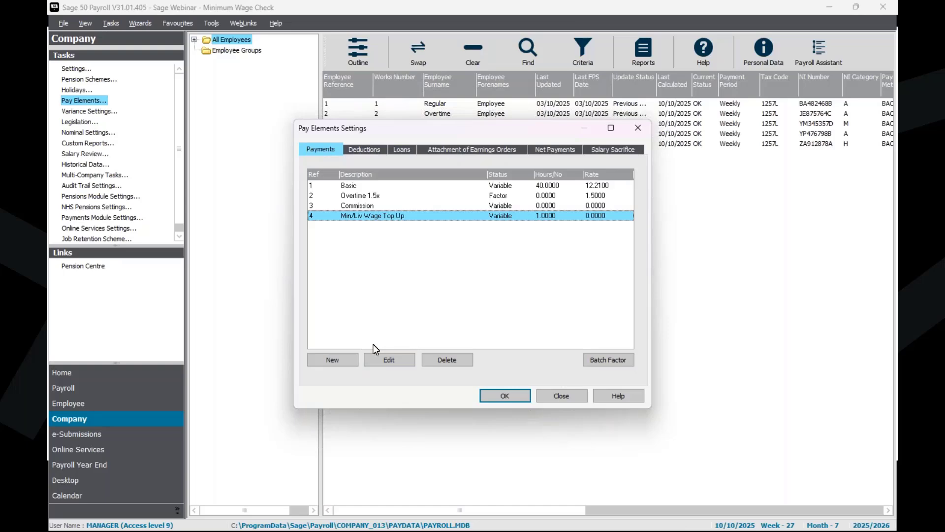
click(370, 187)
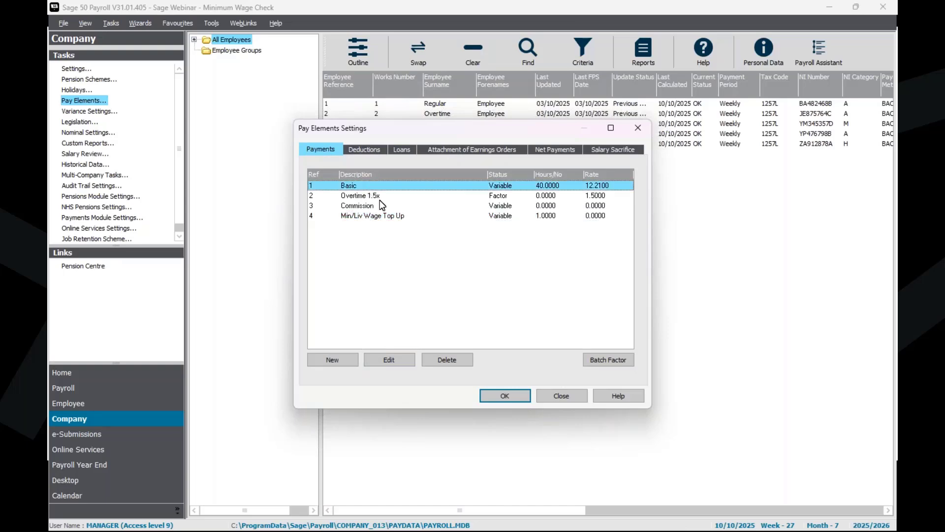
click(381, 203)
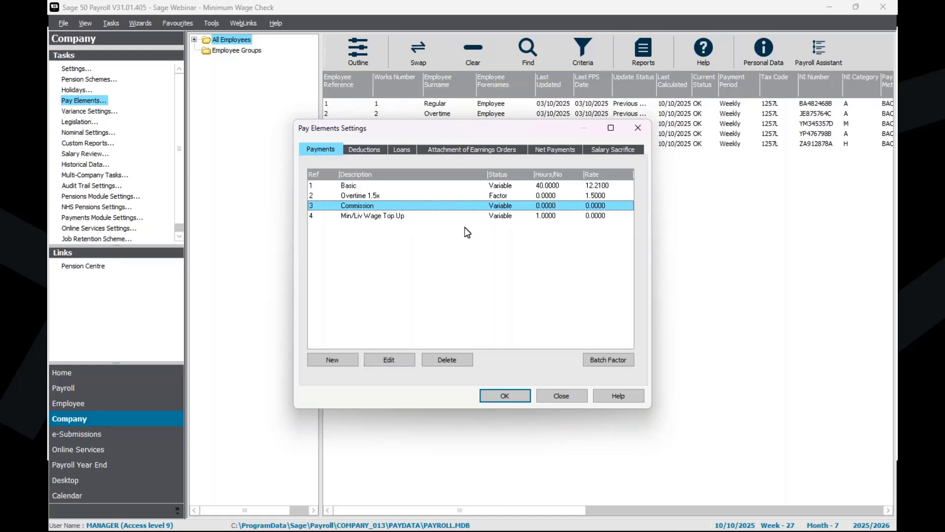
click(413, 217)
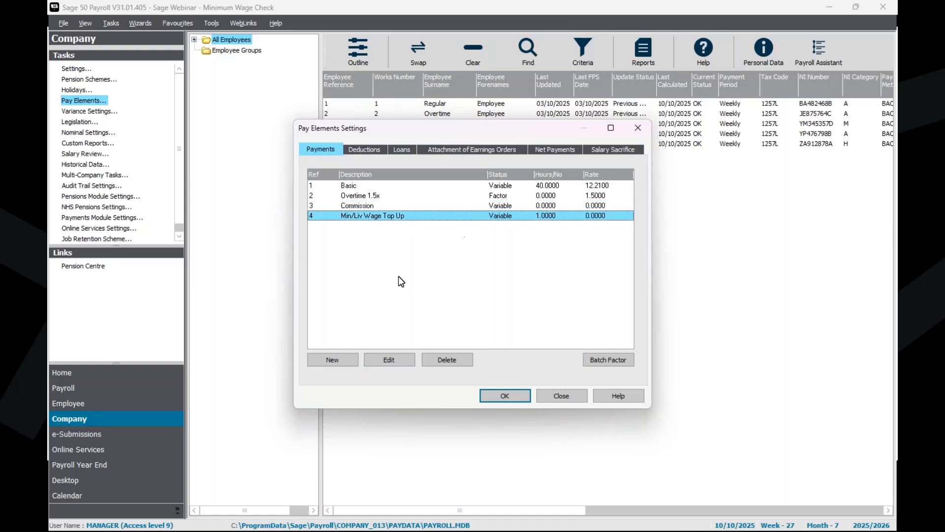
click(403, 358)
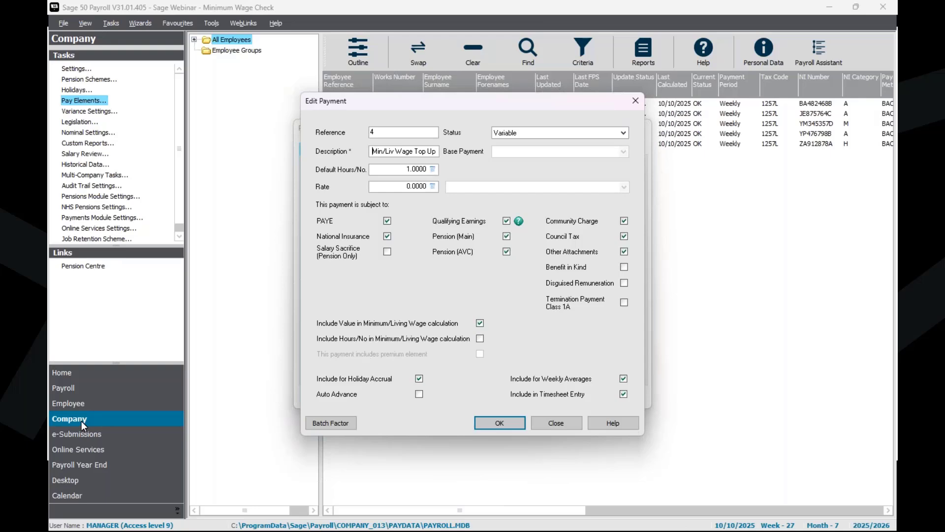
click(513, 427)
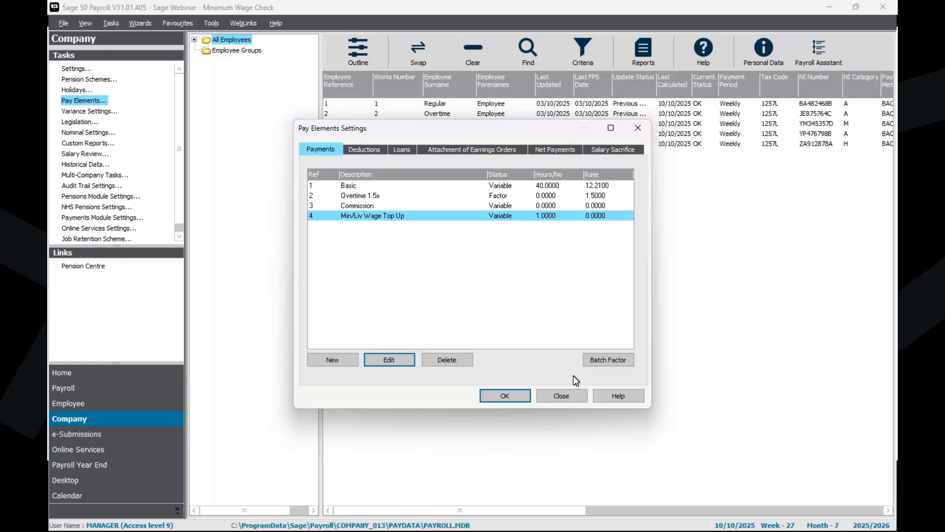
click(522, 398)
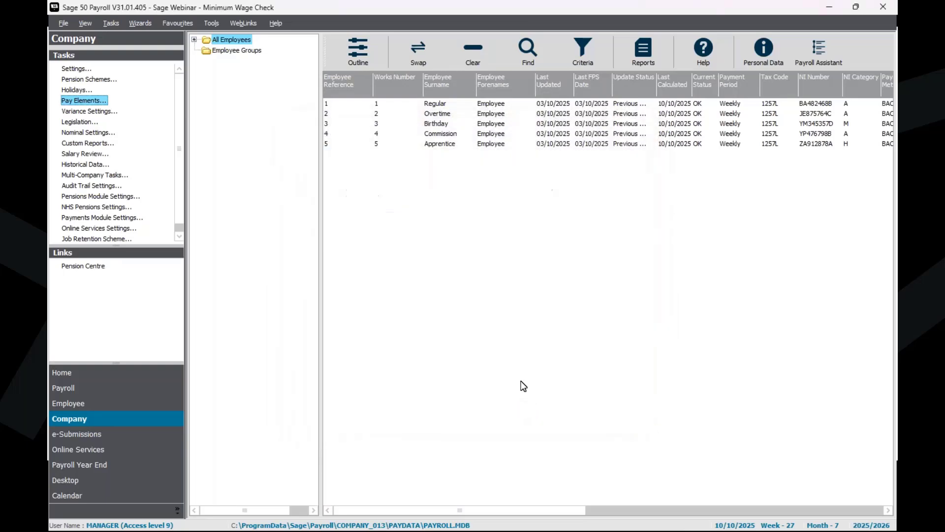
- Preview the company Payment Types report at full window size to check each payment's minimum wage settings, and close the reports
click(641, 61)
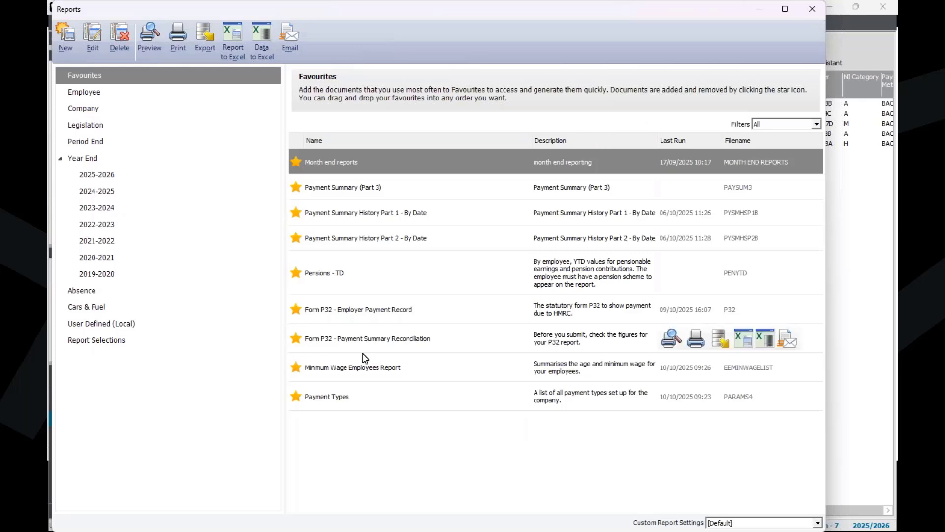
mouse_move(354, 404)
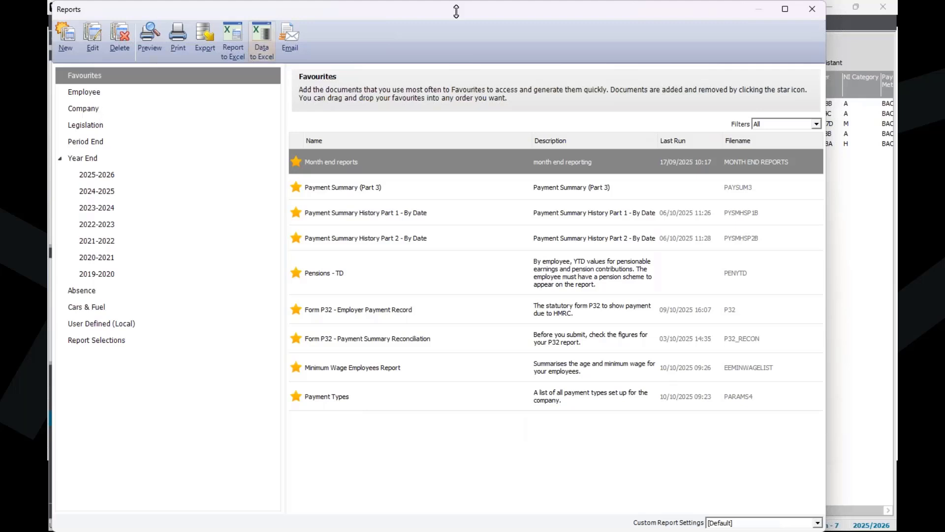
click(95, 110)
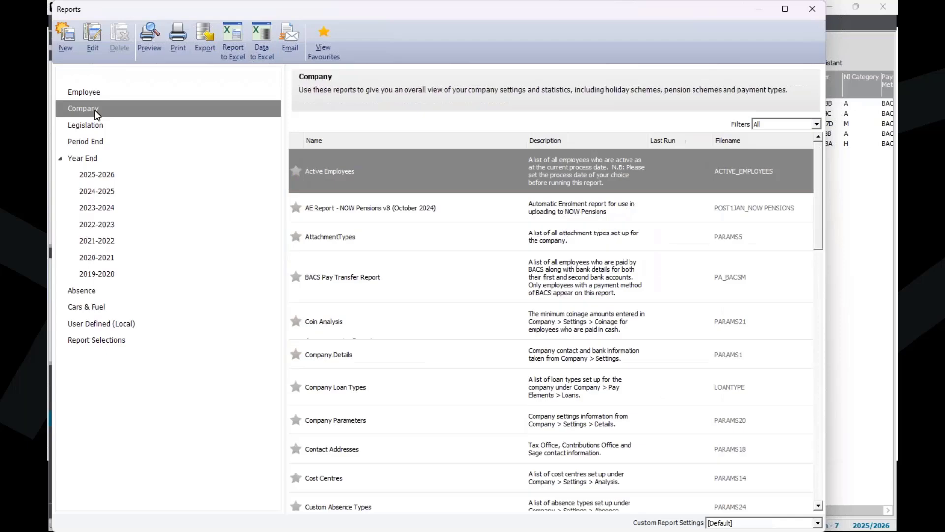
scroll(425, 344, down, 10)
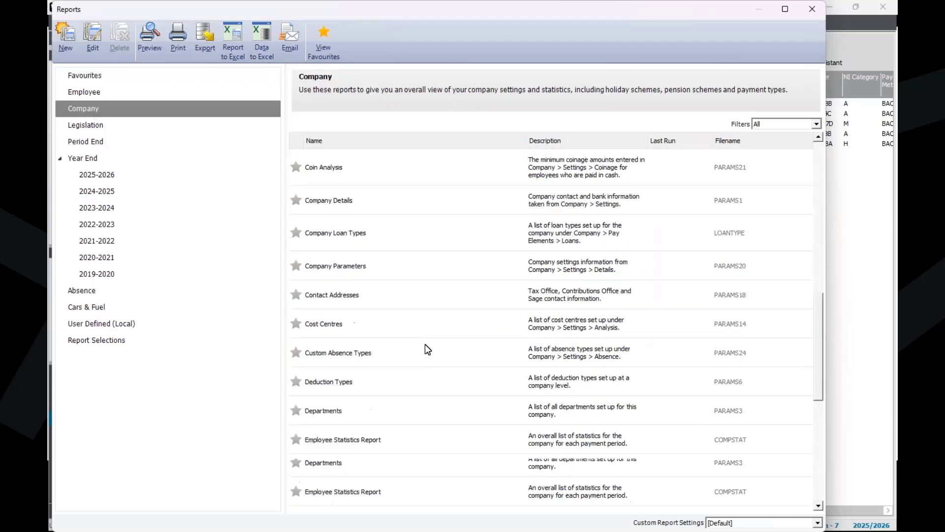
click(509, 320)
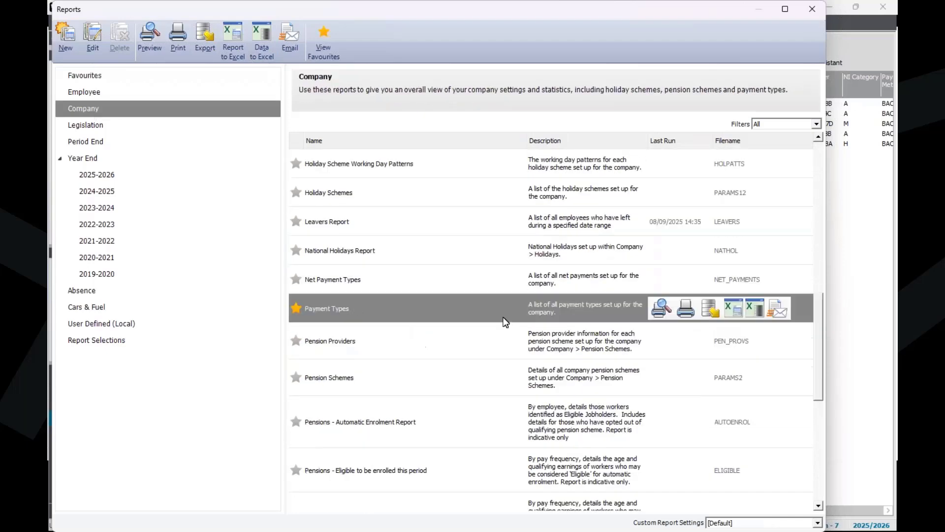
mouse_move(657, 314)
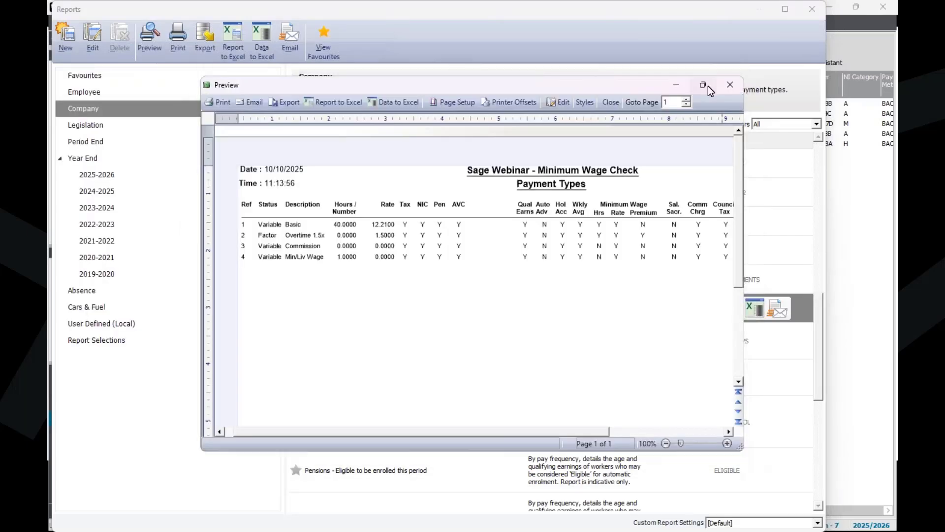
click(708, 86)
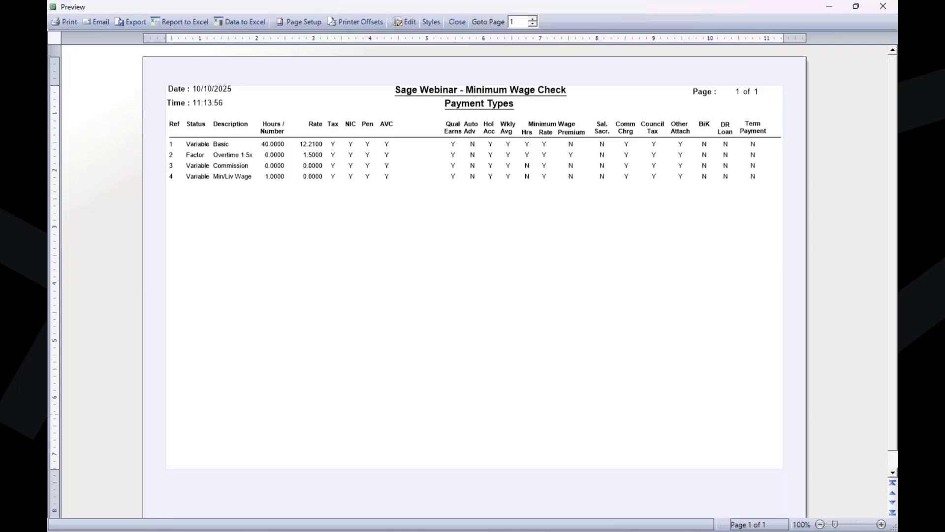
click(882, 6)
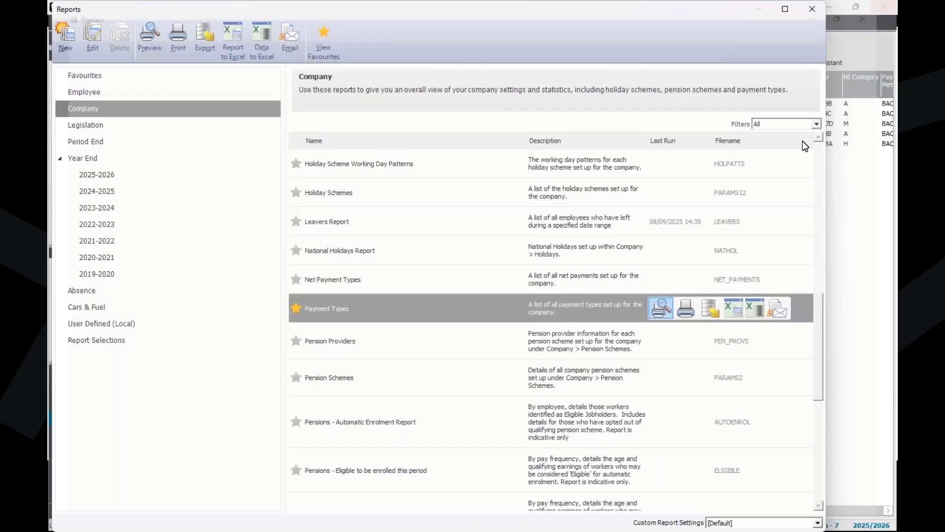
click(811, 6)
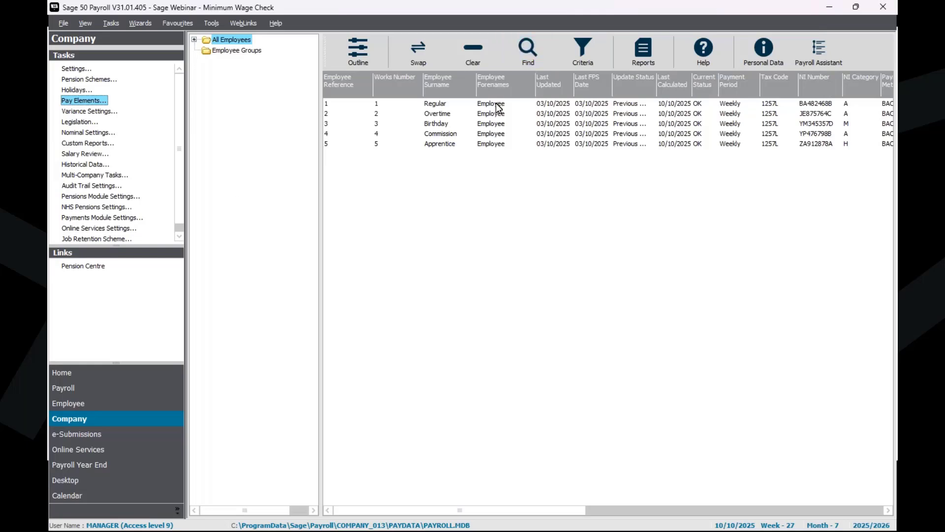
- Enable the minimum/living wage check in the pay elements of the employee with reference 1, and save the record
click(463, 105)
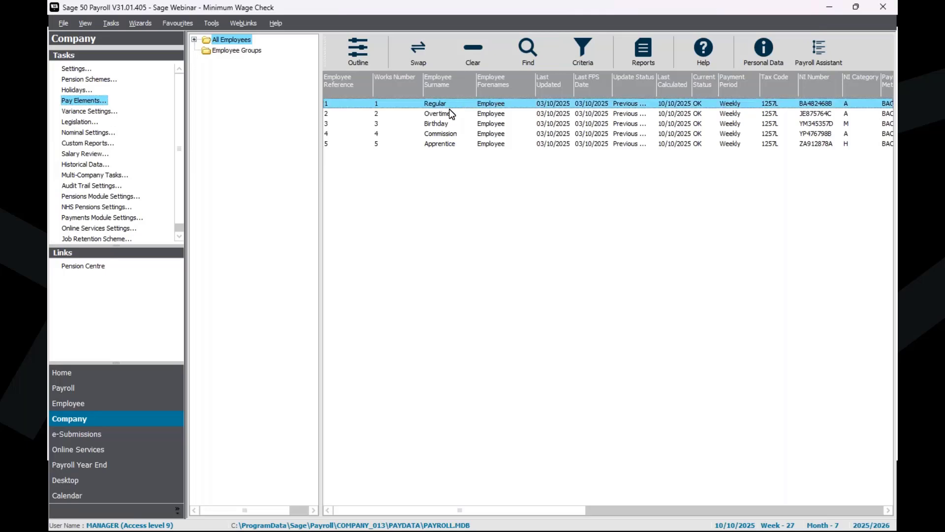
click(72, 404)
click(80, 69)
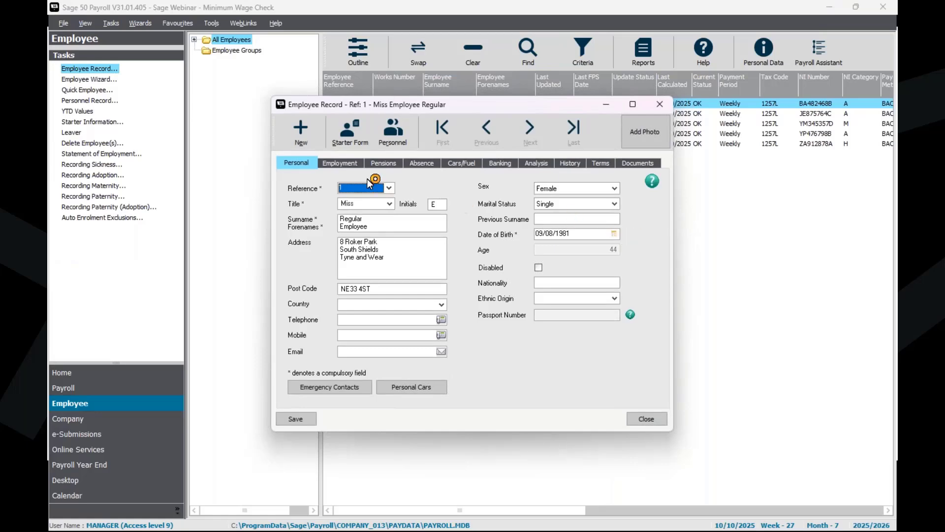
click(351, 163)
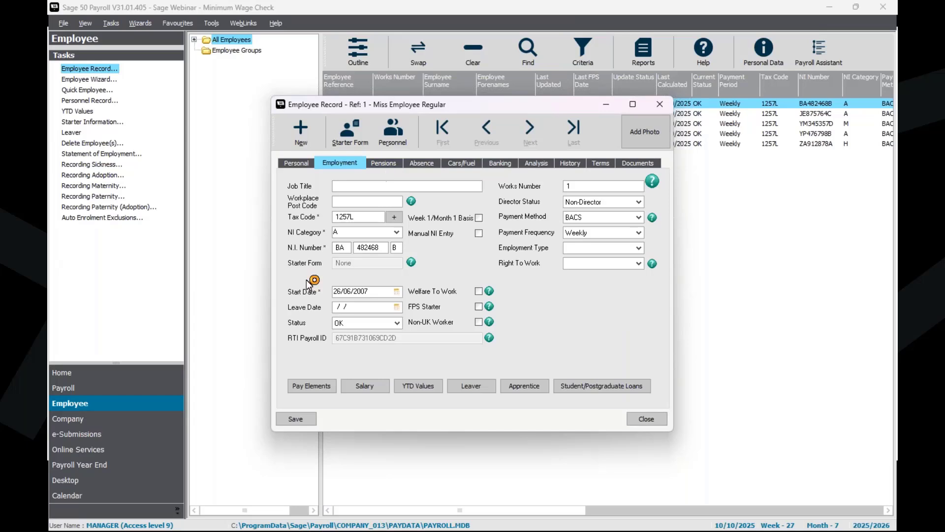
click(307, 385)
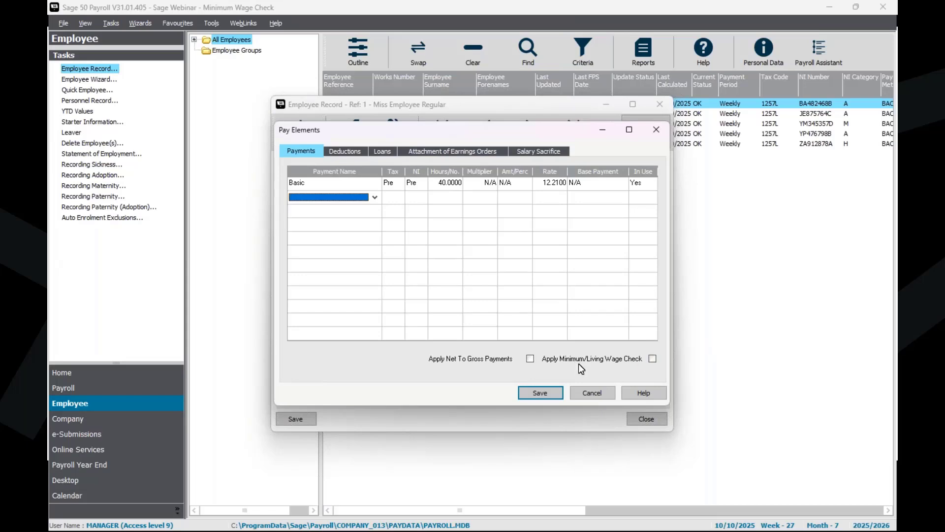
click(653, 359)
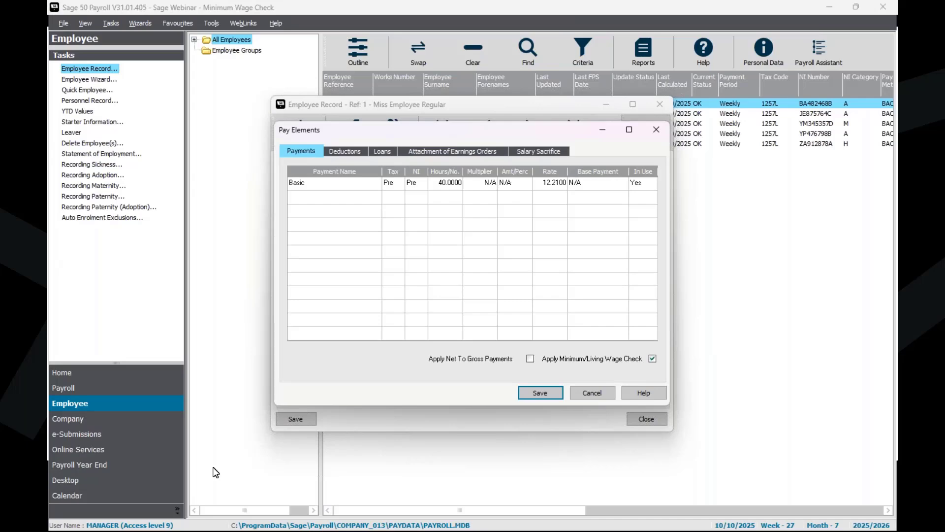
click(540, 392)
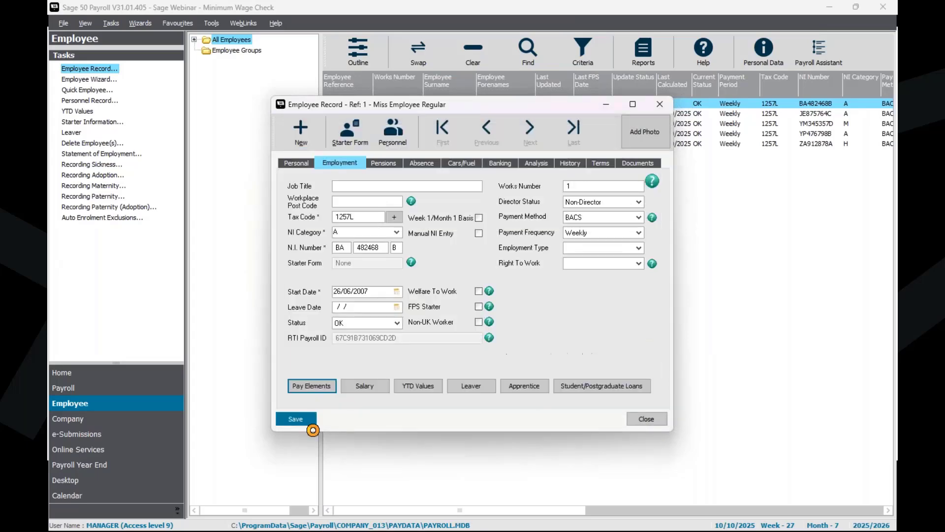
click(661, 420)
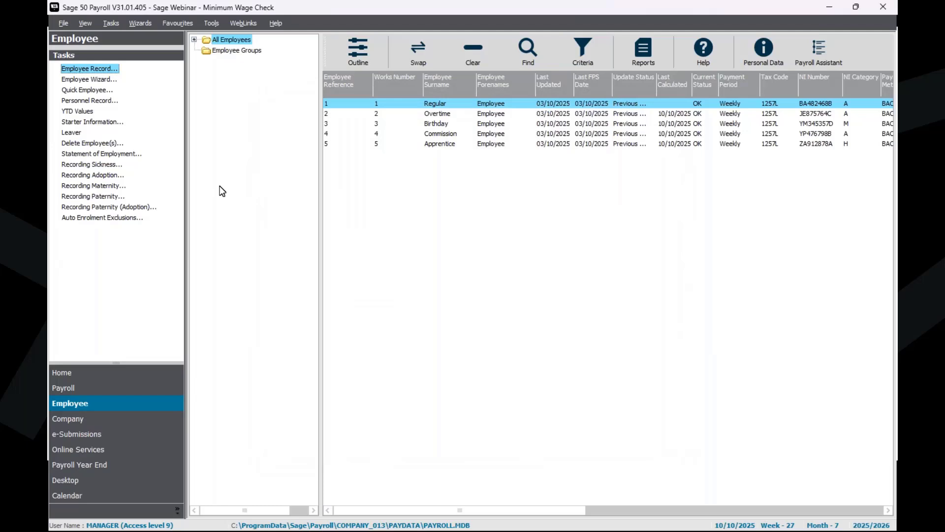
click(530, 104)
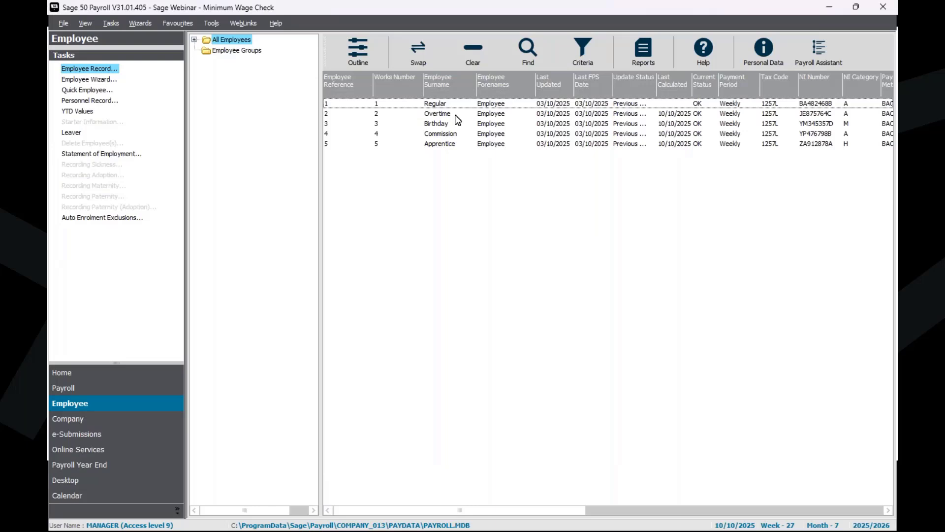
- Set the Apply Minimum/Living Wage flag through a global payments change for the employees with references 2 to 5
drag(453, 116, 453, 144)
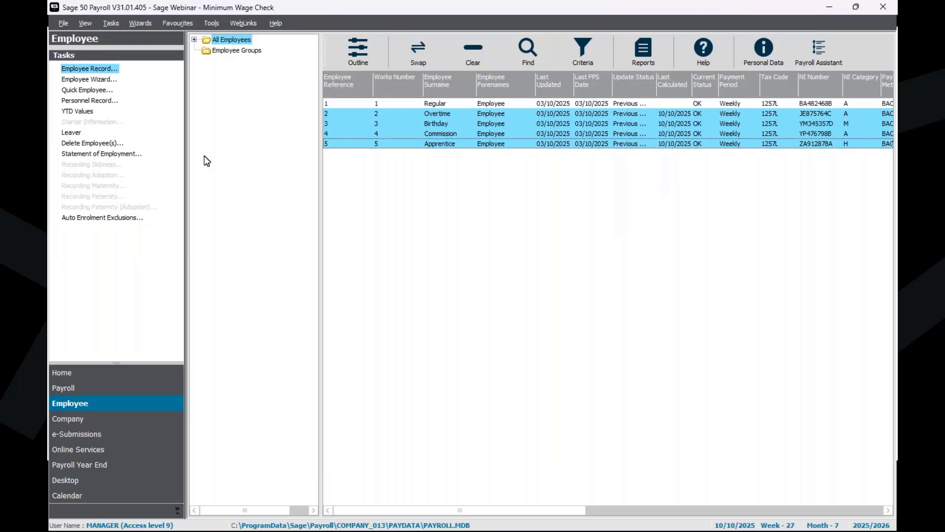
click(111, 23)
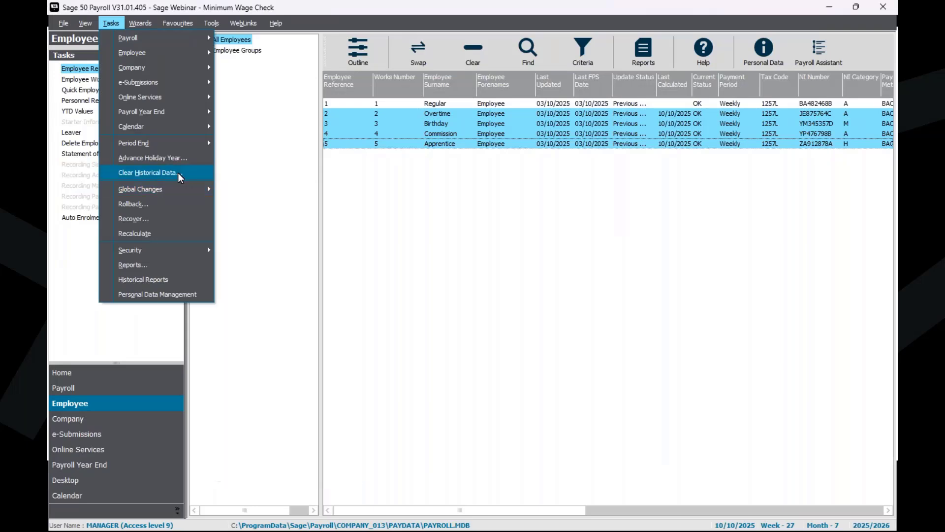
mouse_move(177, 191)
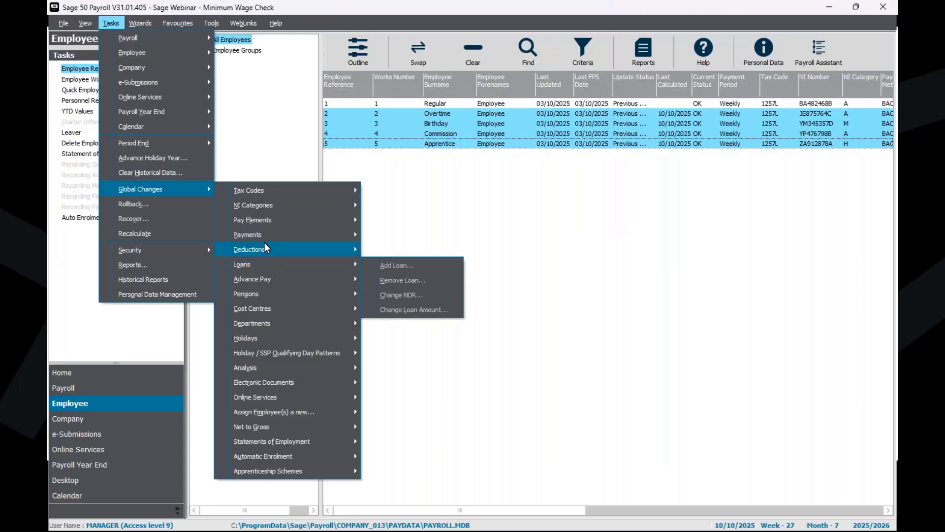
mouse_move(263, 236)
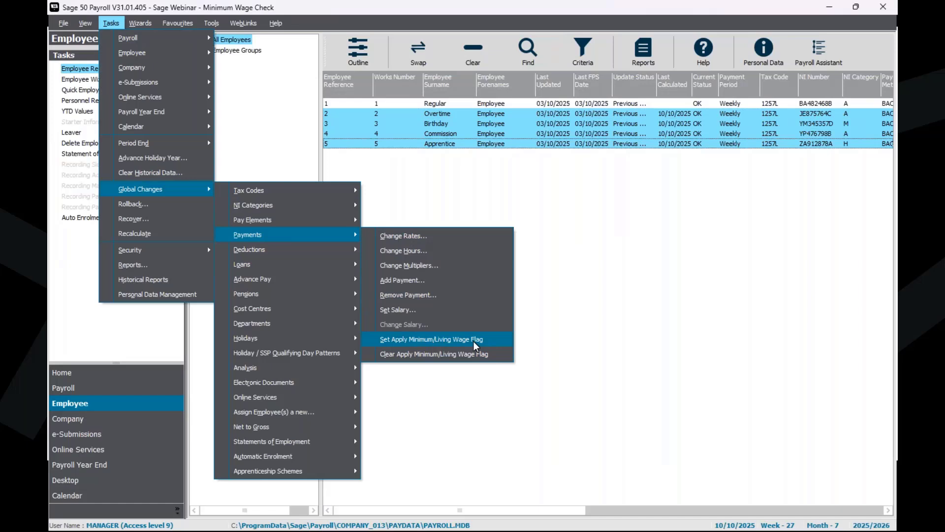
click(445, 340)
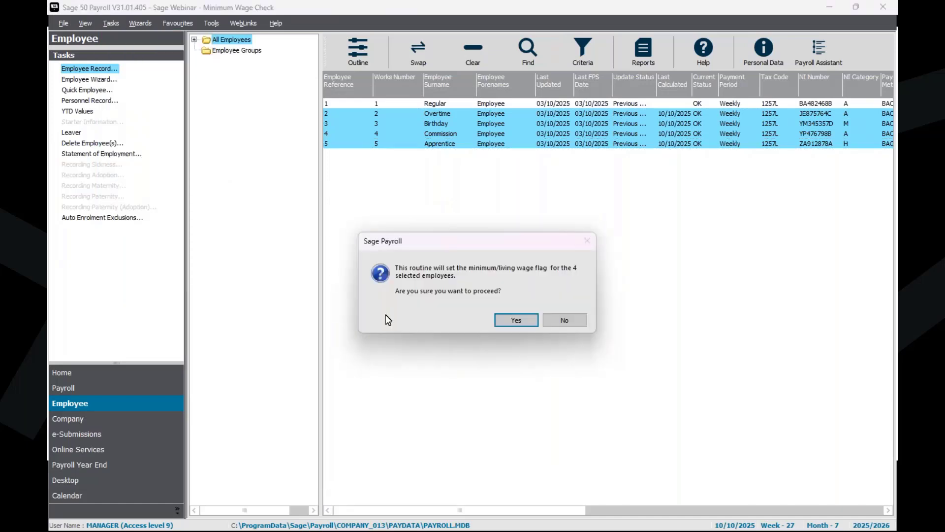
click(512, 319)
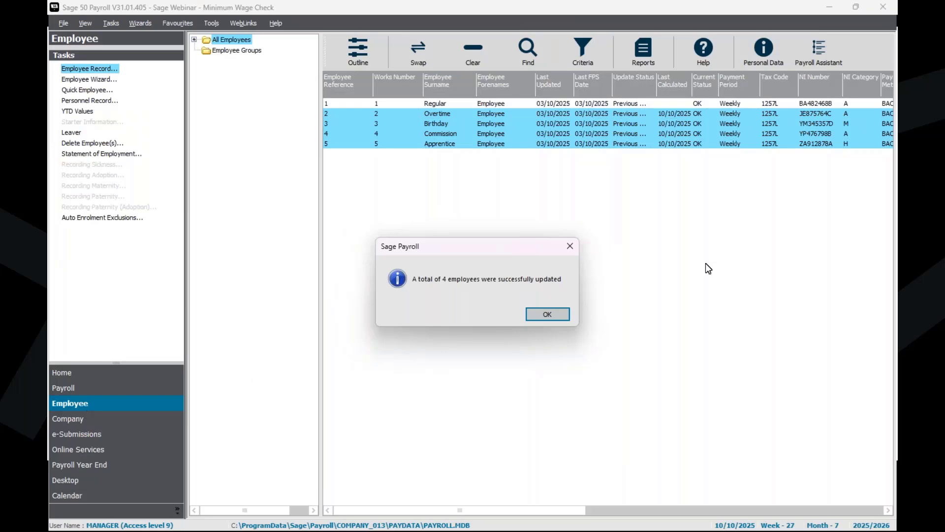
click(549, 312)
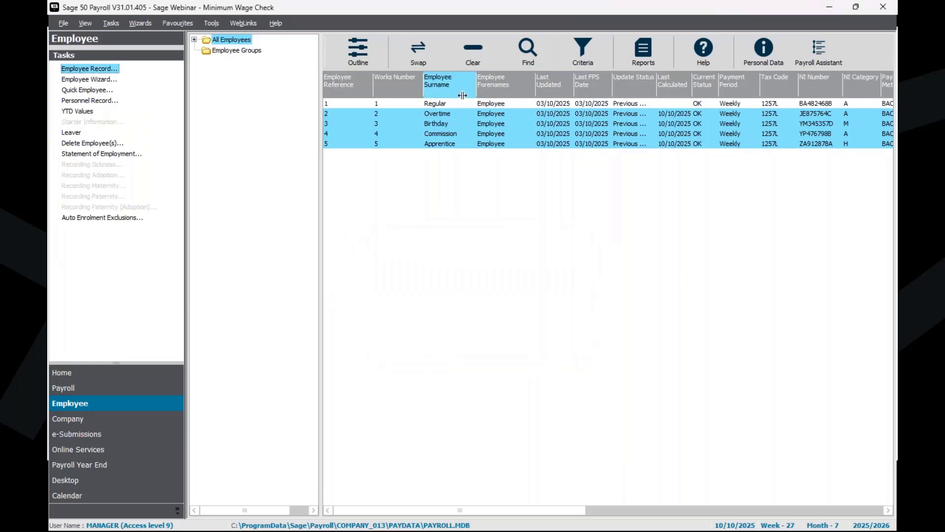
- Select all five employees and locate the Minimum Wage Employees Report among the Employee reports
click(482, 57)
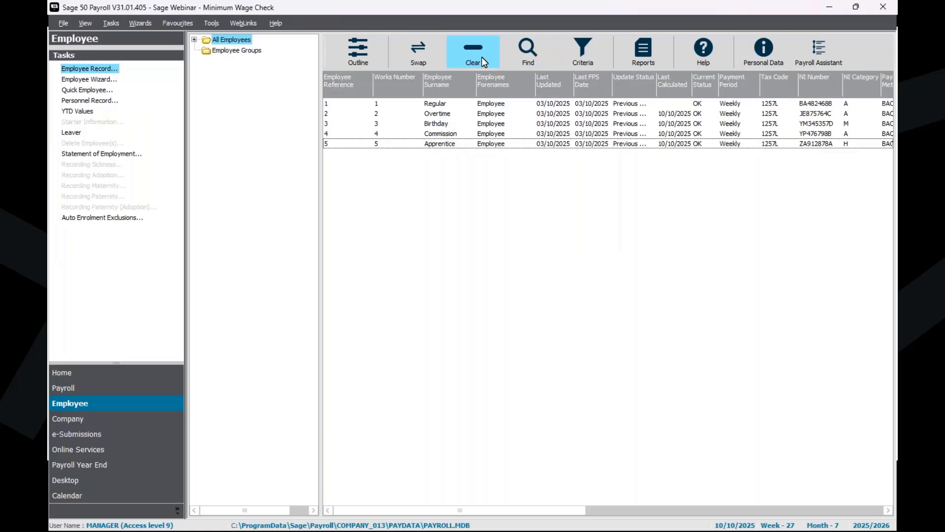
click(419, 51)
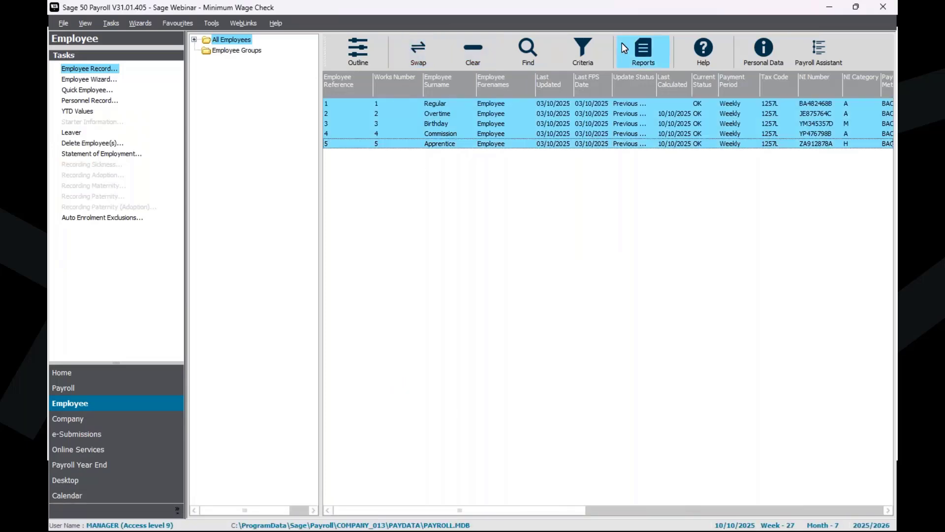
click(635, 53)
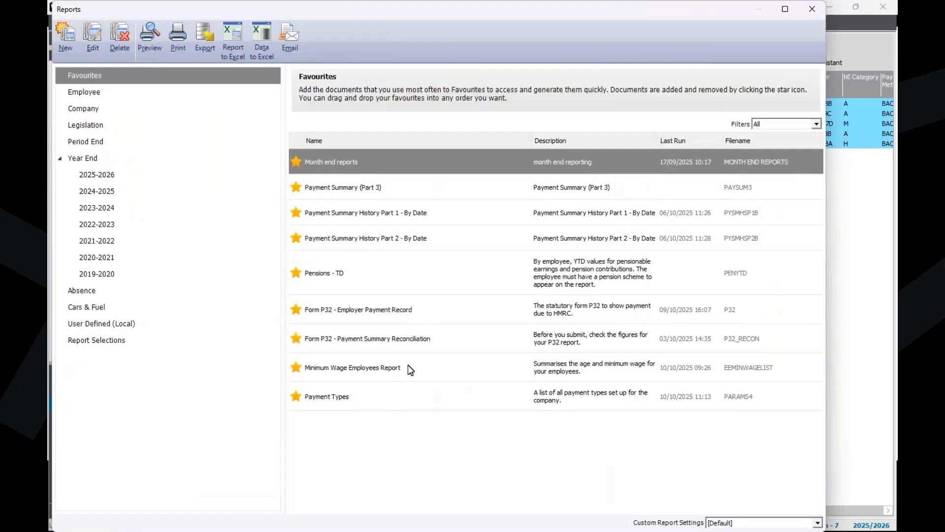
click(390, 365)
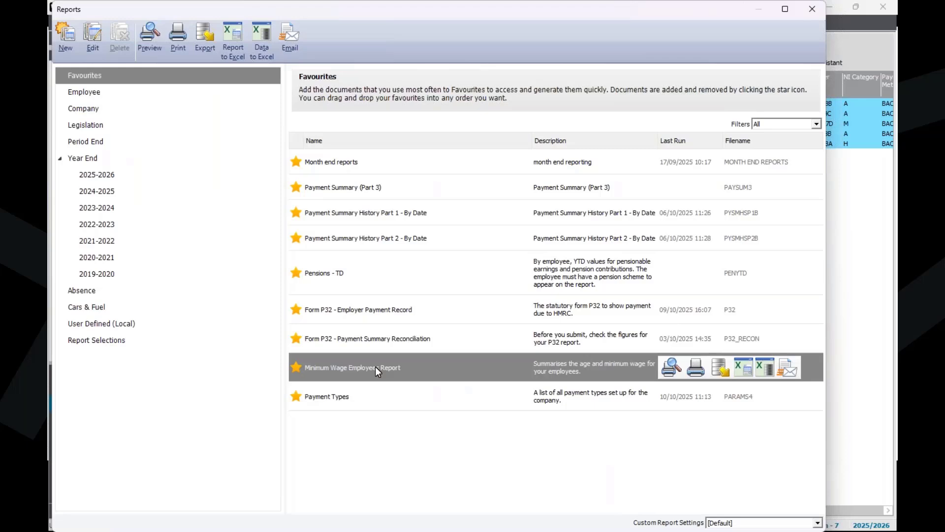
click(97, 94)
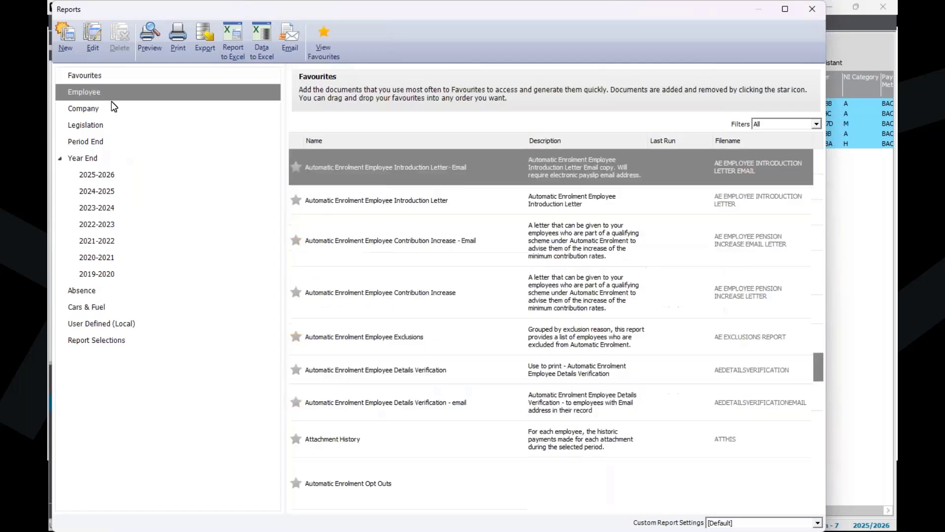
scroll(401, 303, down, 5)
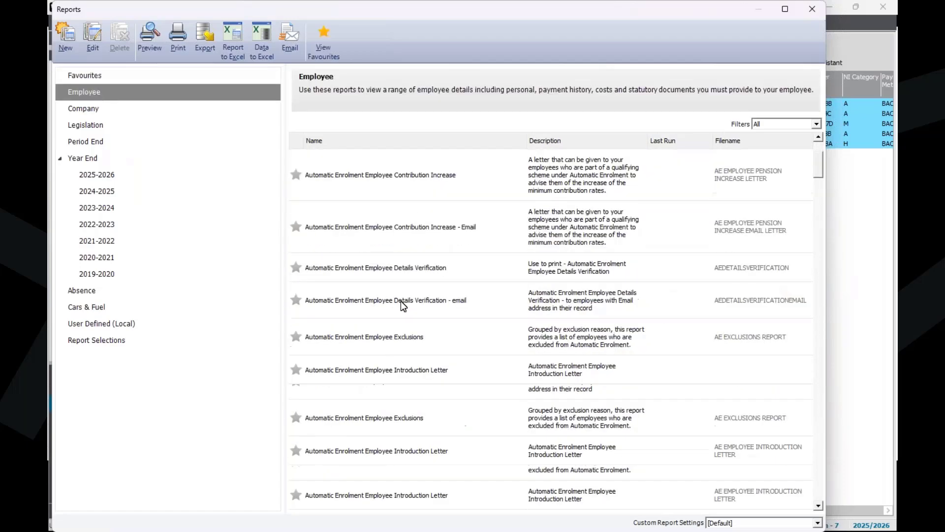
scroll(400, 303, down, 15)
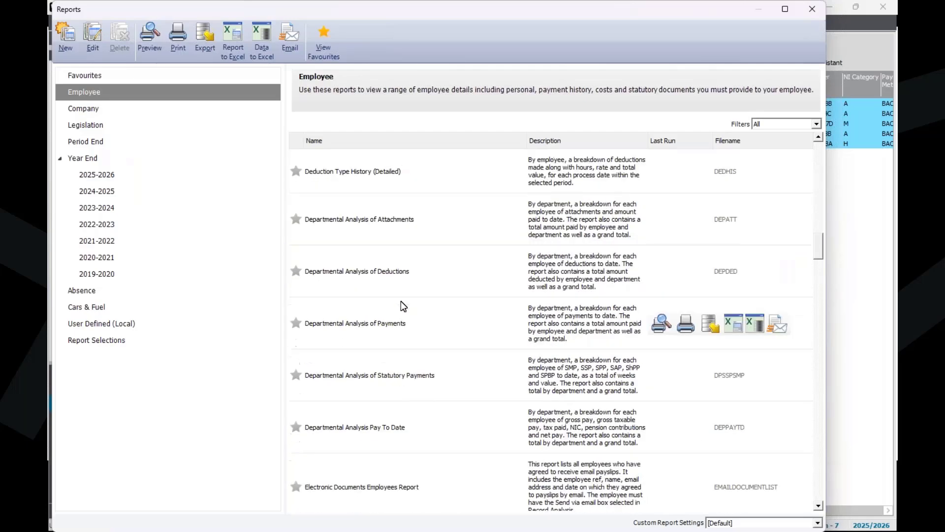
scroll(401, 305, down, 15)
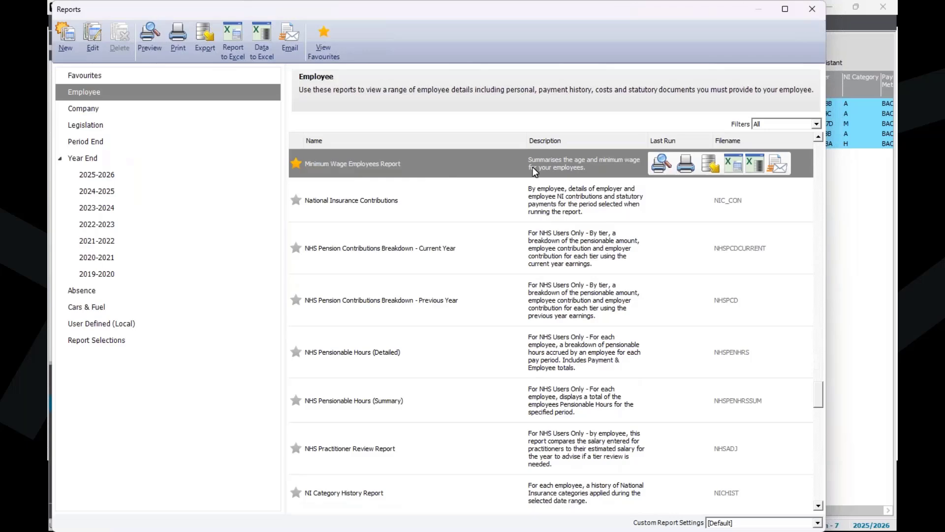
- Preview the Minimum Wage Employees Report at full window size to check each employee's age and wage band, and close the reports
click(655, 168)
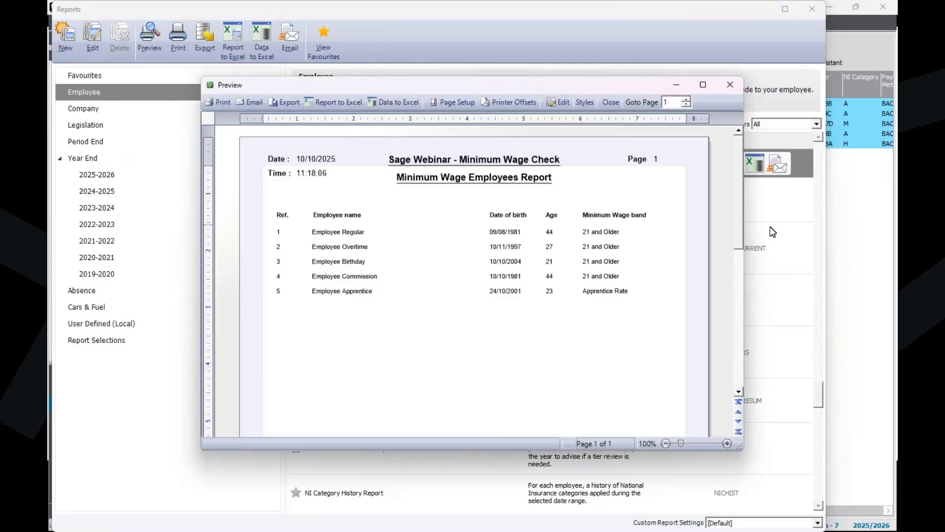
click(695, 84)
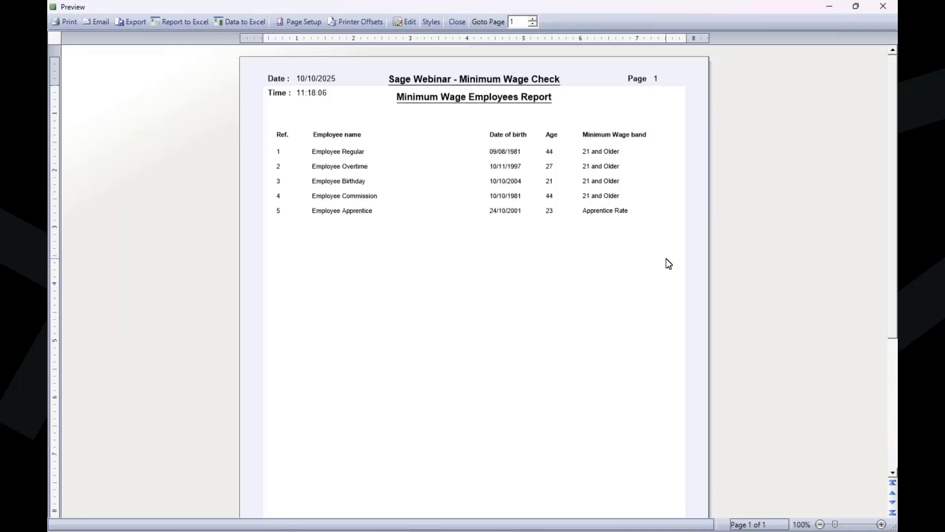
click(883, 6)
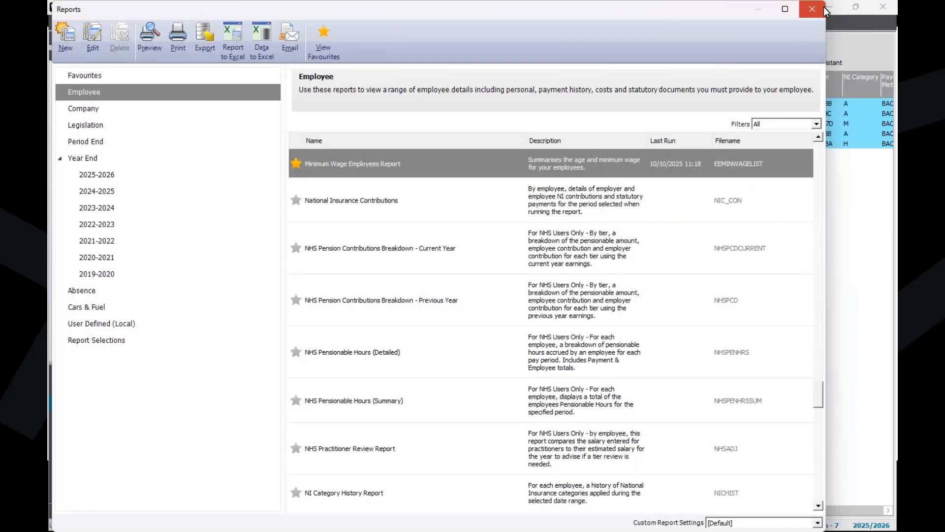
click(823, 8)
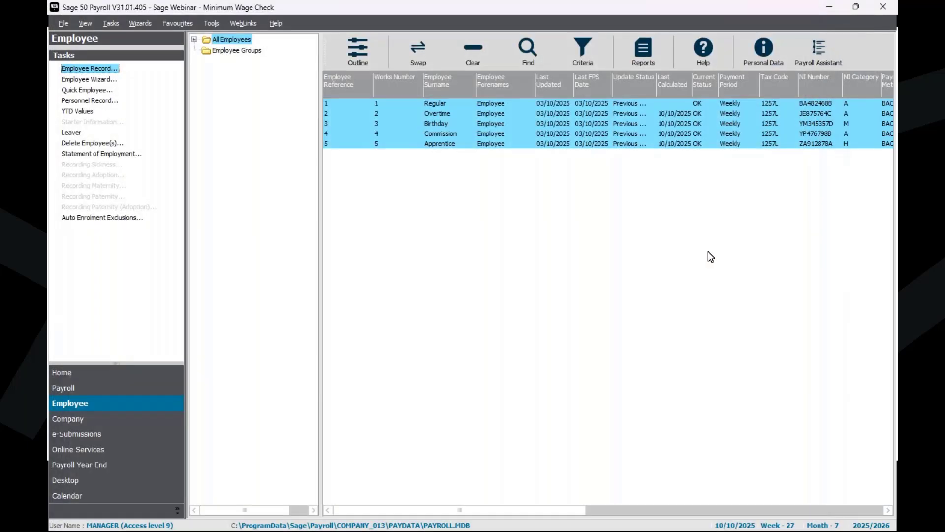
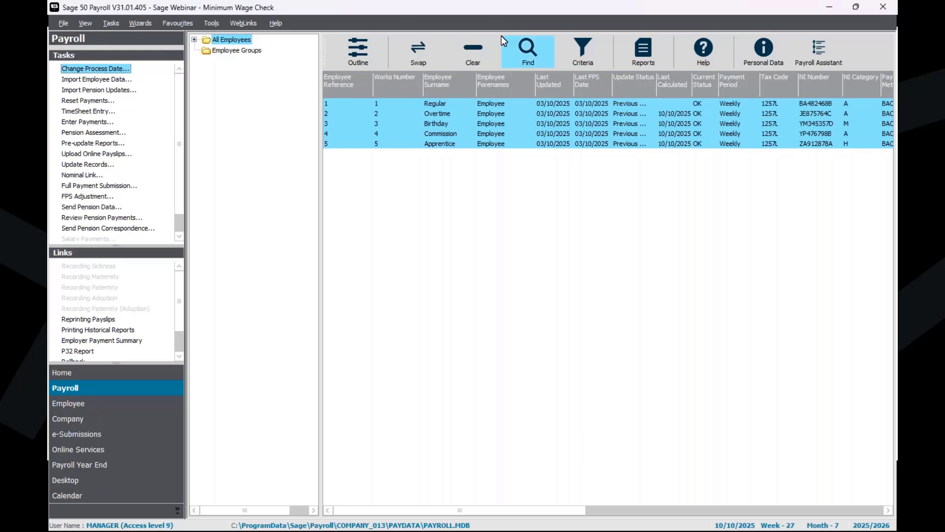
- Review the minimum/living wage check and Basic payment in the pay elements of only the employee with reference 1, and close the record
click(490, 48)
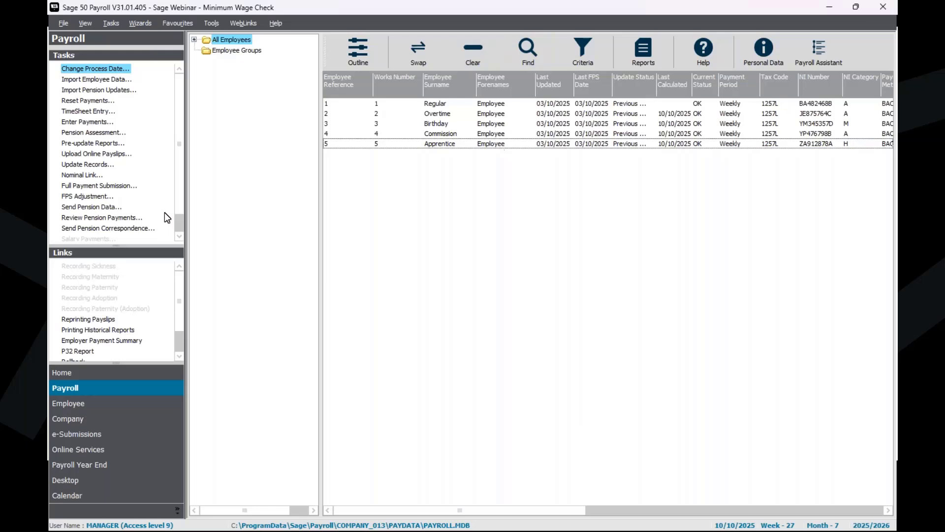
click(440, 104)
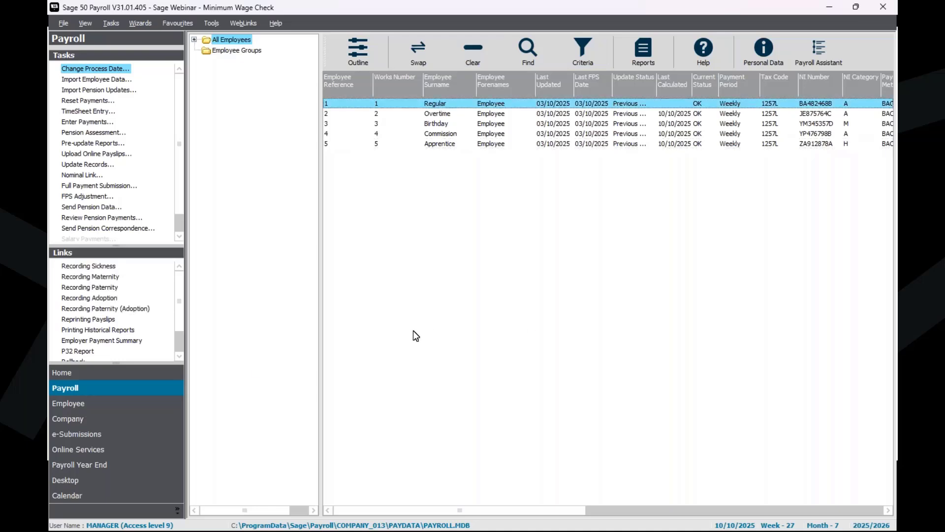
click(118, 407)
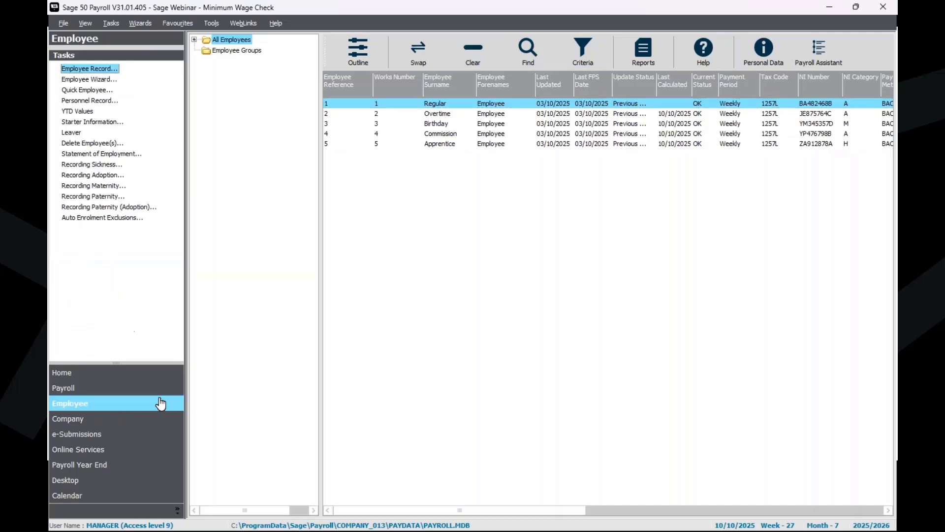
click(109, 70)
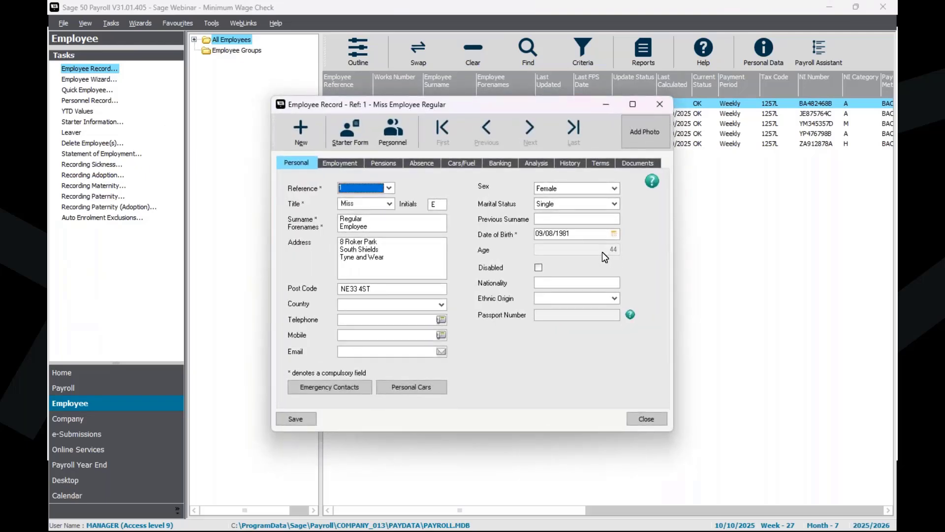
click(340, 163)
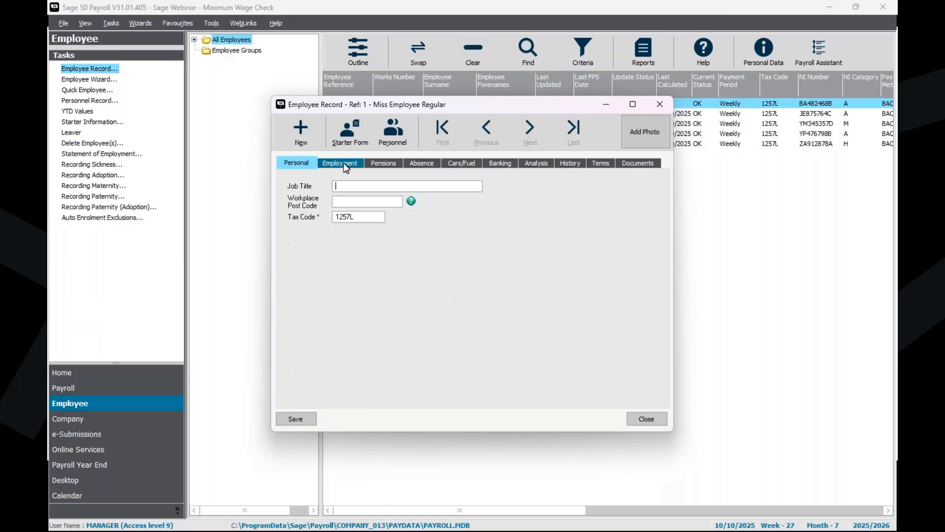
click(321, 388)
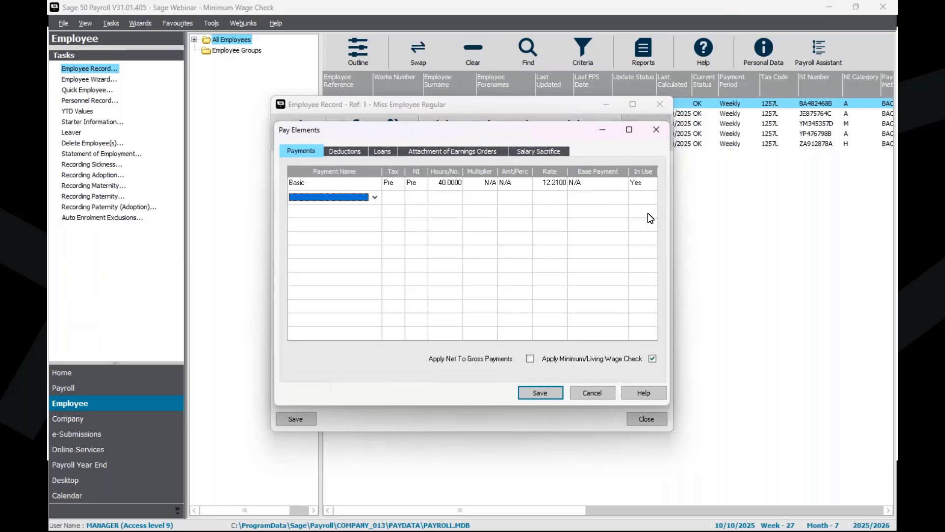
click(651, 131)
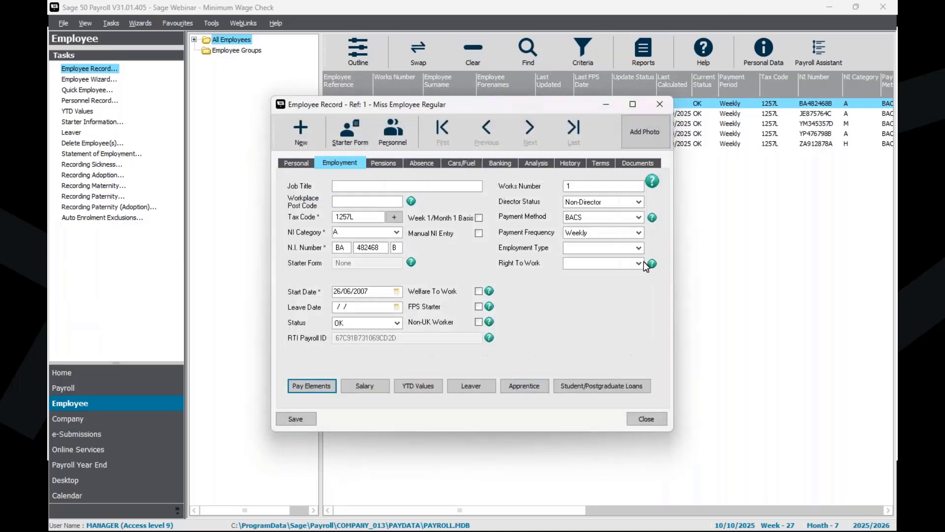
click(660, 103)
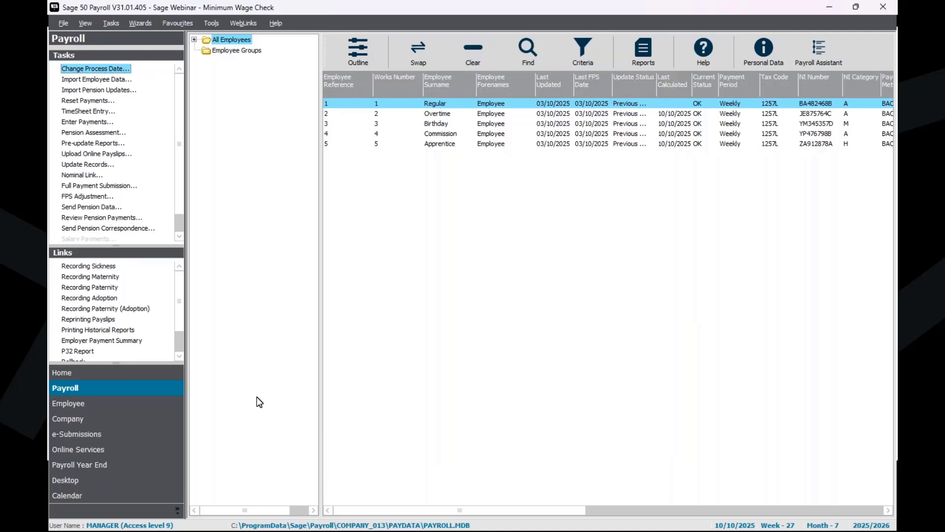
- Open payment entry for the employee with reference 1, check the Basic rate, and save the payment with its existing hours and rate
click(88, 121)
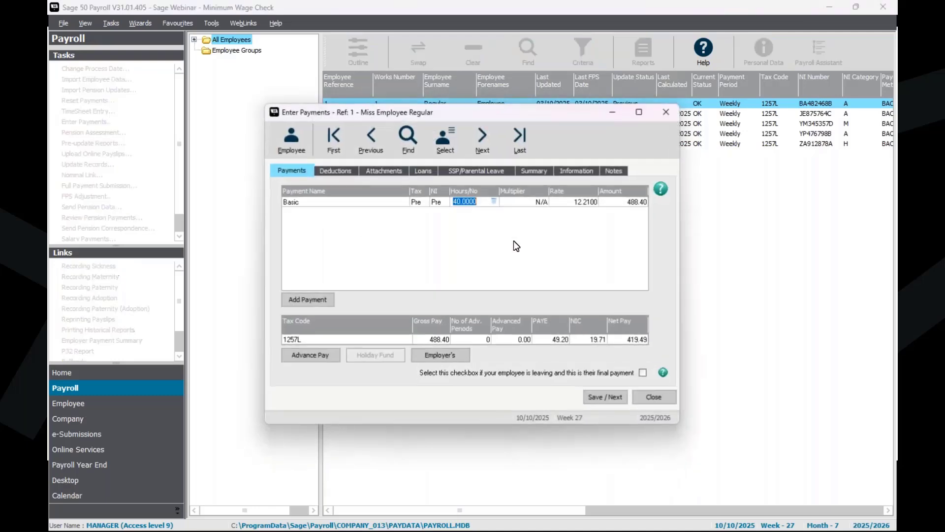
click(563, 203)
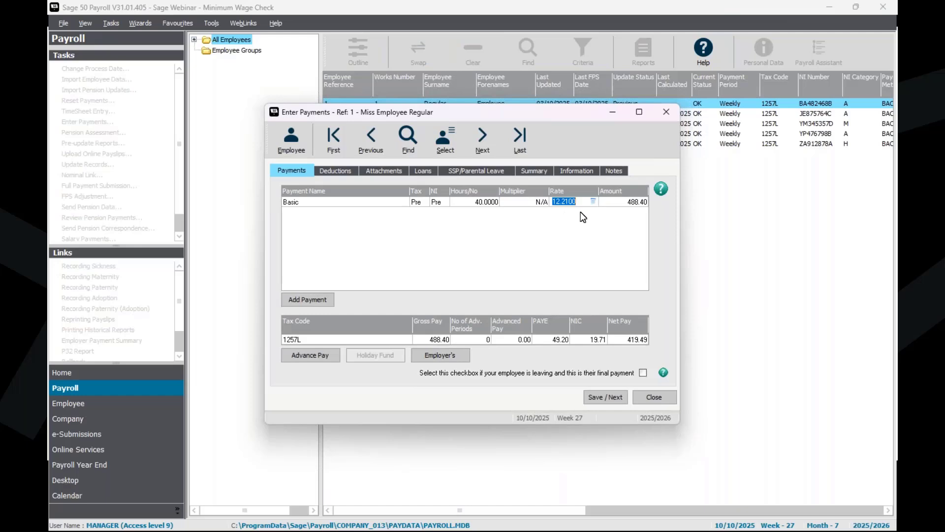
click(604, 399)
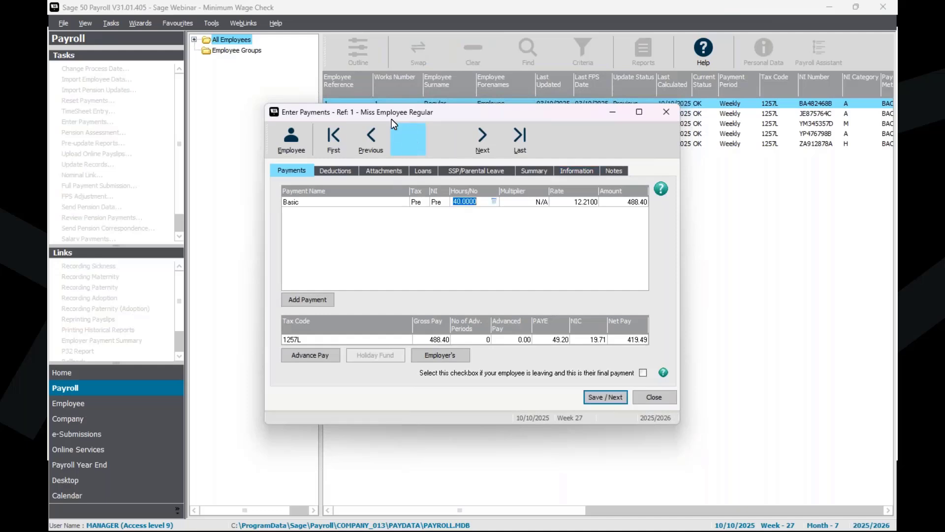
- Set the Basic payment's rate to 11.0000 for the employee with reference 1 and try to save the payment
drag(473, 112, 520, 104)
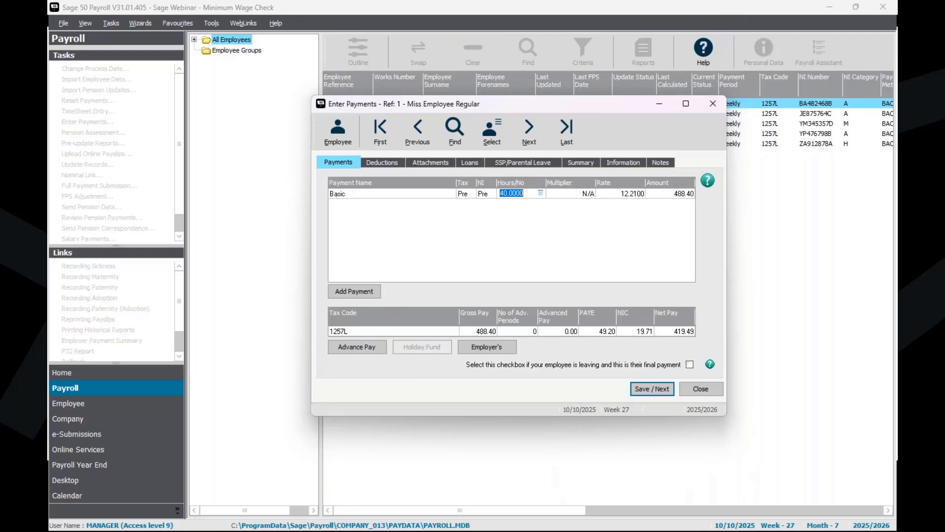
click(622, 191)
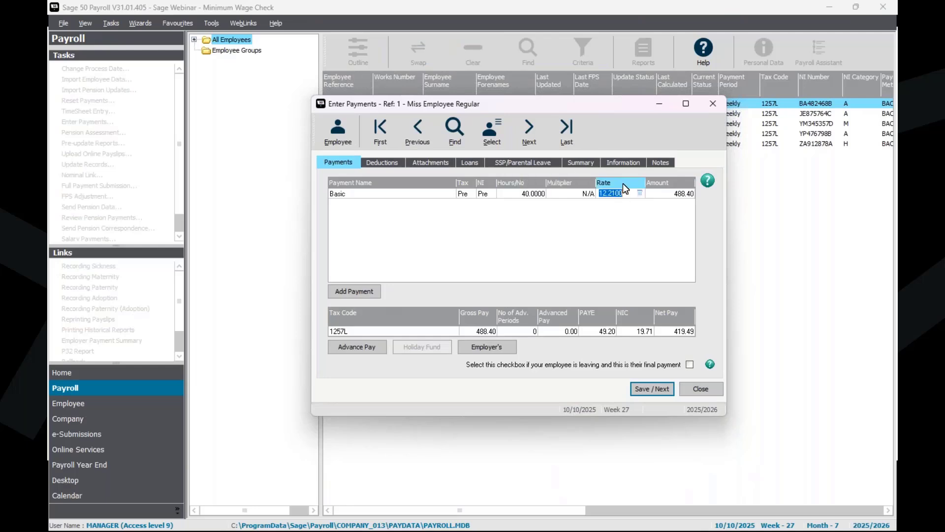
click(542, 194)
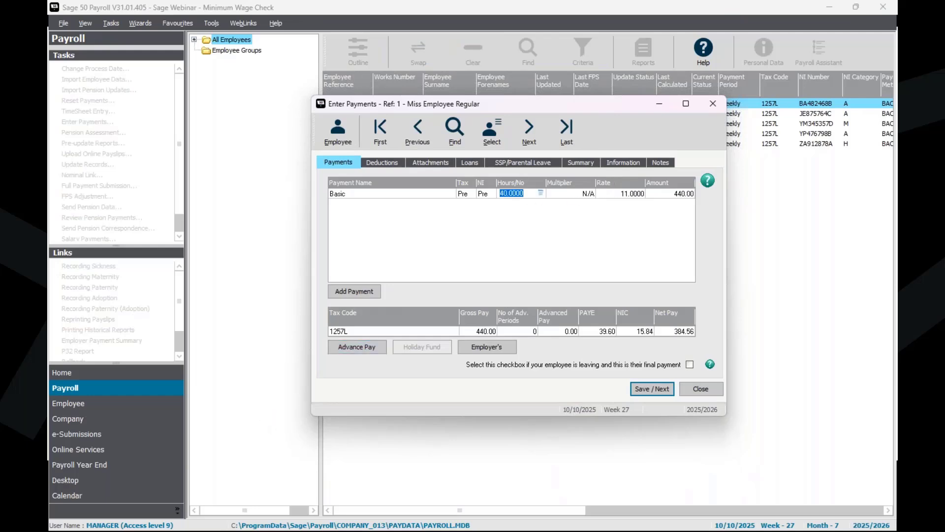
click(662, 390)
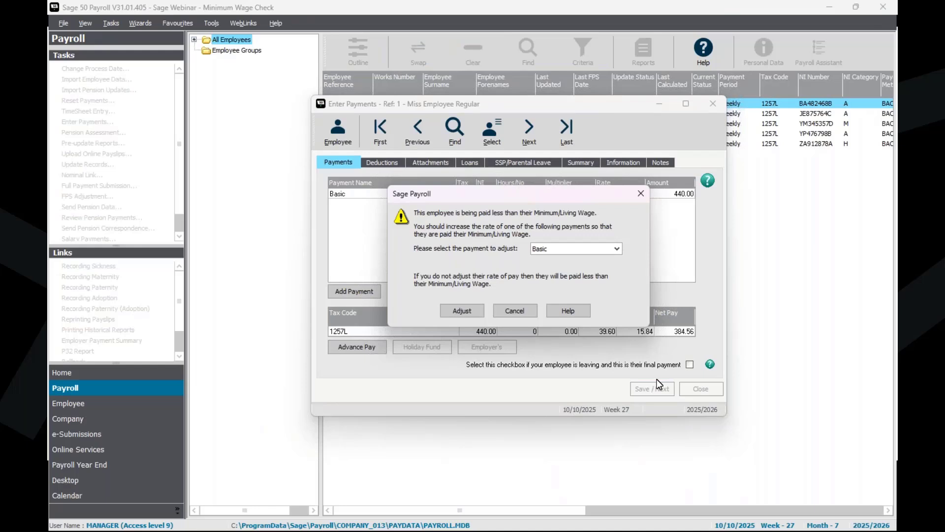
- Decline the suggested minimum wage adjustment for the employee with reference 1, set the Basic rate to 12.21, and close payment entry
click(588, 251)
click(575, 262)
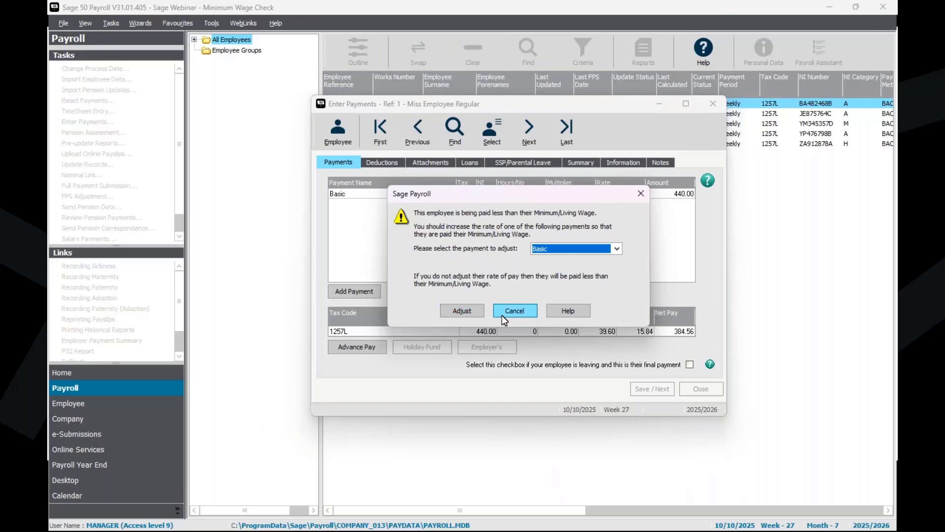
click(518, 312)
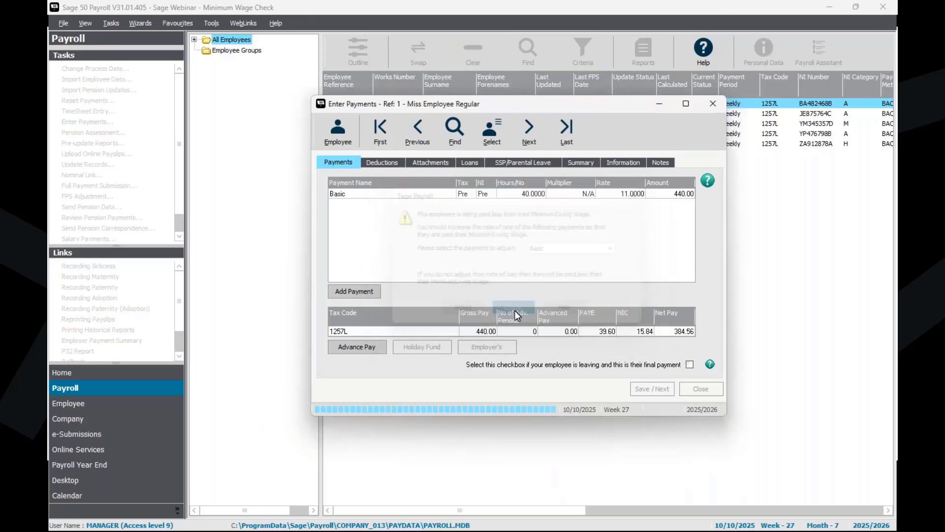
text(12.21)
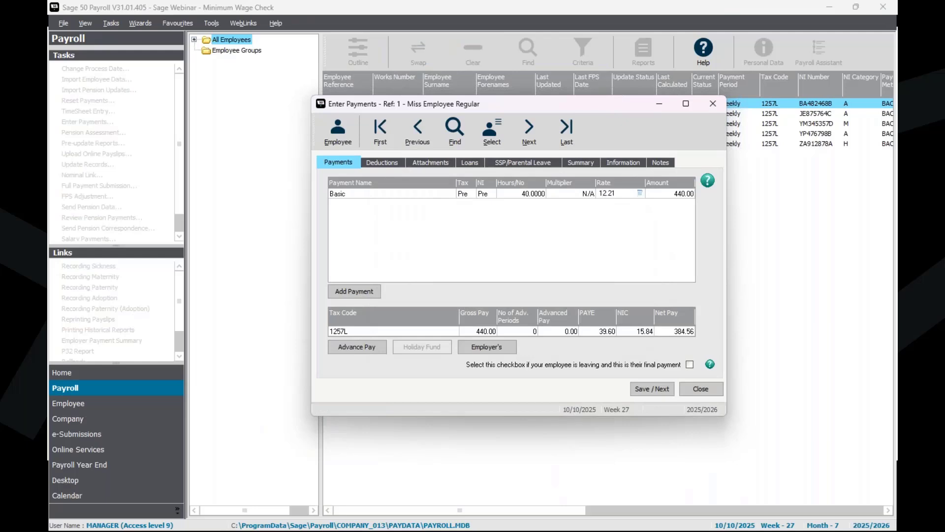
click(525, 194)
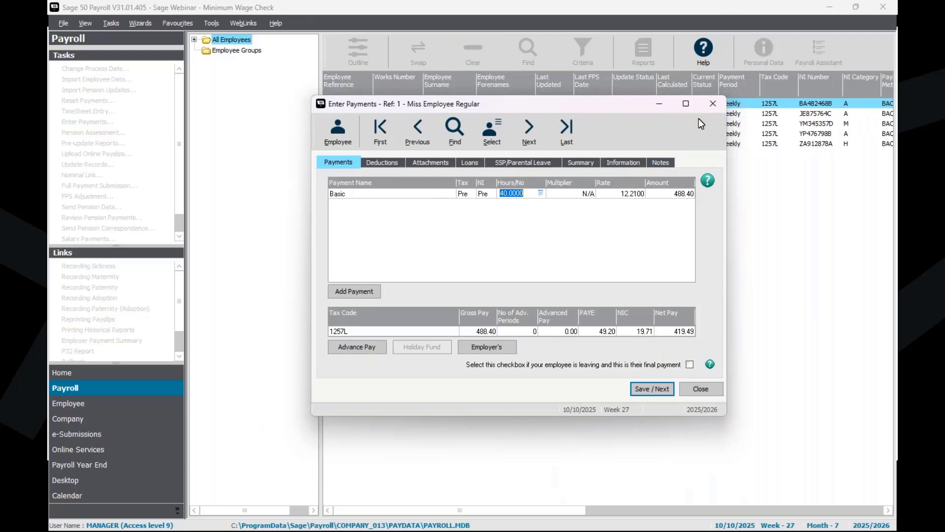
click(713, 103)
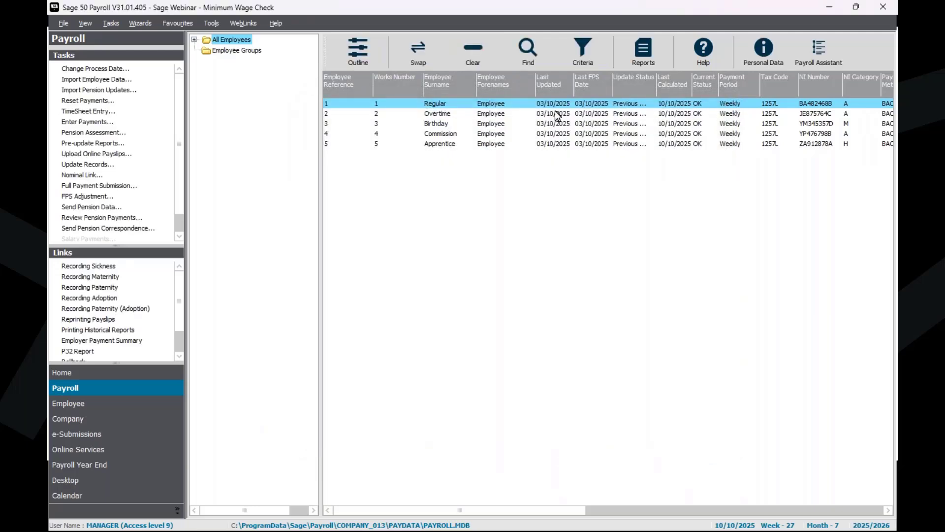
- Review the personal and employment details in the record of the employee with reference 2, and close the record
click(491, 114)
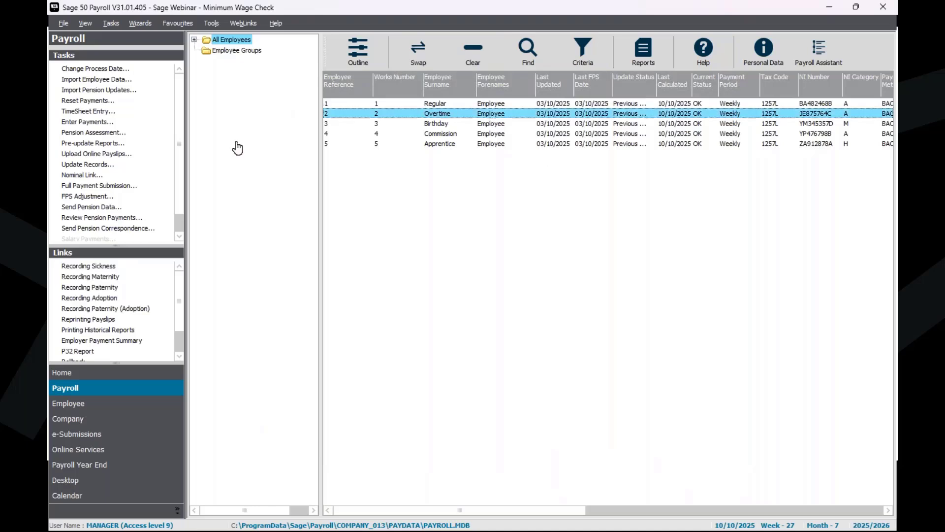
click(79, 406)
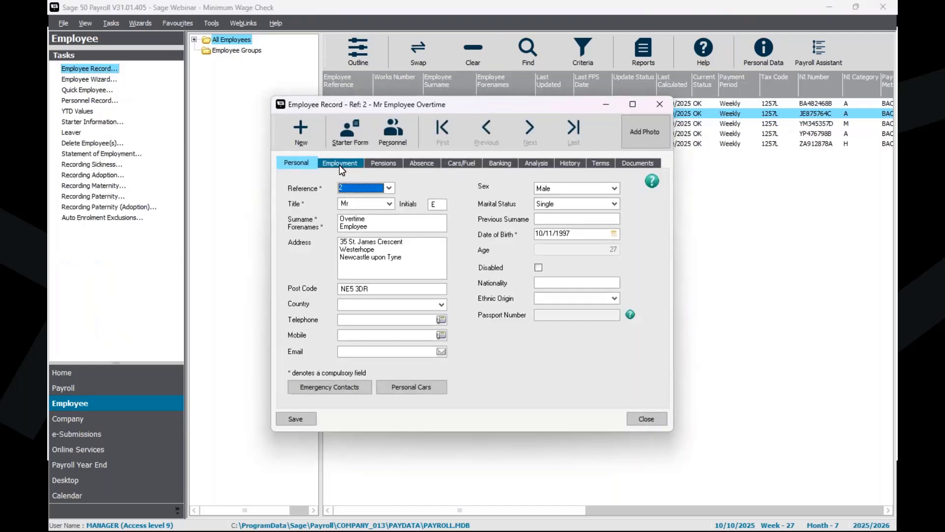
click(340, 166)
click(298, 163)
click(659, 108)
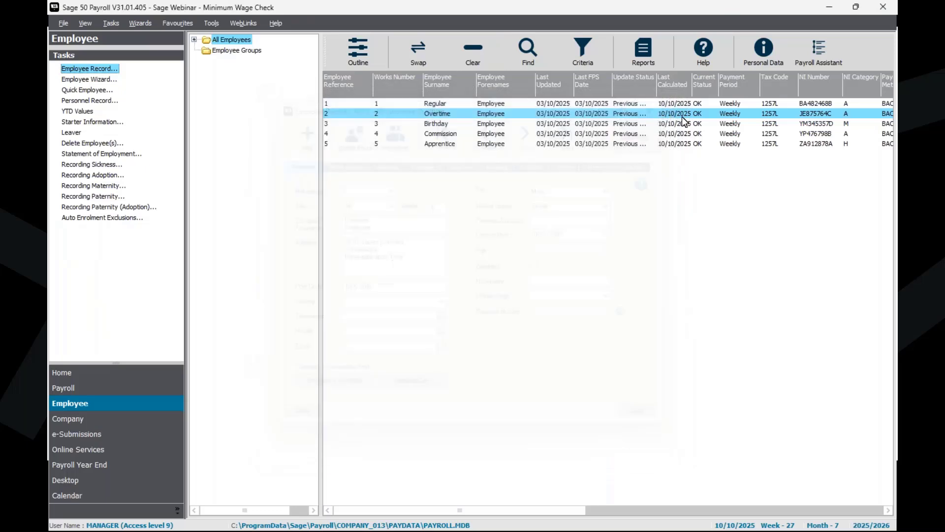
- Open payment entry for the employee with reference 2 to check the Basic and Overtime 1.5x payments
click(149, 394)
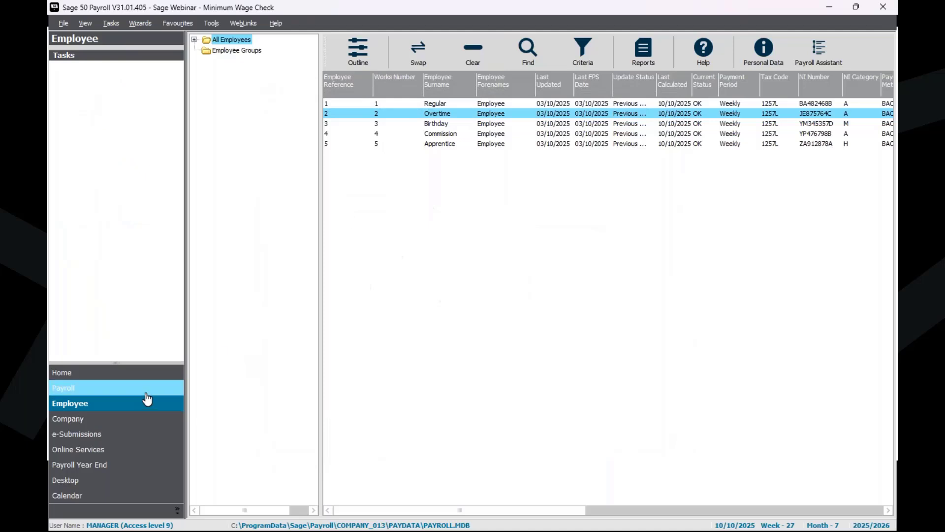
click(79, 122)
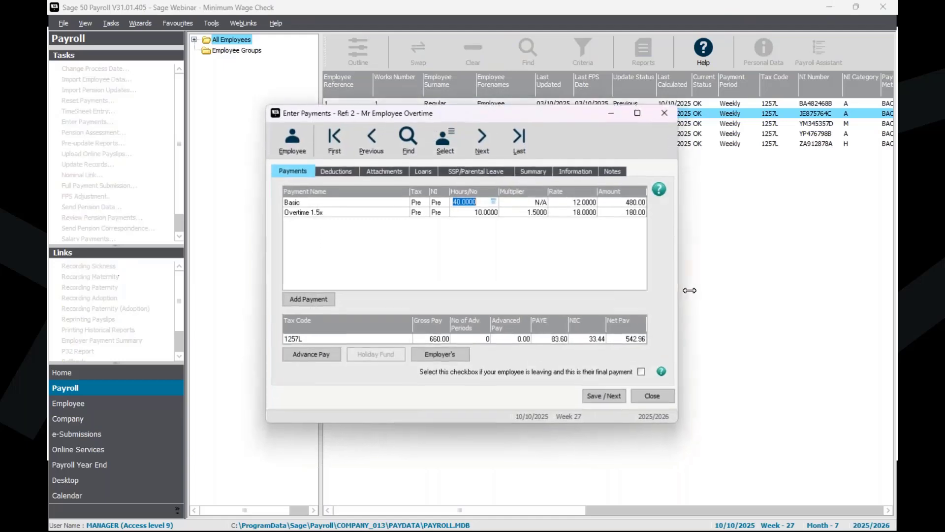
drag(470, 117, 516, 106)
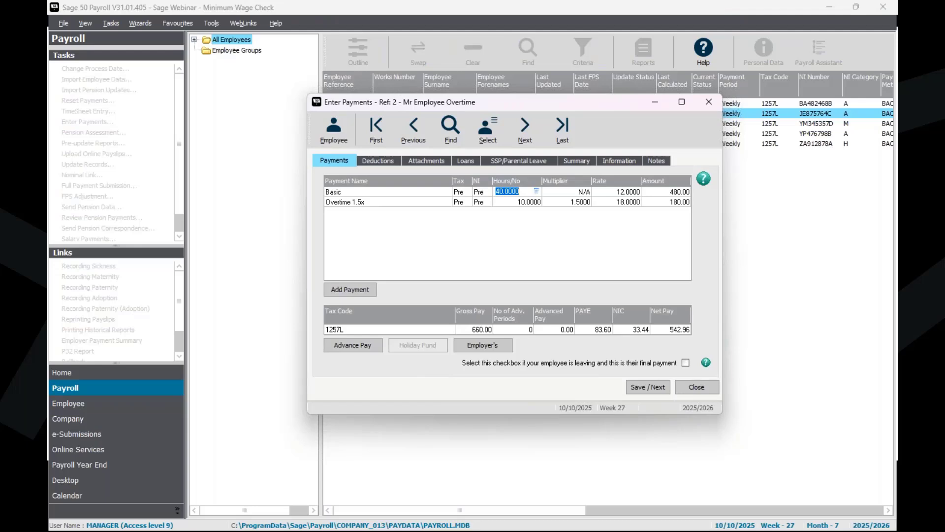
- Switch to Calculator and divide the gross pay of 660 by 50 hours to find the average hourly rate
key(alt+Tab)
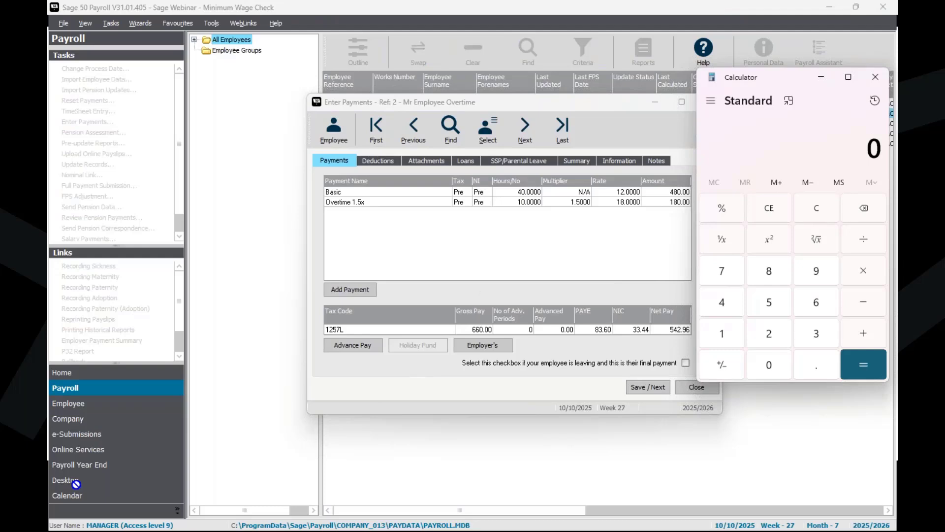
click(823, 306)
click(823, 305)
click(770, 377)
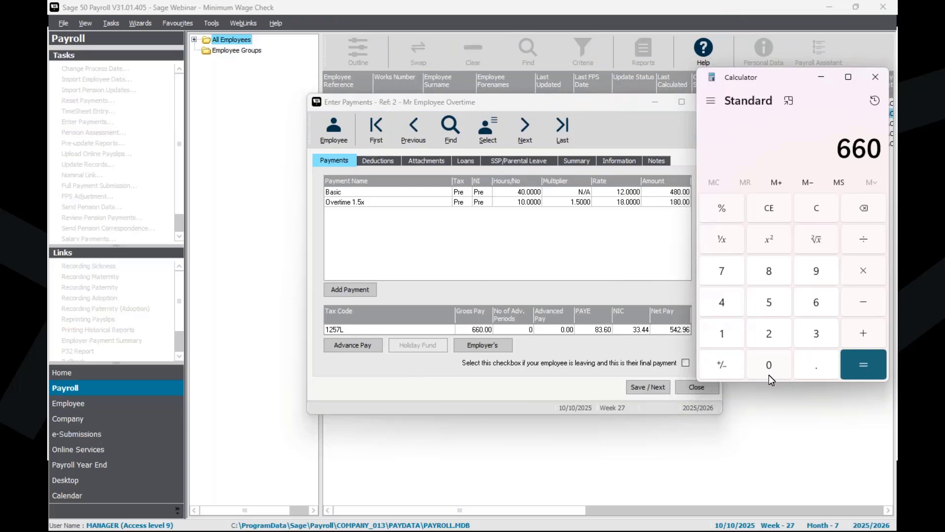
click(867, 244)
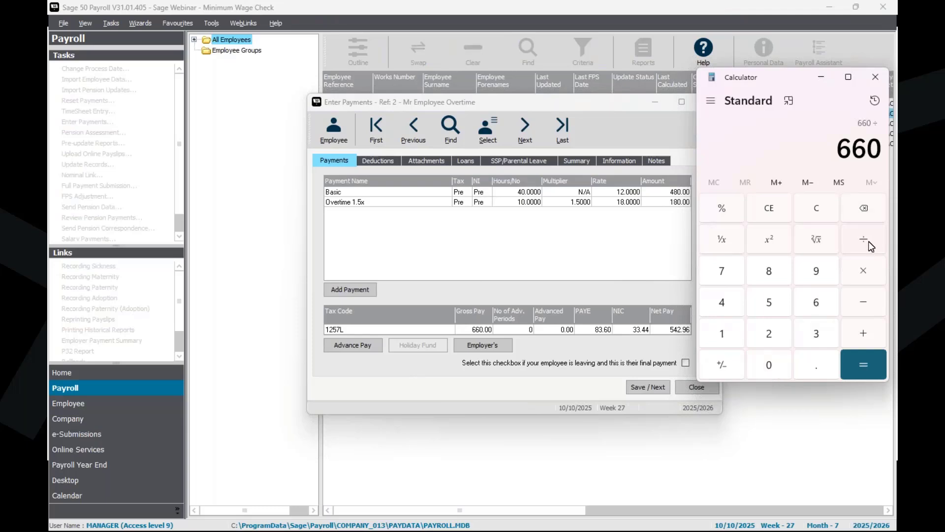
click(785, 302)
click(770, 363)
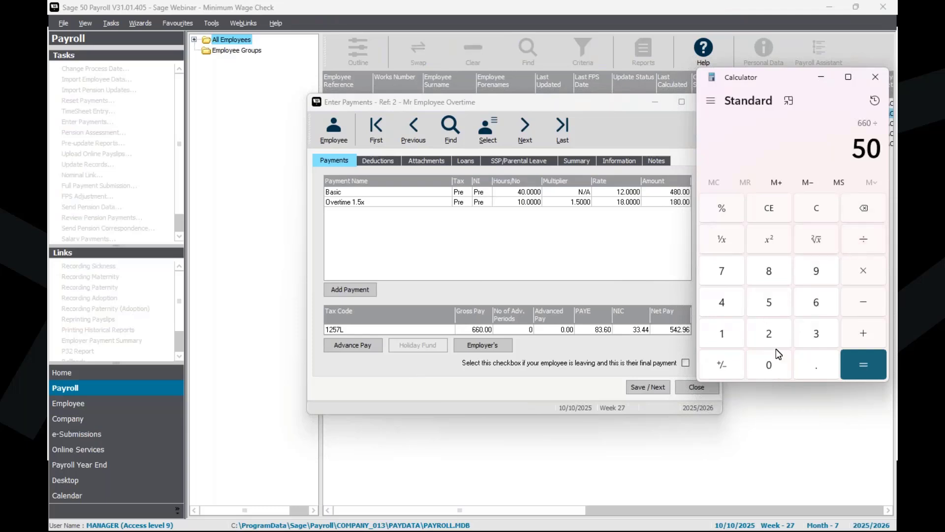
click(858, 373)
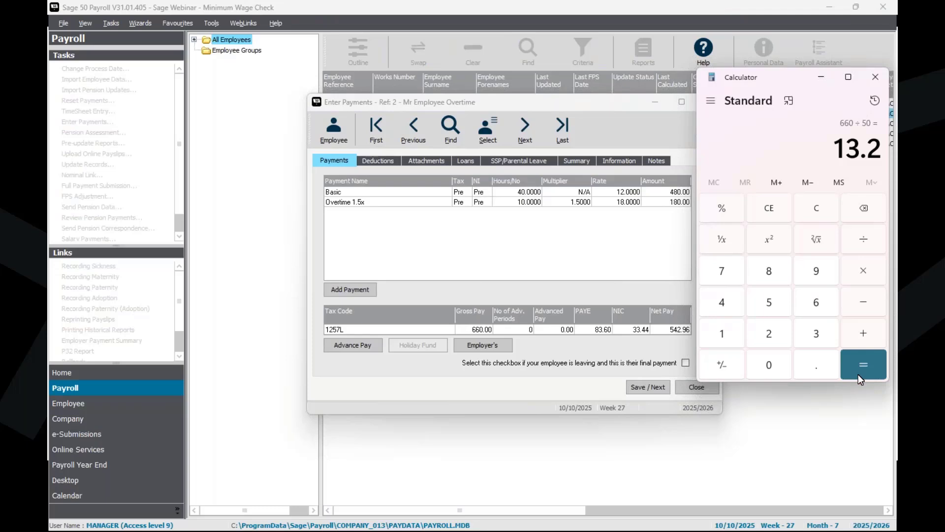
- Return to Sage 50 Payroll, save the payment for reference 2, accept the minimum wage adjustment on Basic, and close payment entry
click(625, 353)
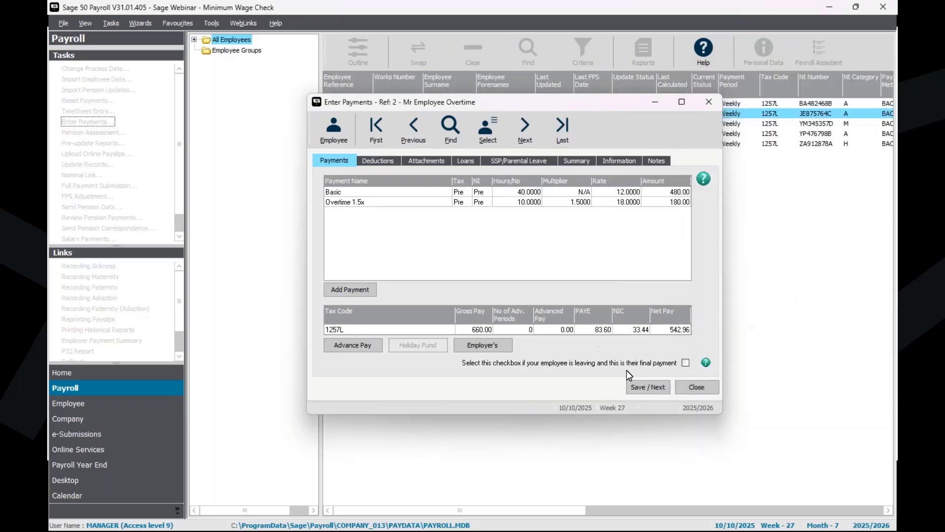
click(641, 384)
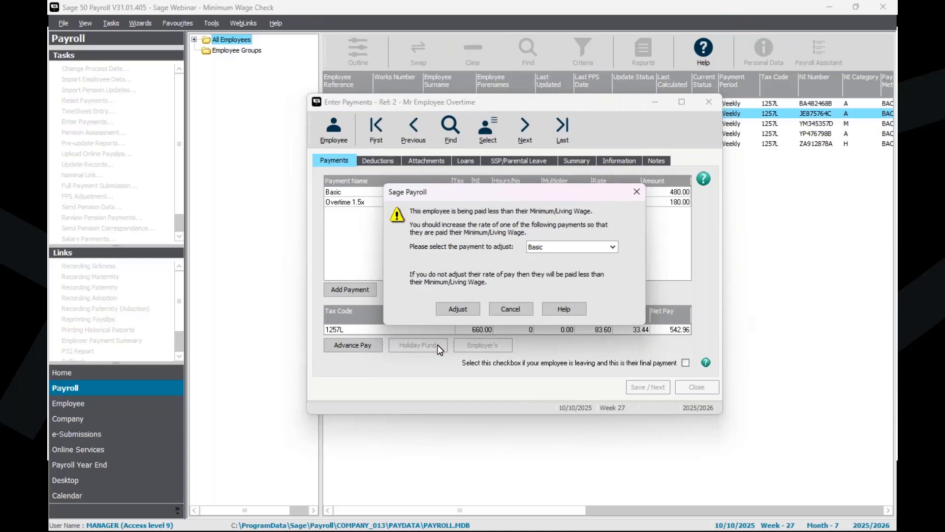
click(557, 247)
click(556, 256)
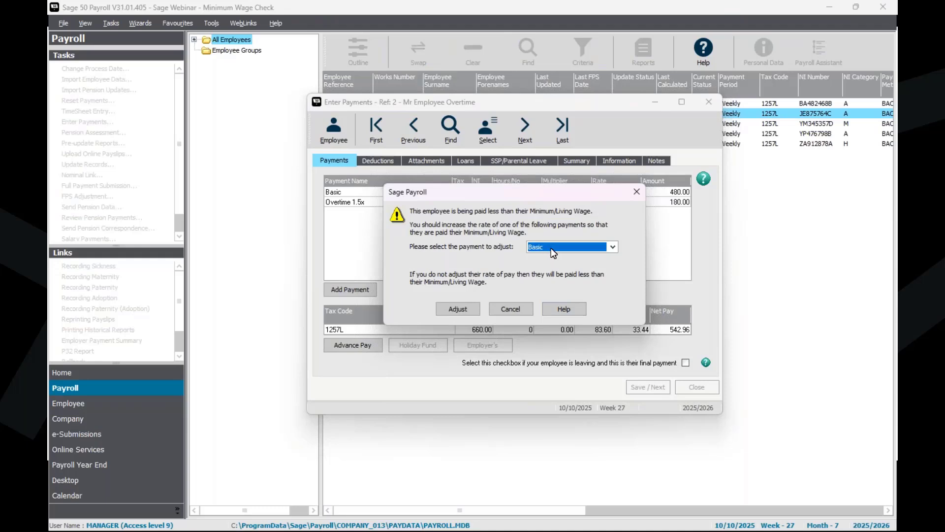
click(457, 308)
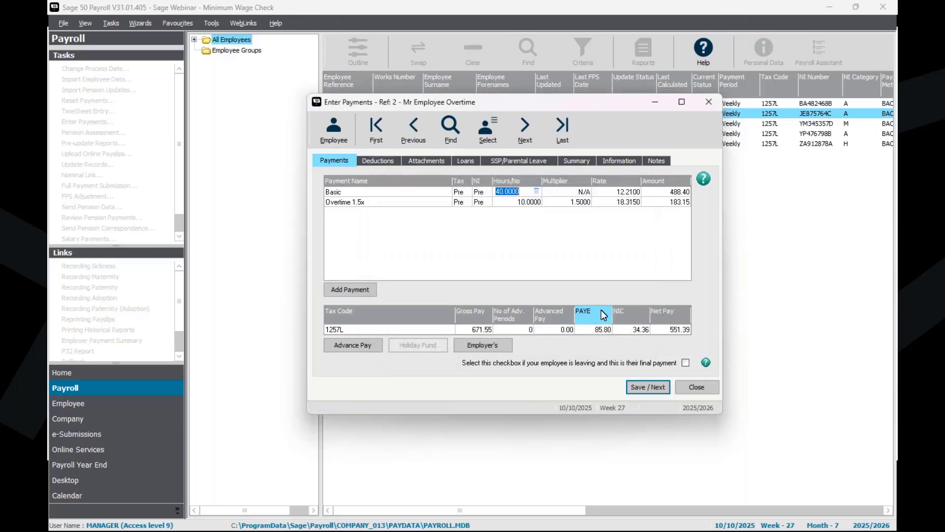
click(626, 193)
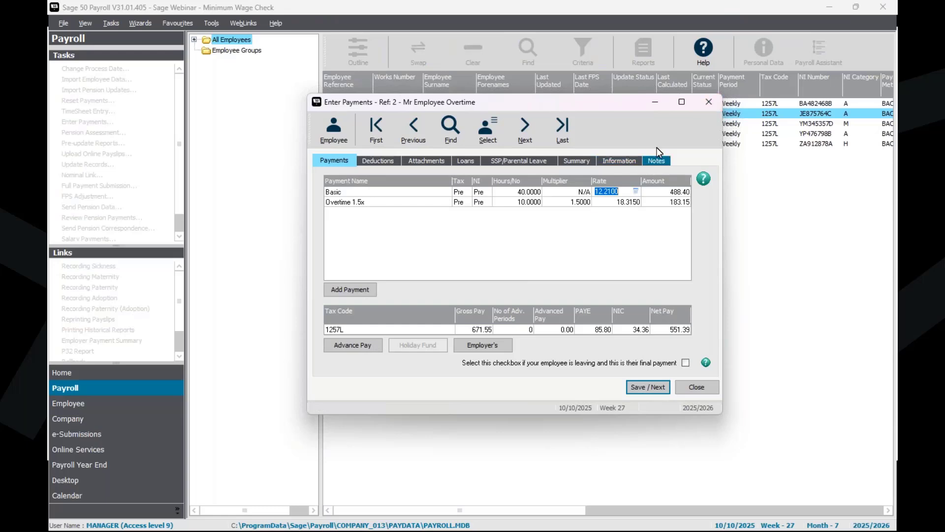
click(710, 106)
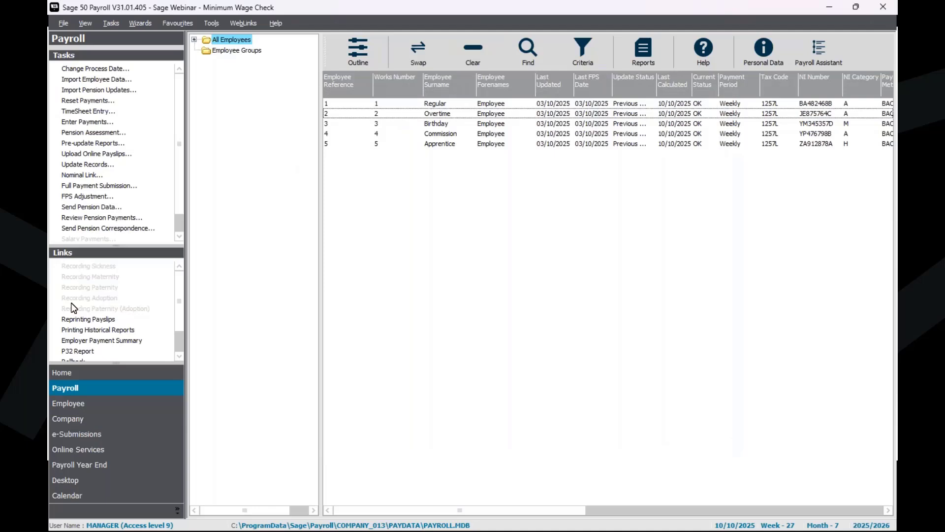
- Set the NI category to A in the employment details of the employee with reference 3, and save and close the record
click(412, 127)
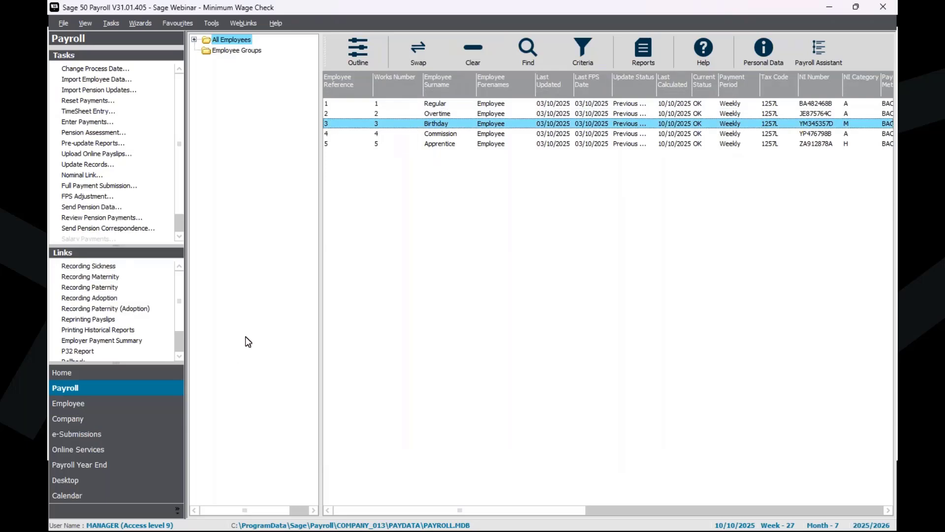
click(96, 406)
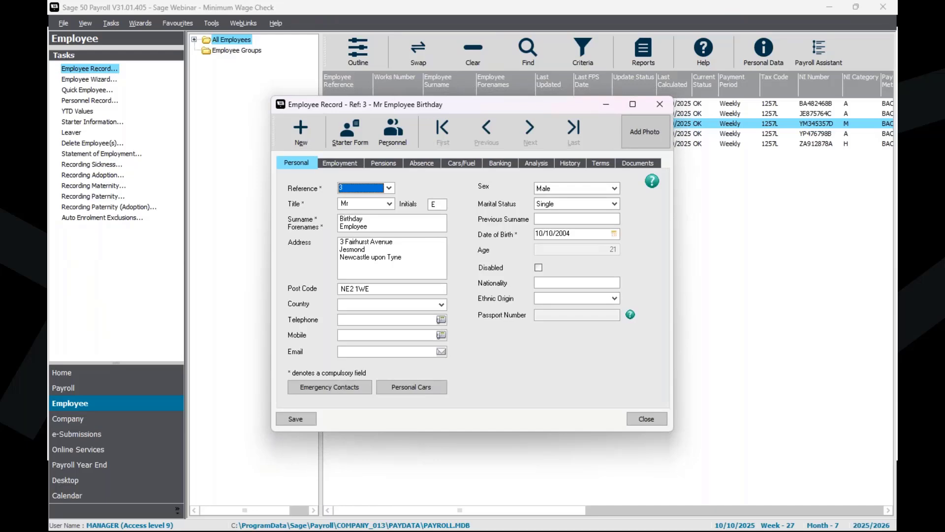
click(351, 164)
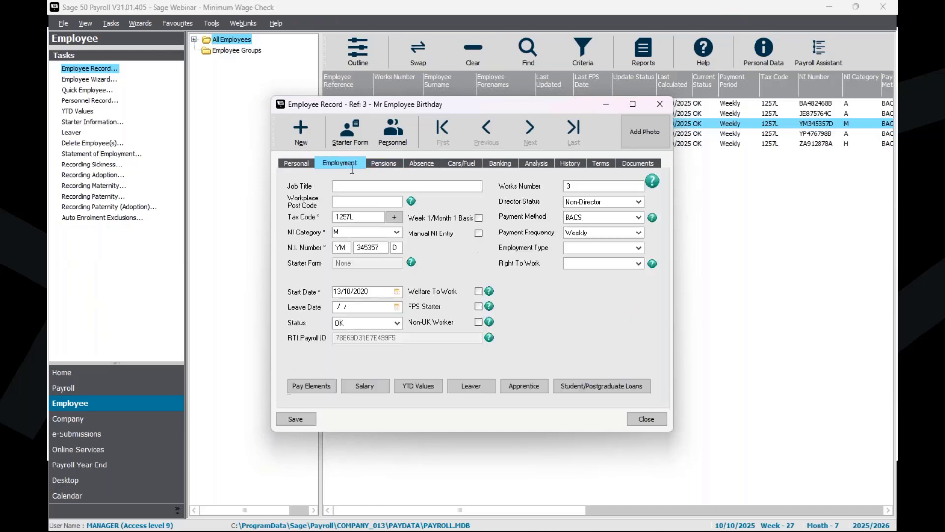
click(392, 233)
scroll(406, 290, up, 1)
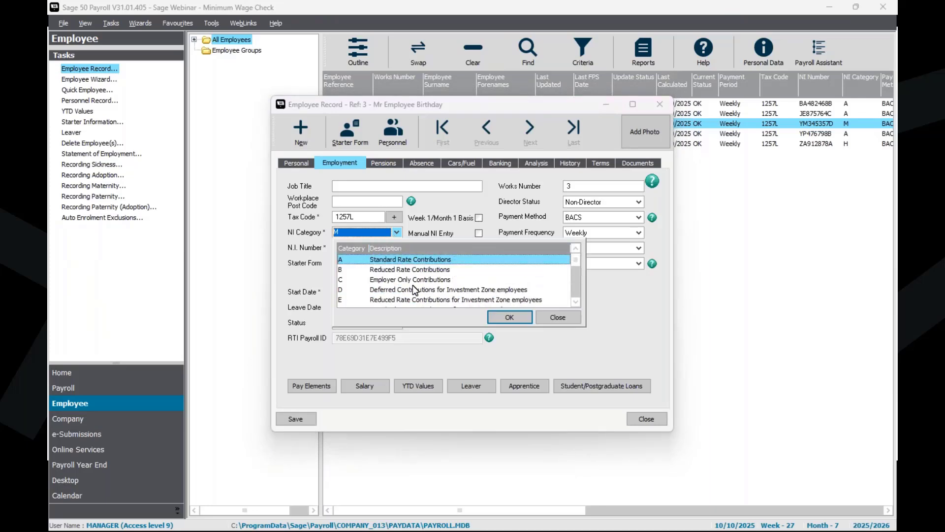
click(509, 317)
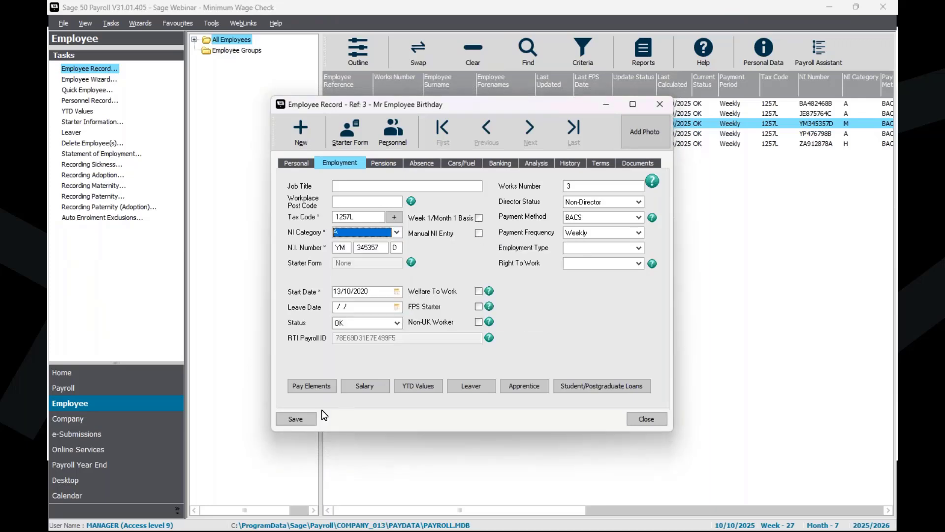
click(309, 415)
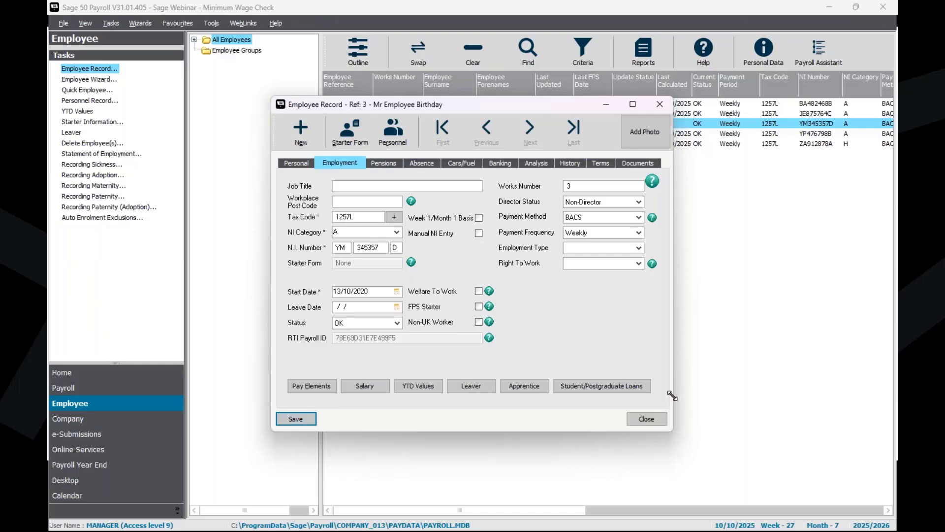
click(646, 419)
- Open payment entry for the employee with reference 3, save the Basic payment with its existing hours and rate, and close the entry
click(93, 389)
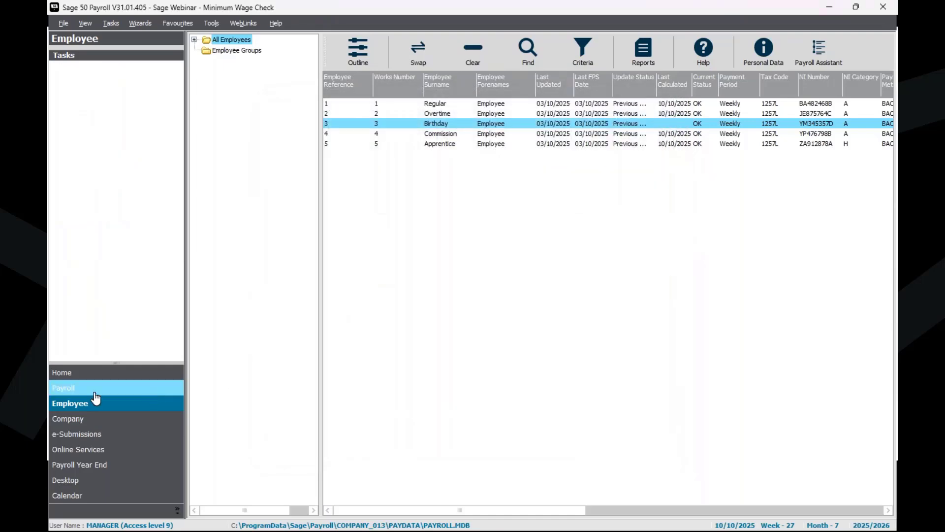
click(89, 123)
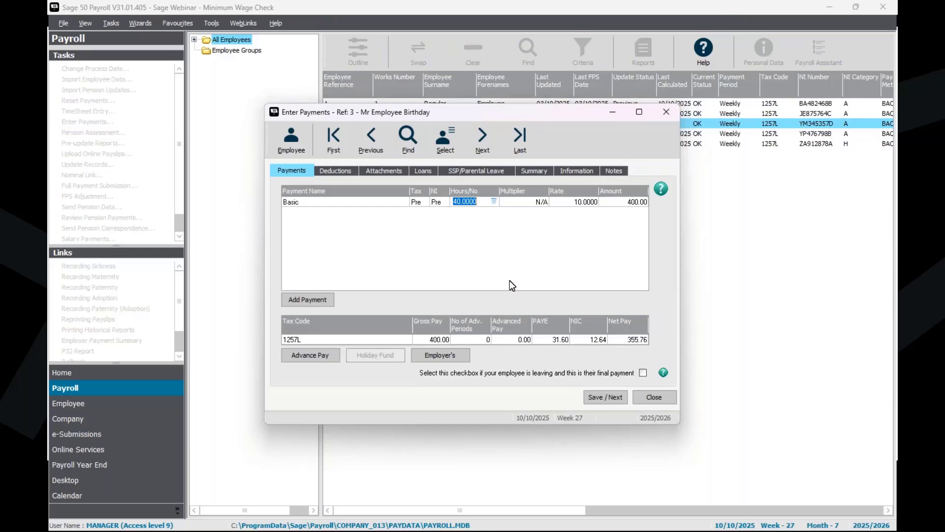
click(594, 397)
click(605, 397)
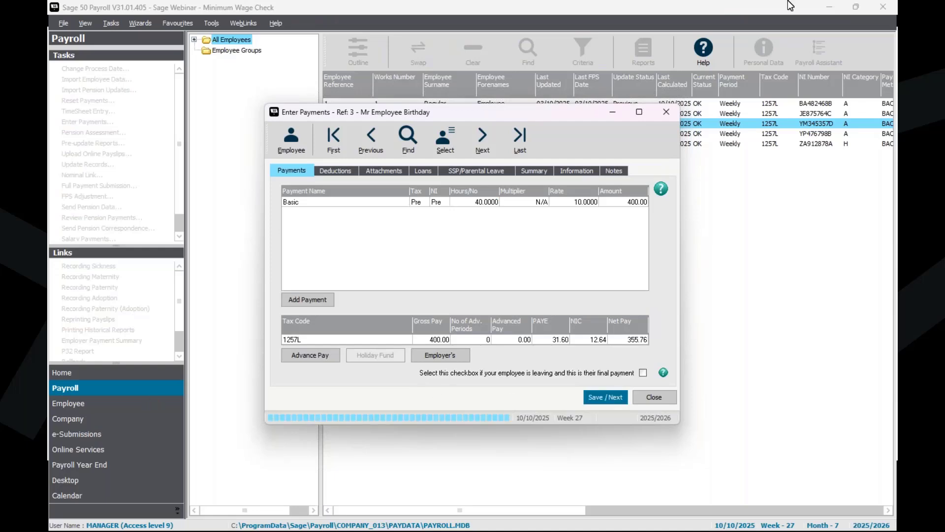
click(673, 112)
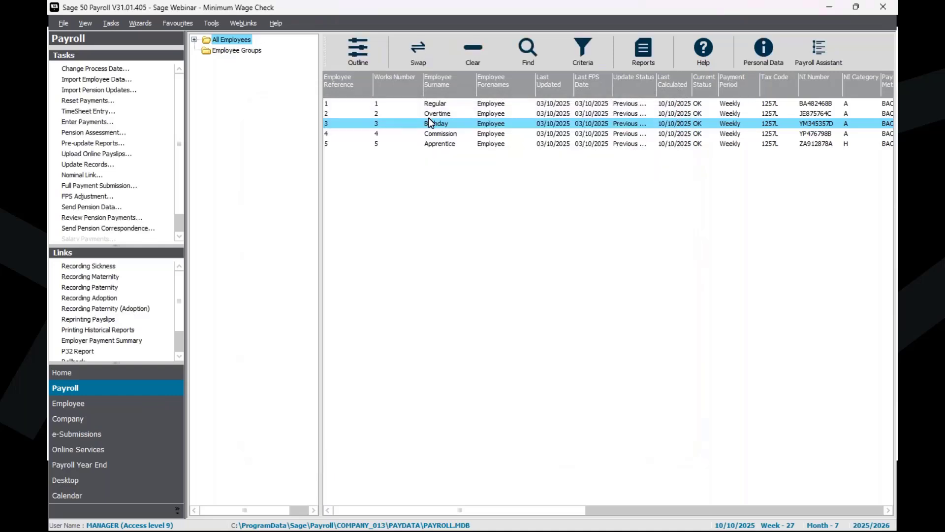
- Deselect the employee with reference 3 and open payment entry for the employee with reference 4
ctrl+click(424, 119)
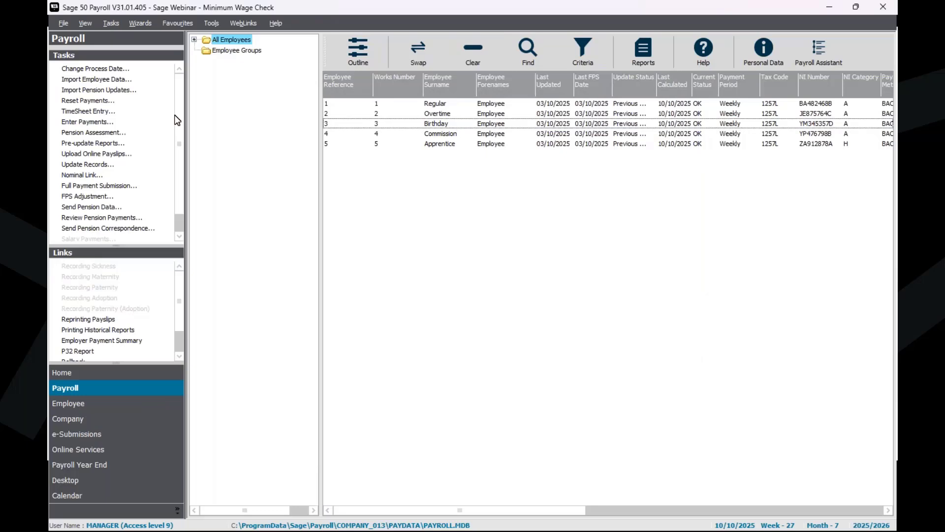
click(446, 135)
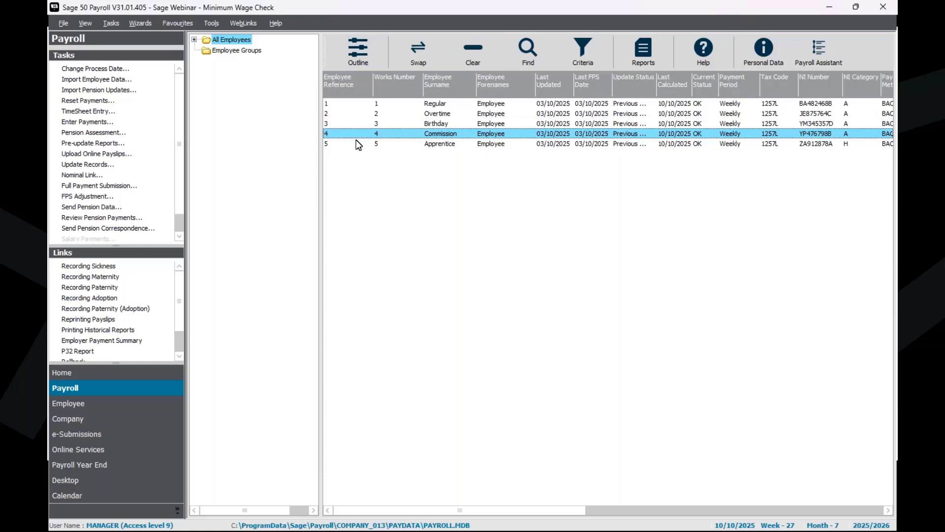
click(96, 126)
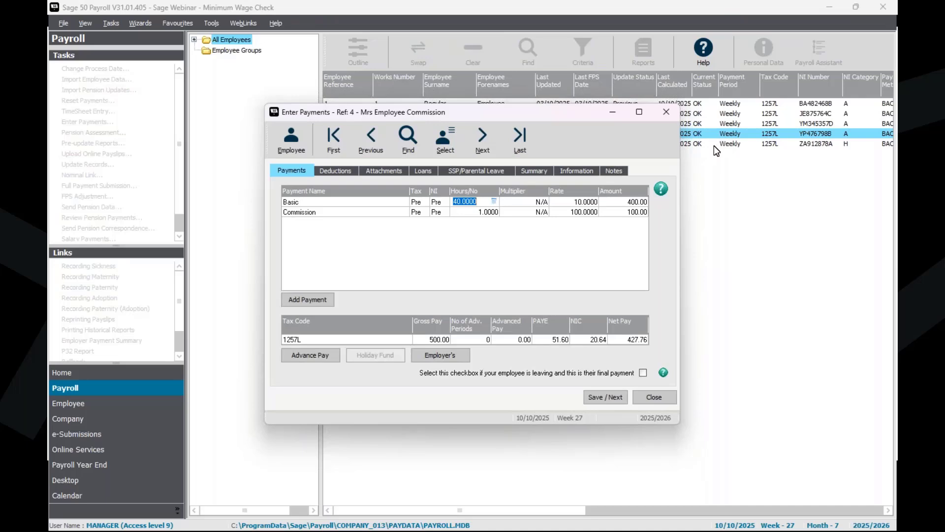
- Switch to Calculator and divide the gross pay of 500 by 40 hours to find the average hourly rate
key(alt+Tab)
key(Delete)
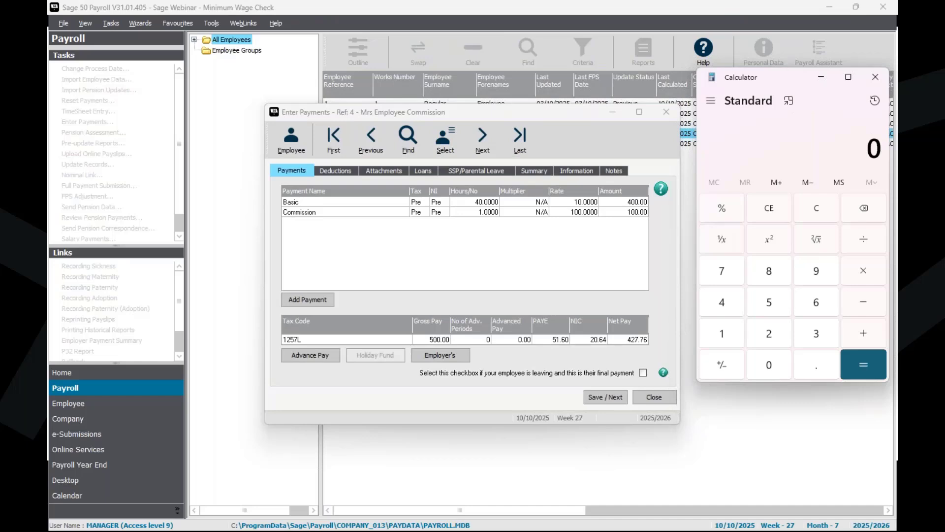
click(782, 302)
click(769, 366)
click(770, 365)
click(854, 242)
click(721, 302)
click(769, 366)
click(862, 369)
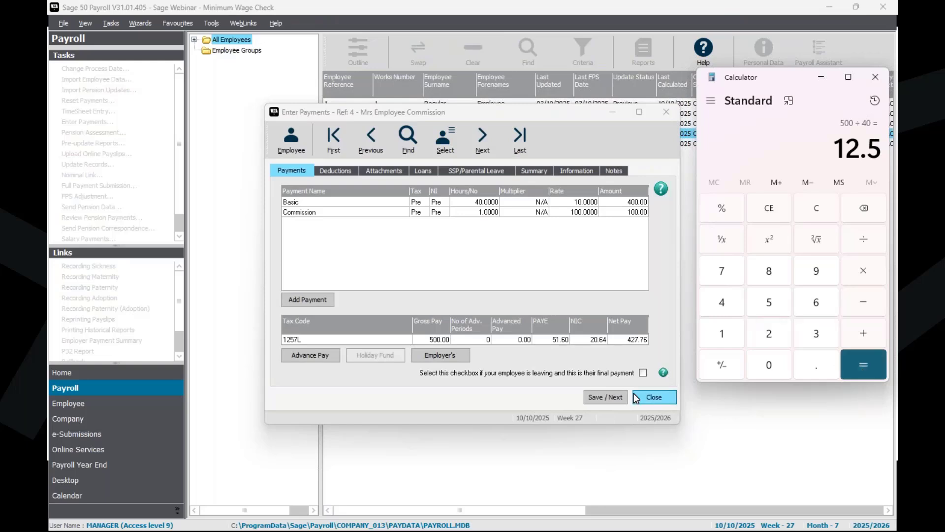
- Return to Sage 50 Payroll, save the payment for reference 4, and save it again with the Commission rate set to 50
click(543, 367)
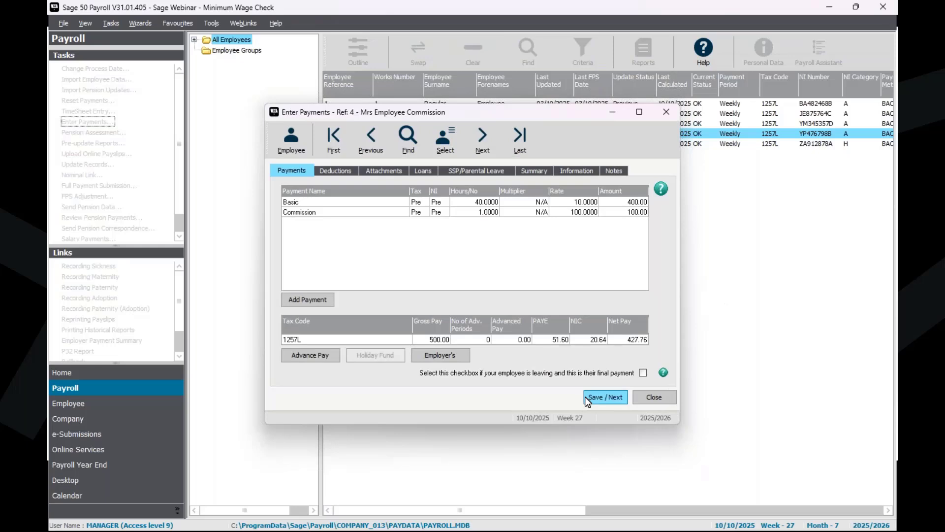
click(585, 397)
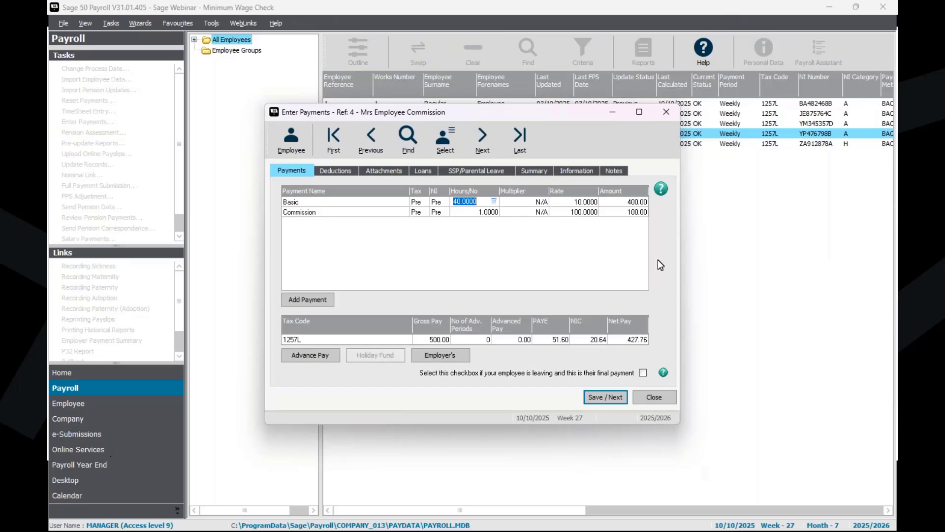
click(572, 213)
text(50)
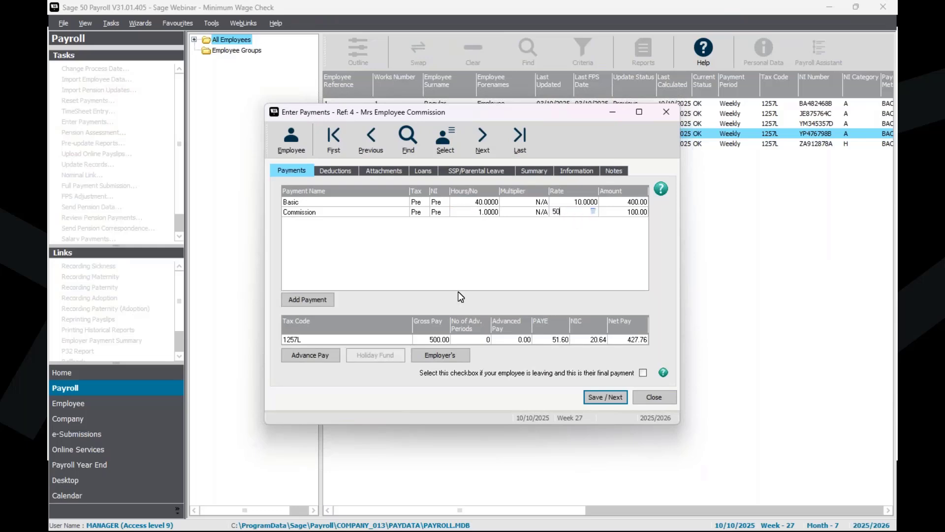
click(489, 212)
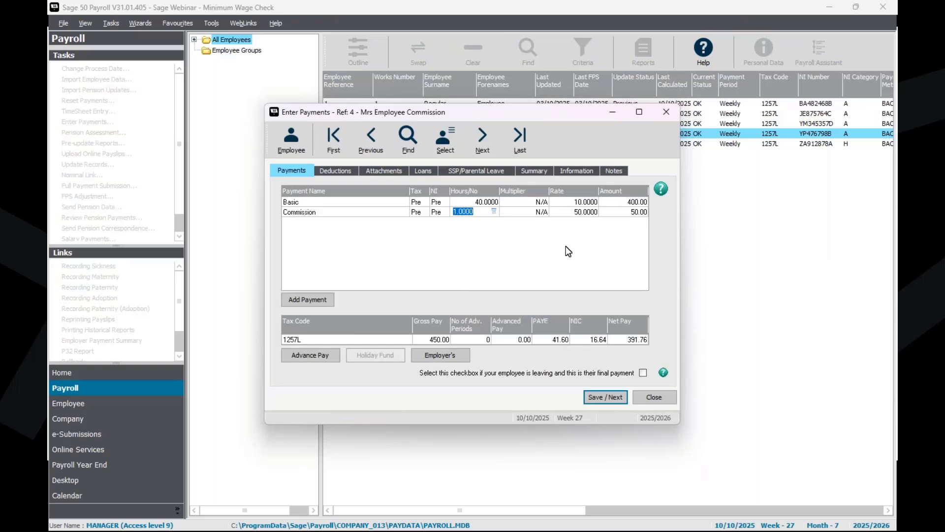
click(607, 401)
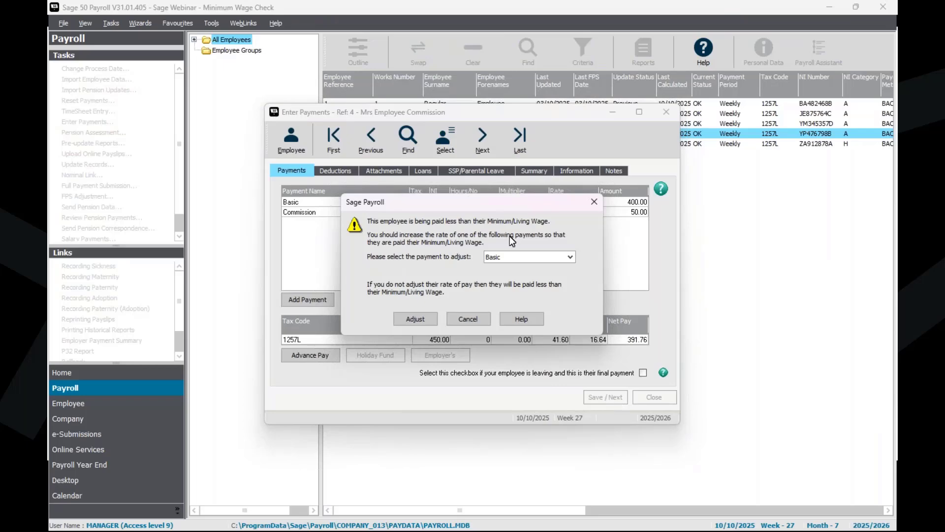
- Review which payments can be adjusted to meet the Minimum/Living Wage, and cancel the adjustment
click(522, 257)
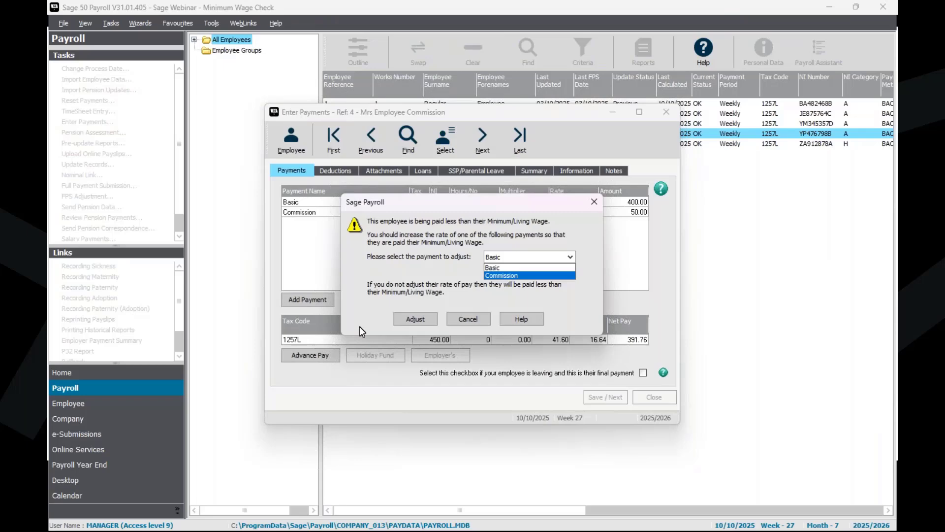
click(468, 319)
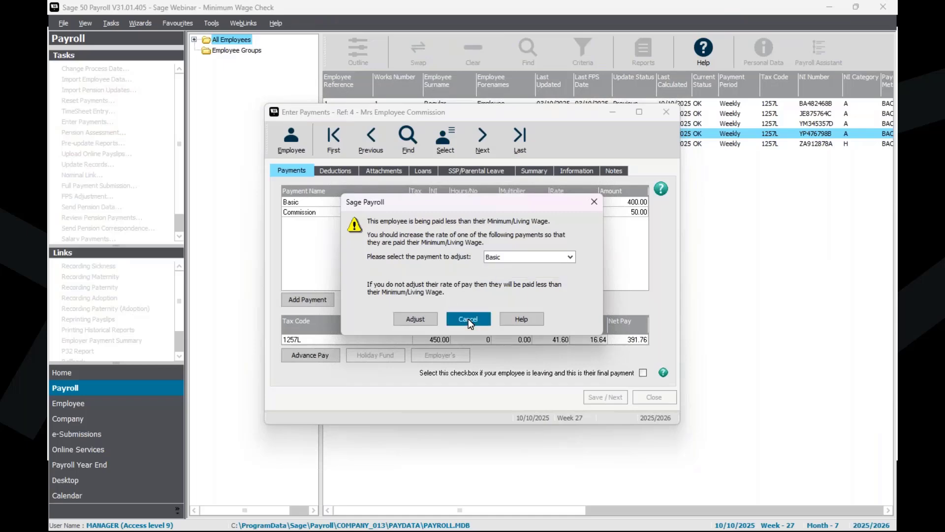
click(468, 319)
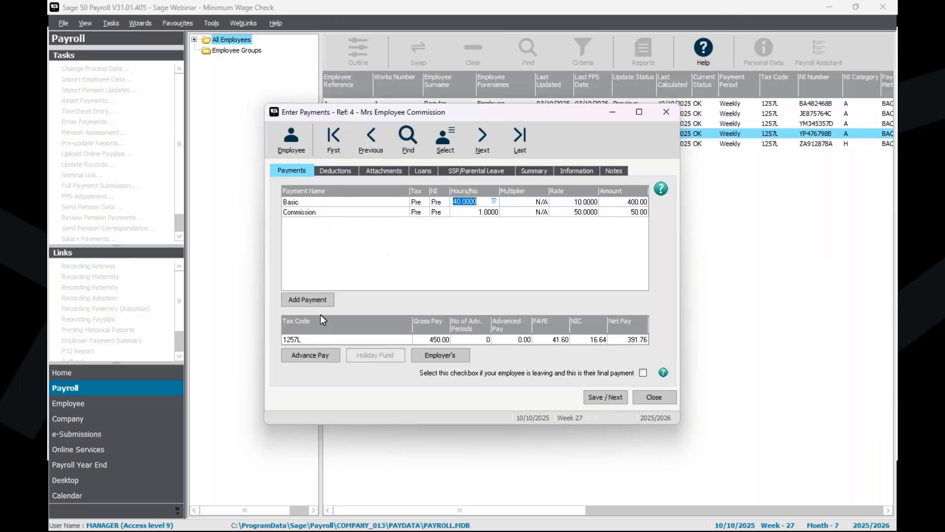
- Add the Min/Liv Wage Top Up payment to the pay elements of the employee with reference 4 and save them
click(309, 301)
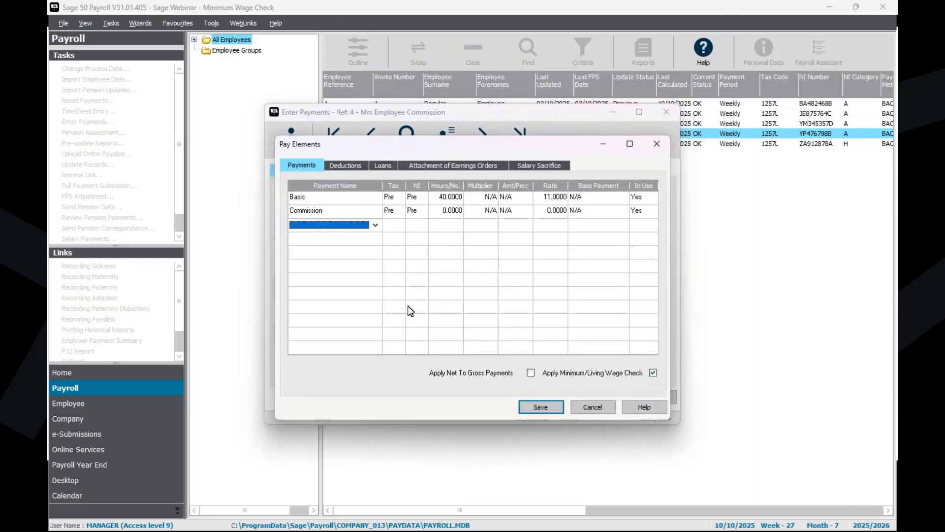
click(376, 228)
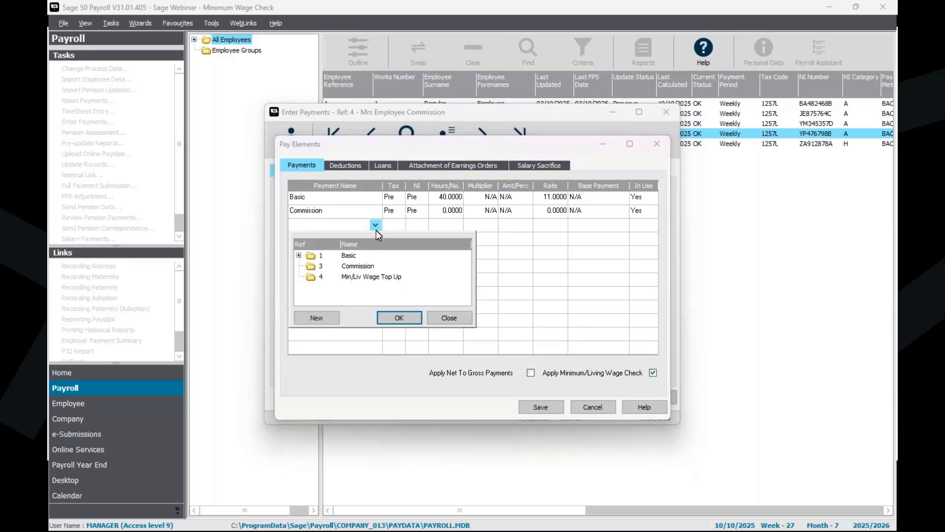
click(372, 277)
click(396, 318)
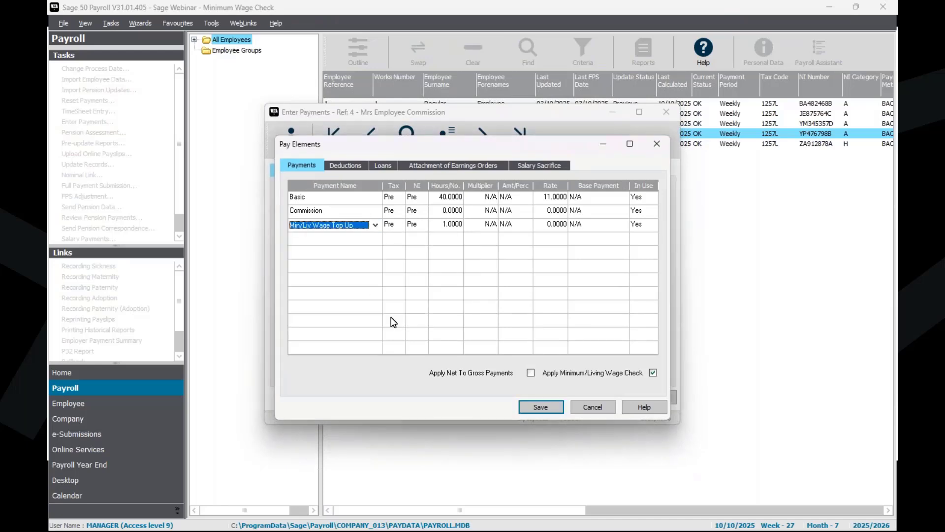
click(541, 408)
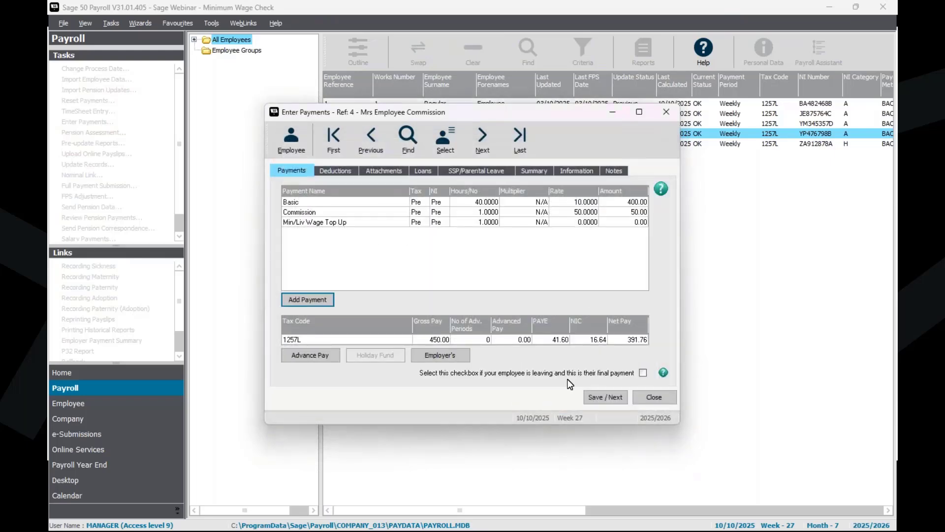
- Save the payment for reference 4 and apply the minimum wage adjustment to Min/Liv Wage Top Up
click(617, 397)
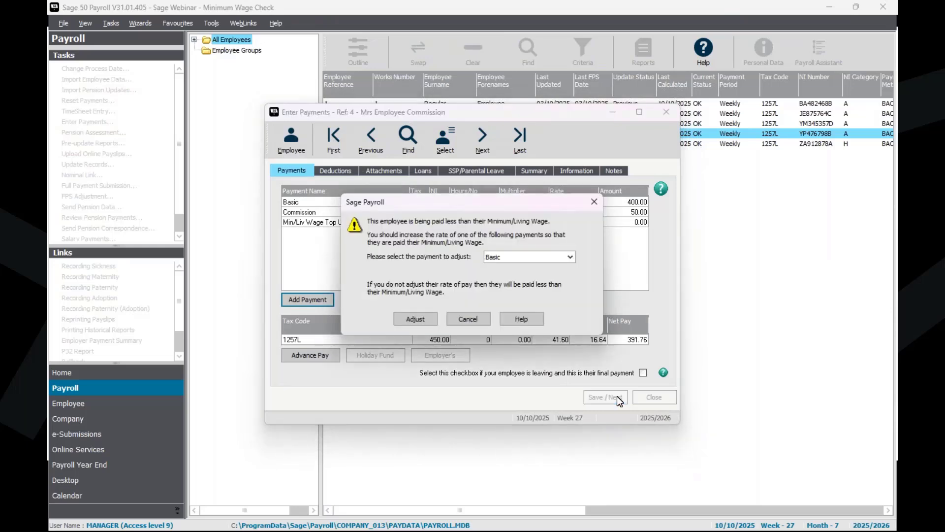
click(564, 257)
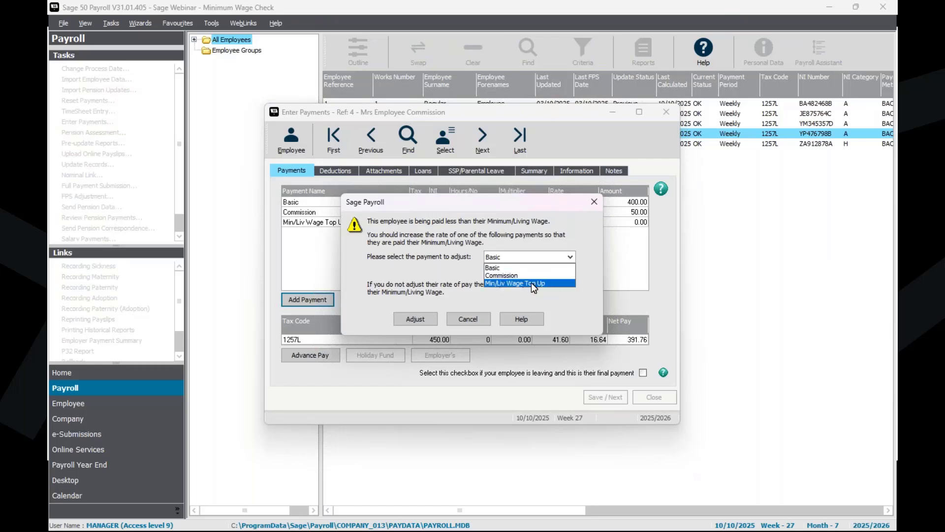
click(530, 282)
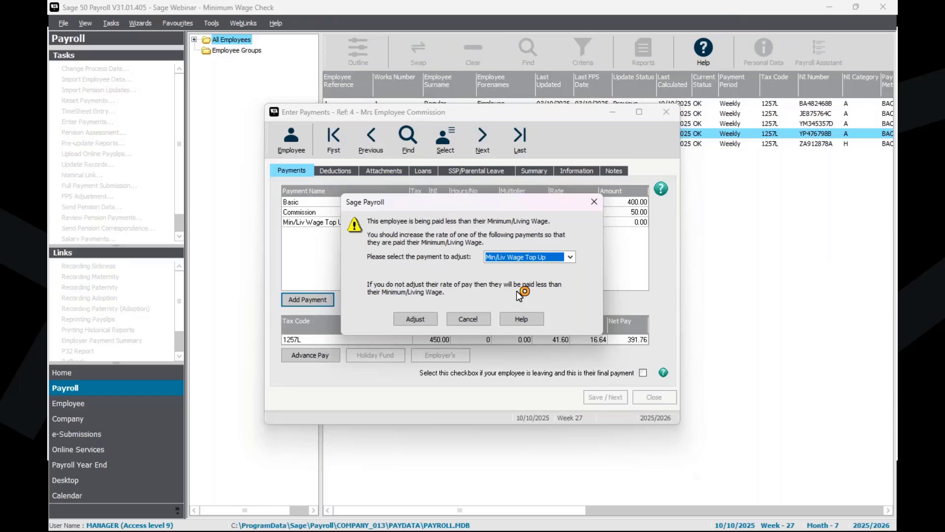
click(421, 321)
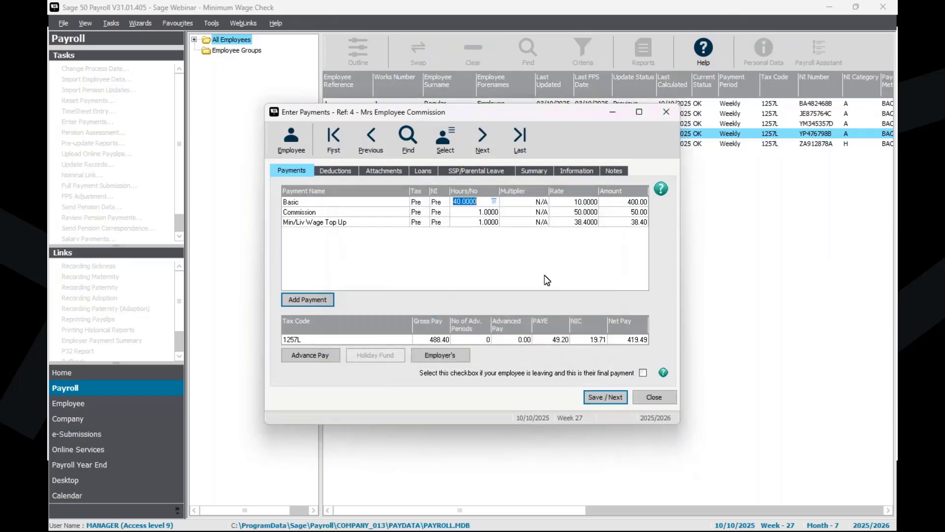
- Save the reference 4 payment with the adjusted top-up rate and close payment entry
click(567, 224)
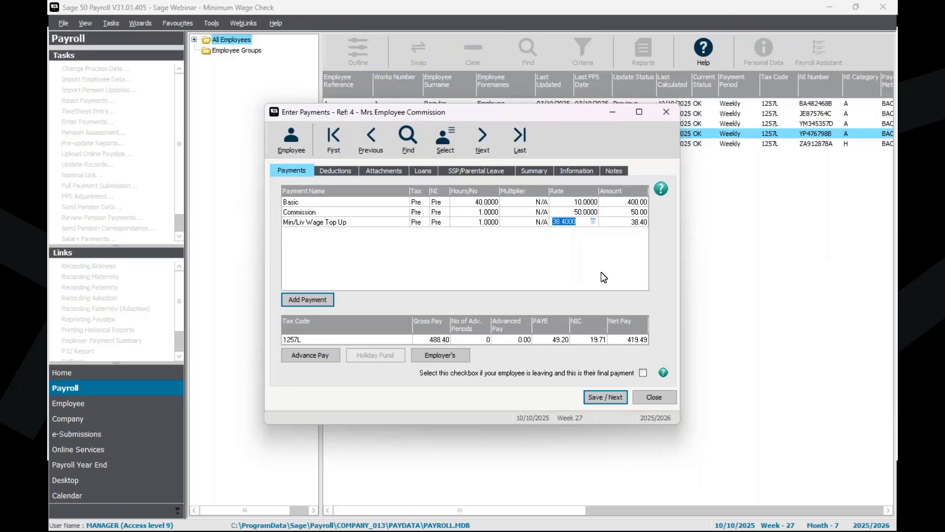
click(614, 397)
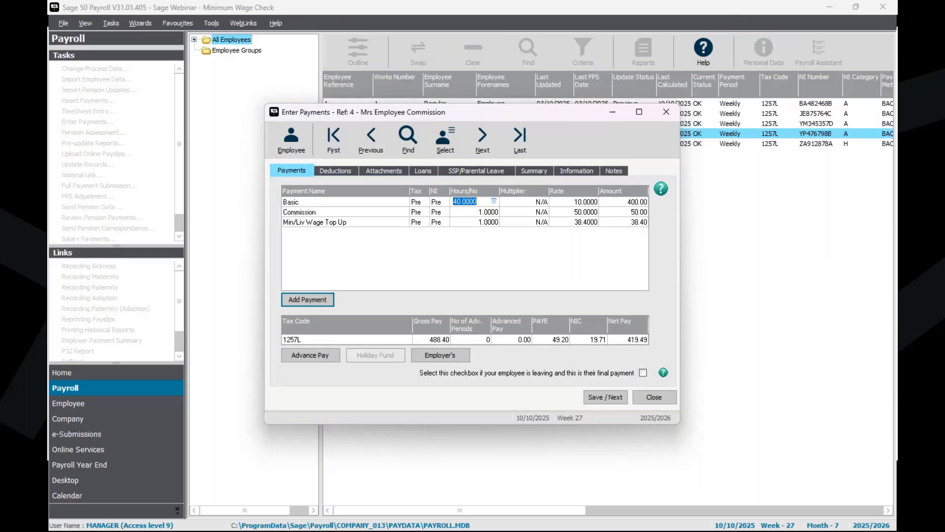
click(655, 397)
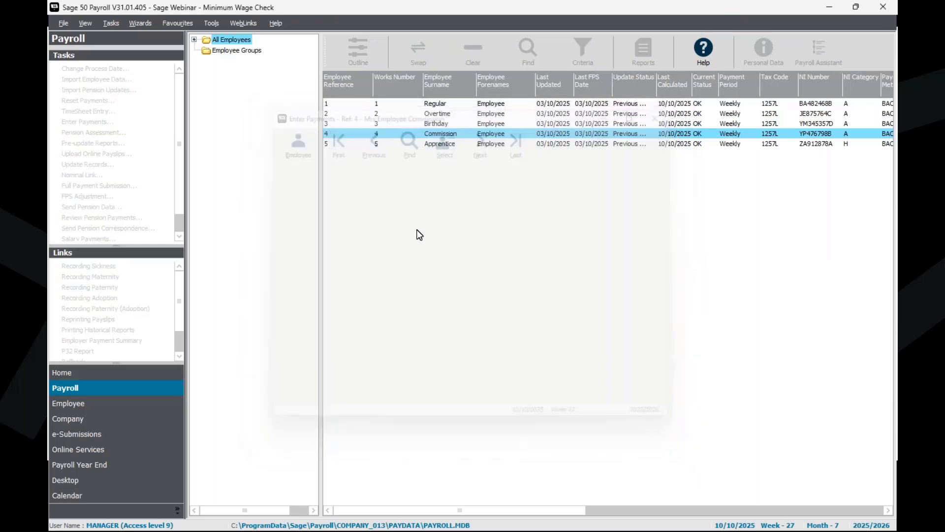
- Preview the Laser (2 per A4 sheet) payslip for the employee with reference 4, and close the preview and the reports
click(137, 148)
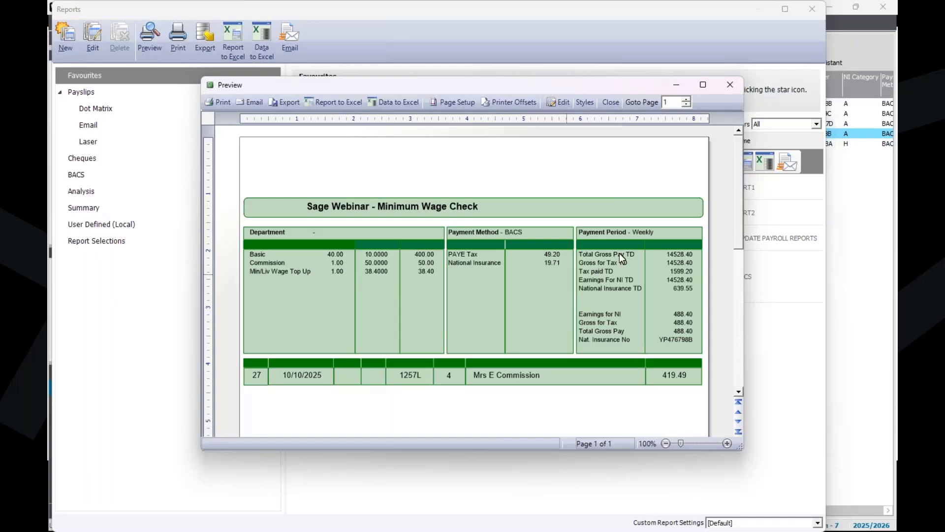
click(730, 84)
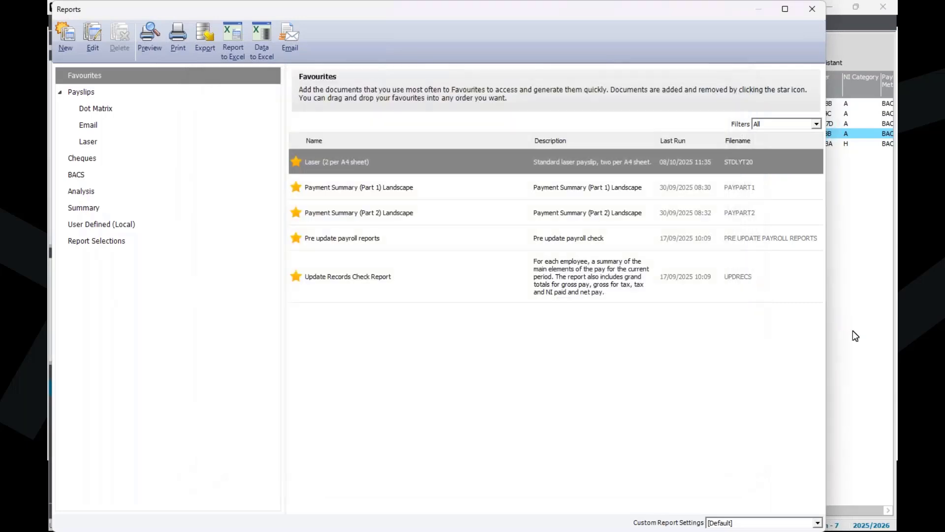
click(804, 7)
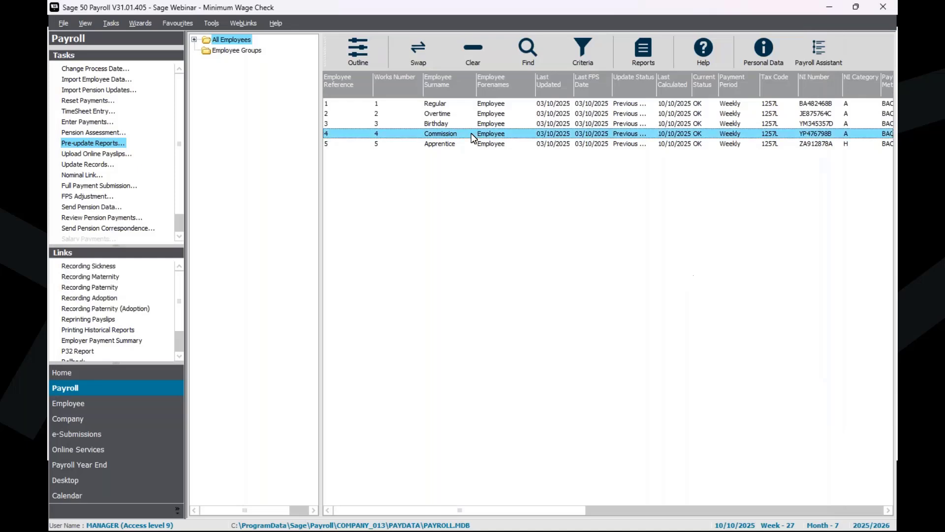
- Check the apprenticeship start and end dates in the employment details of the employee with reference 5, and close the record
click(471, 133)
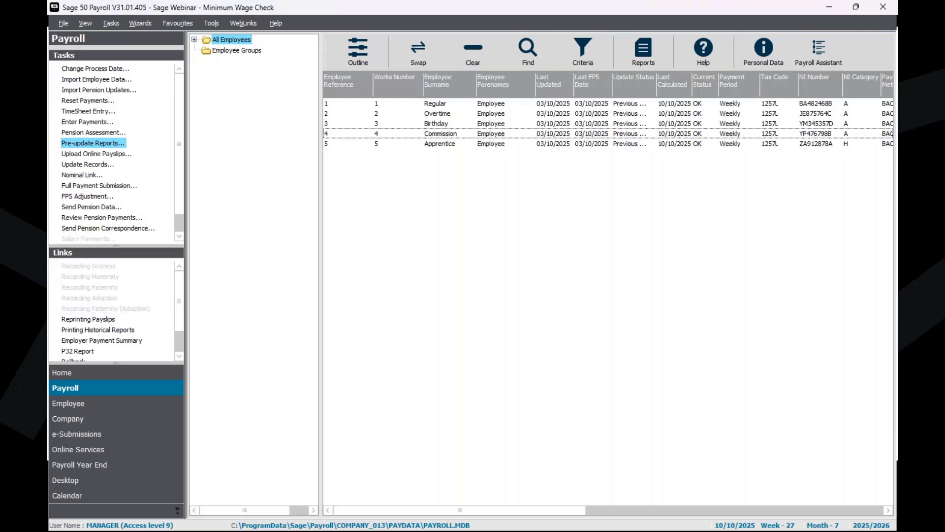
click(485, 143)
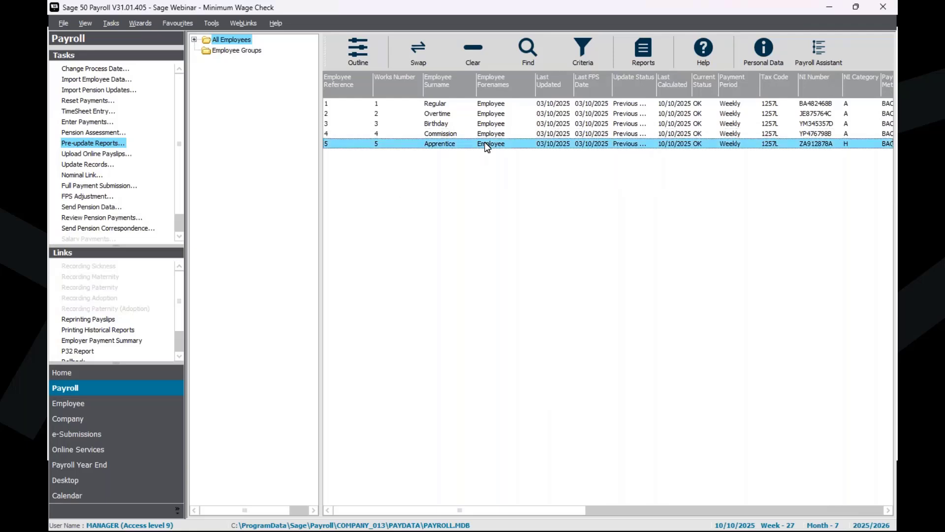
click(139, 403)
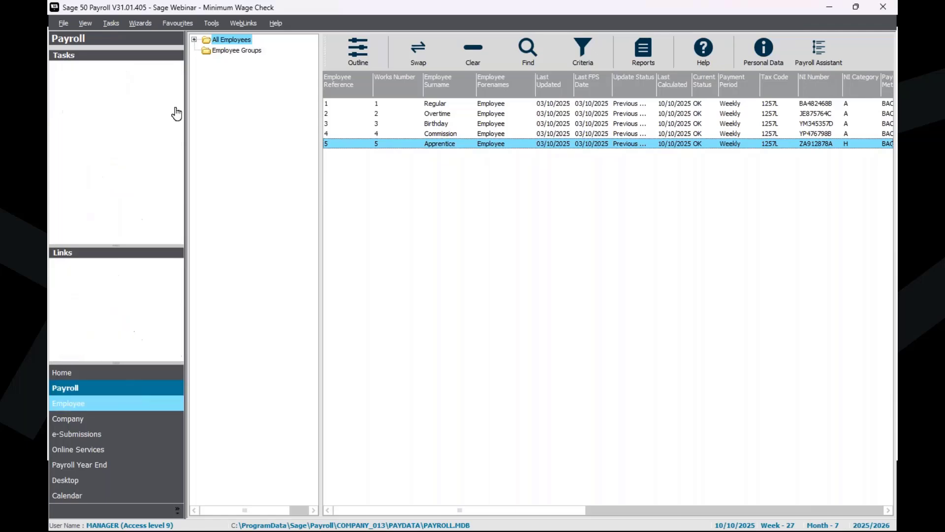
click(116, 70)
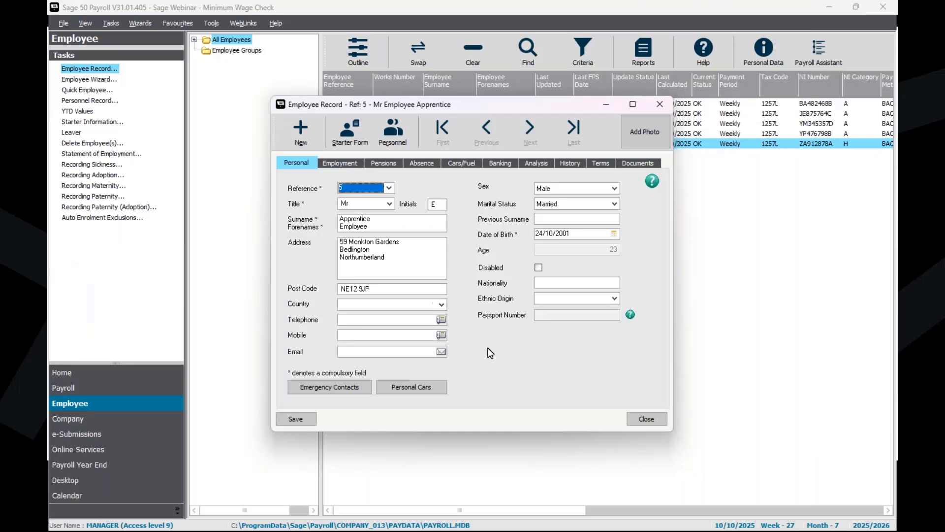
click(336, 165)
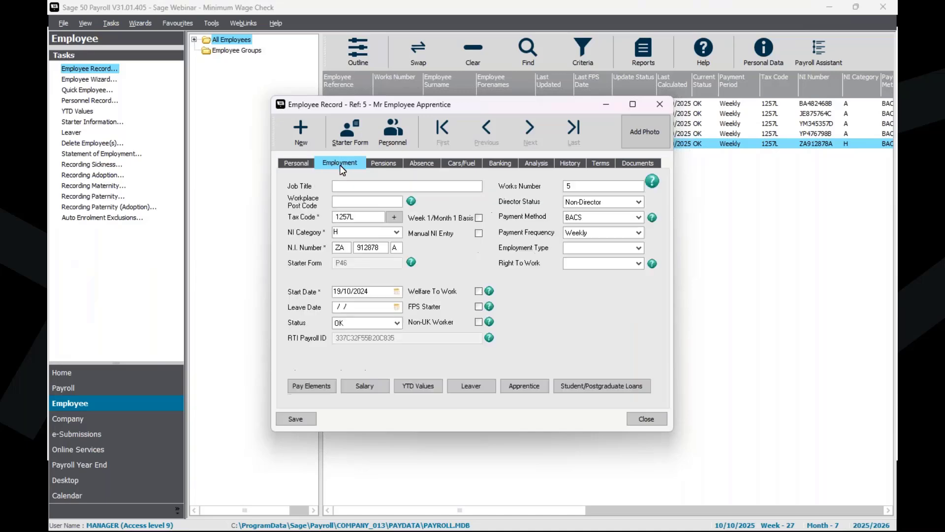
click(522, 391)
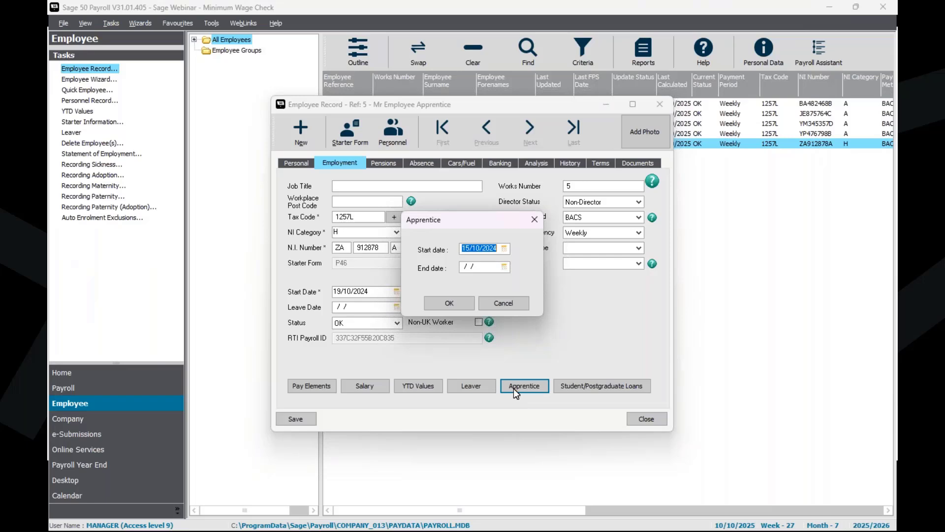
click(439, 300)
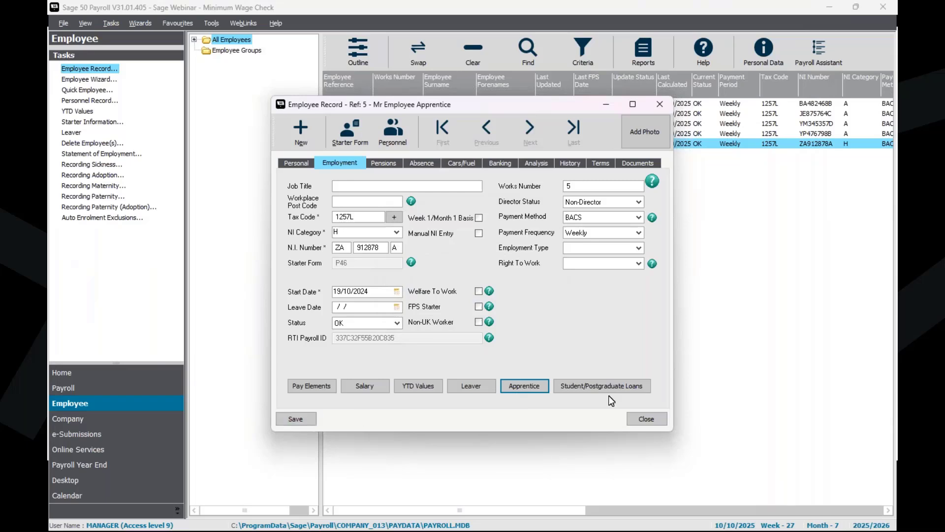
click(659, 422)
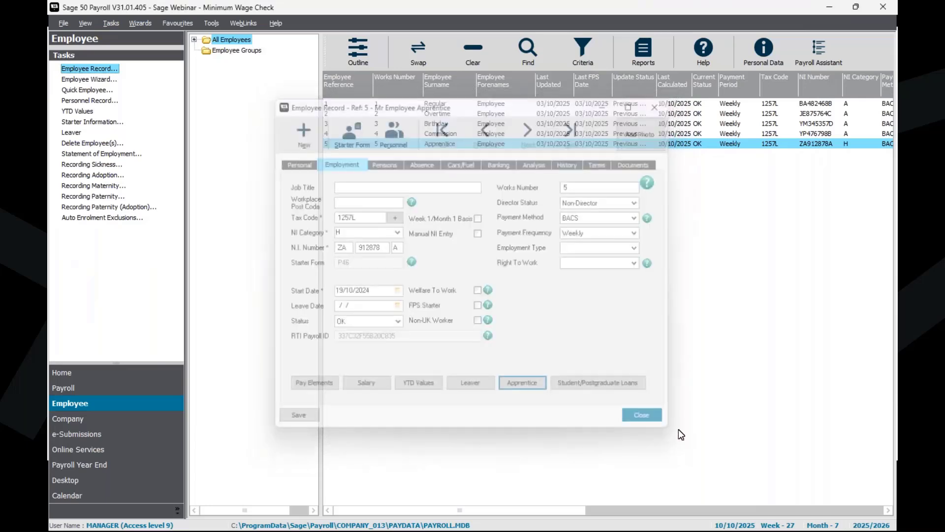
- Save the apprentice's payment for reference 5 at the 10/10/2025 process date and close payment entry
click(101, 388)
click(88, 121)
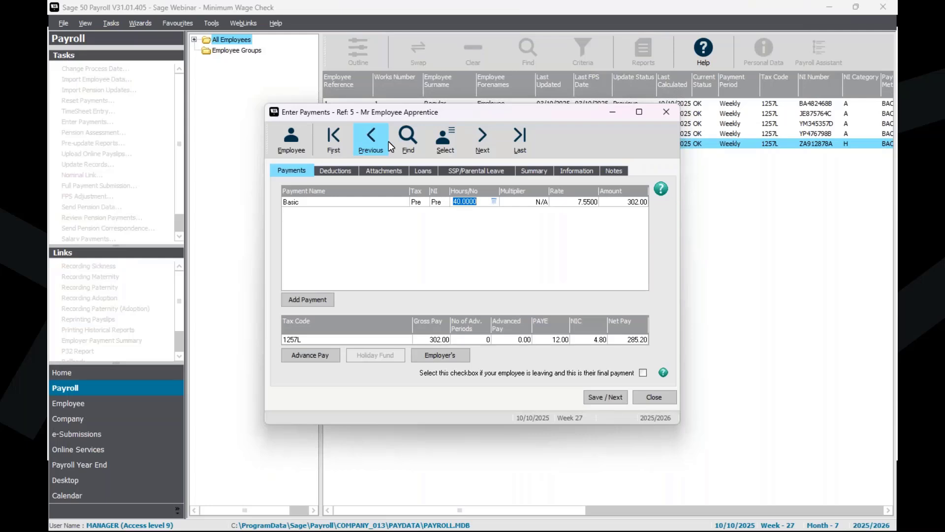
click(609, 397)
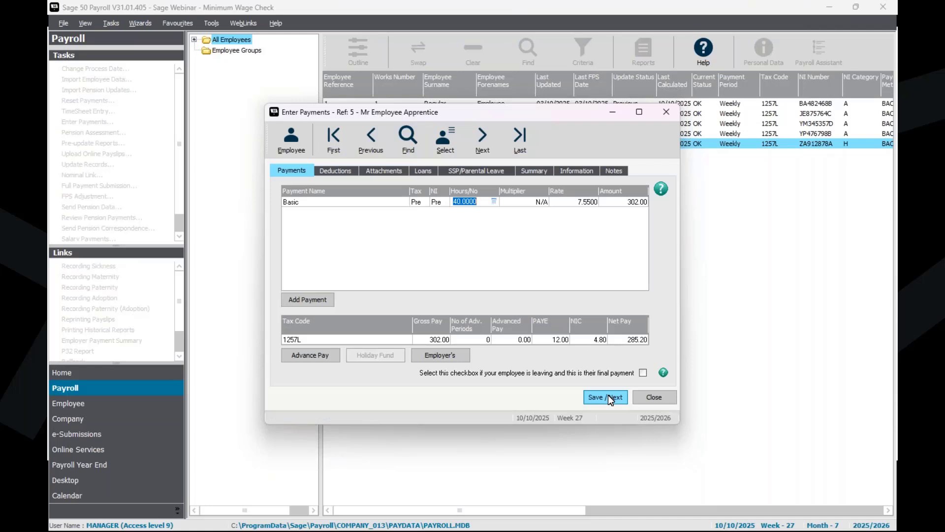
click(644, 401)
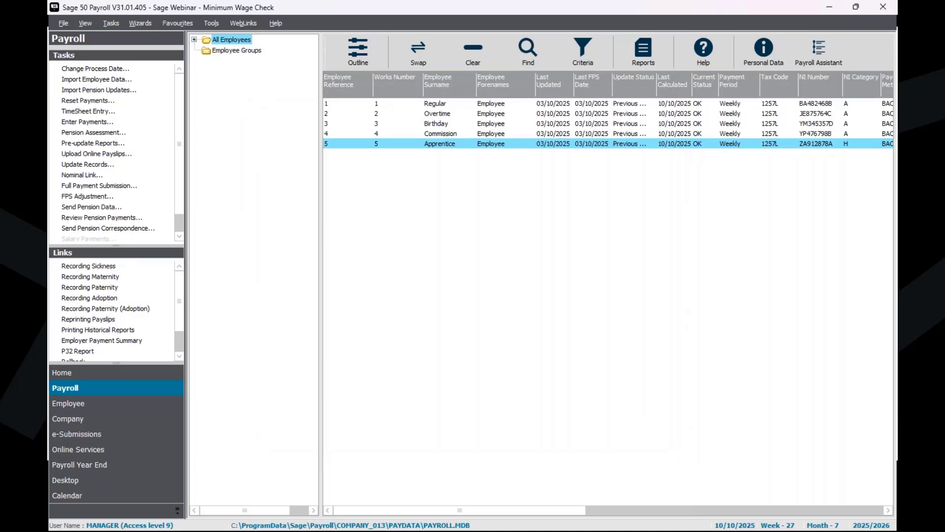
- Select all five employees and update their payroll records for week 27
click(459, 53)
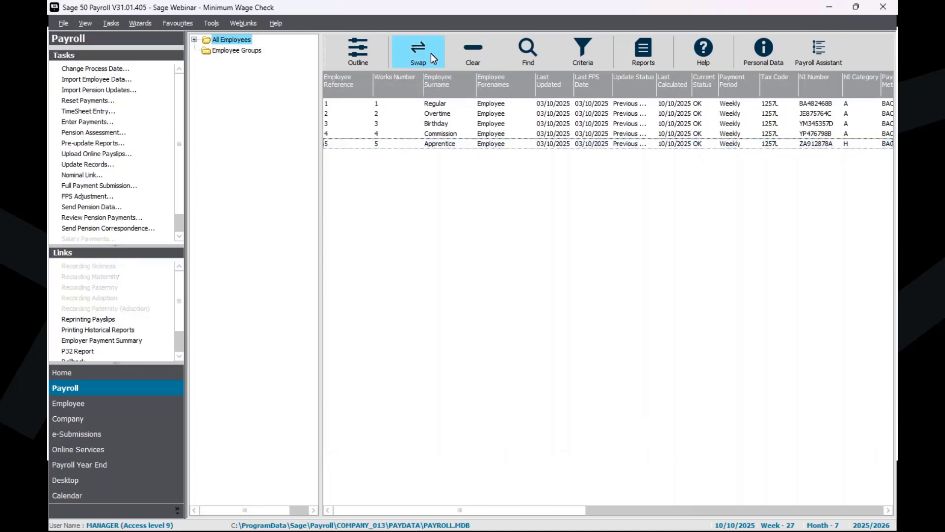
click(430, 53)
click(88, 165)
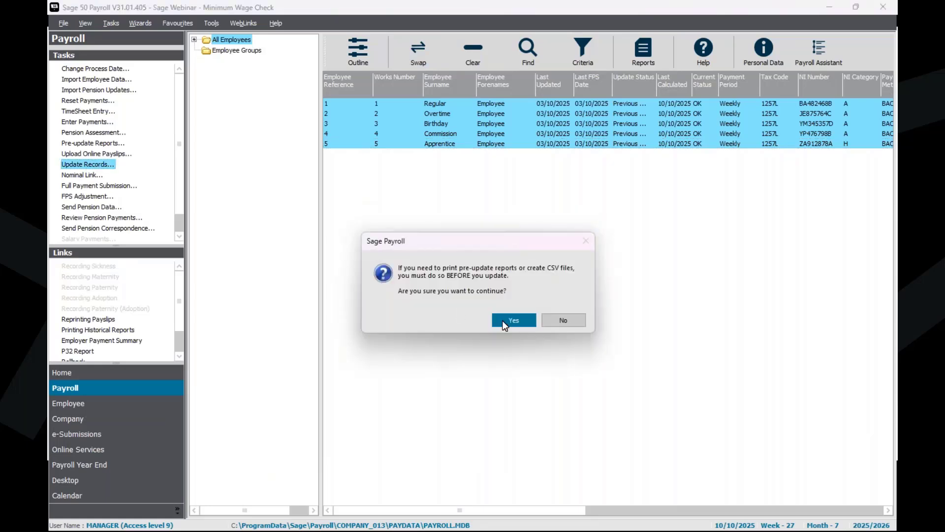
click(510, 319)
click(513, 364)
click(514, 365)
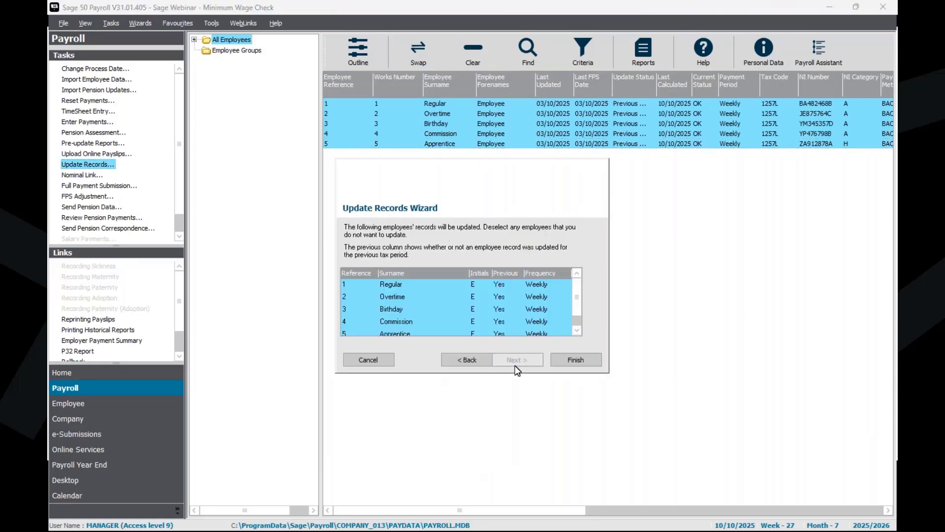
click(581, 365)
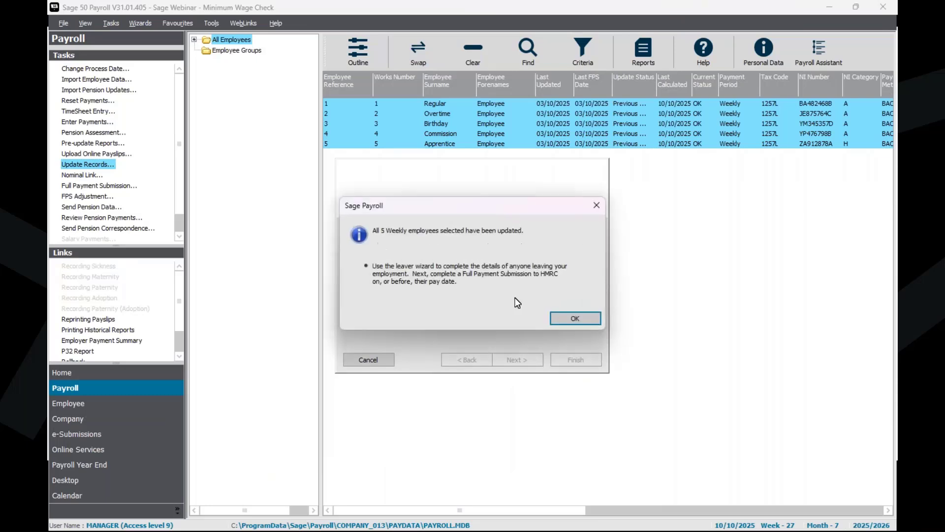
click(552, 316)
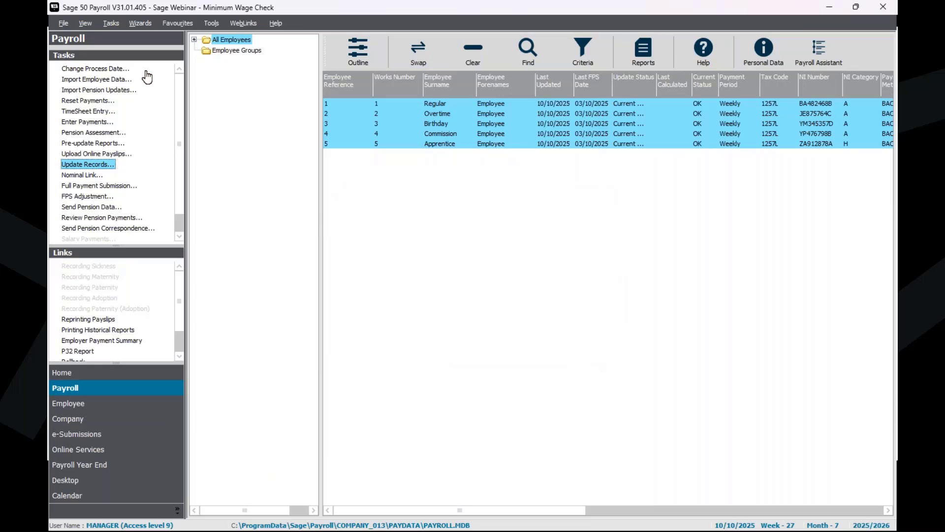
- Change the payroll process date to 17/10/2025
click(95, 68)
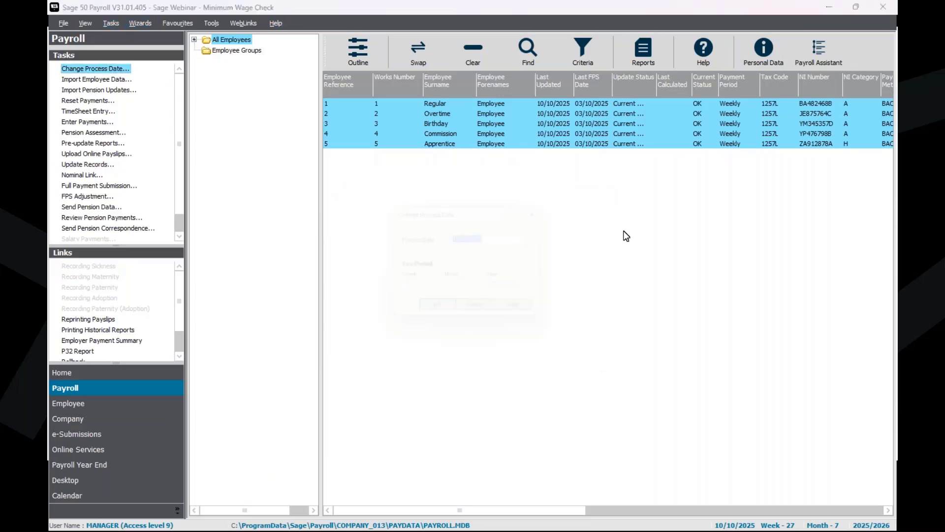
click(536, 239)
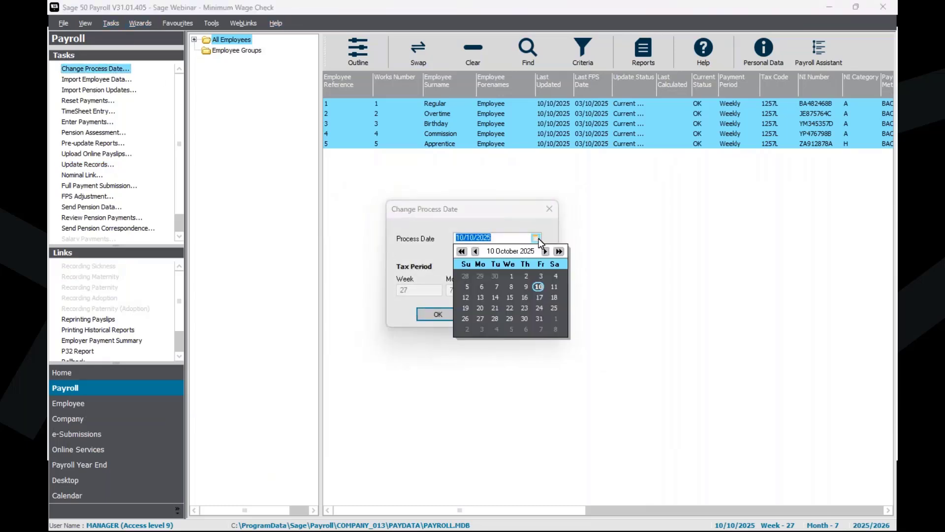
click(539, 297)
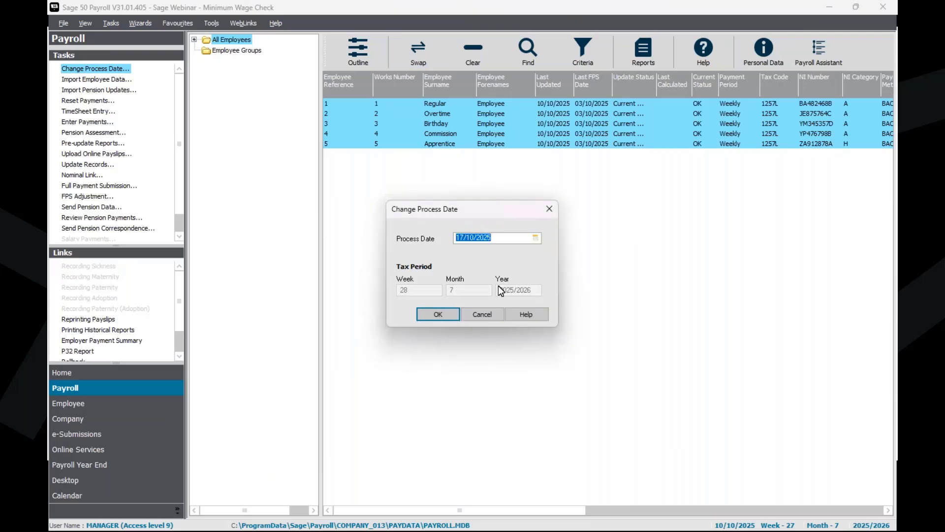
click(436, 315)
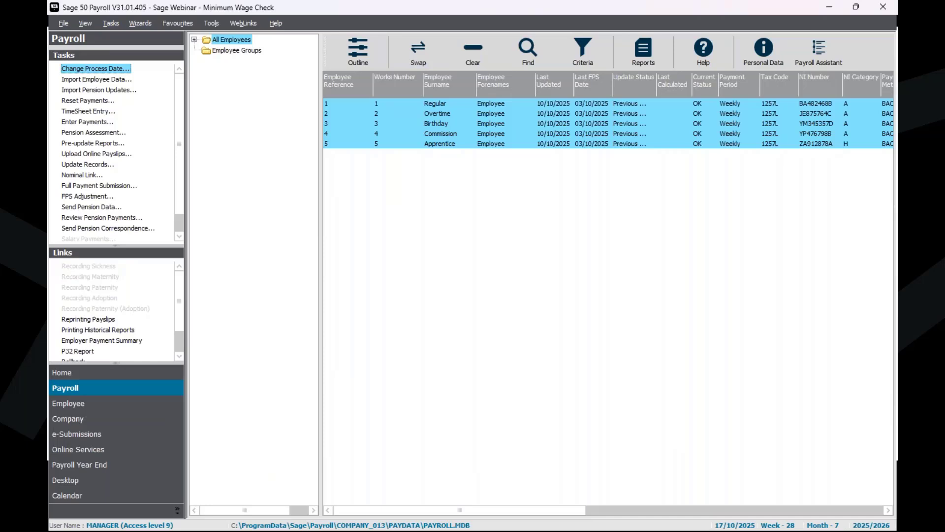
- Enter payments for all selected employees, starting by saving the reference 1 payment as it stands
click(98, 124)
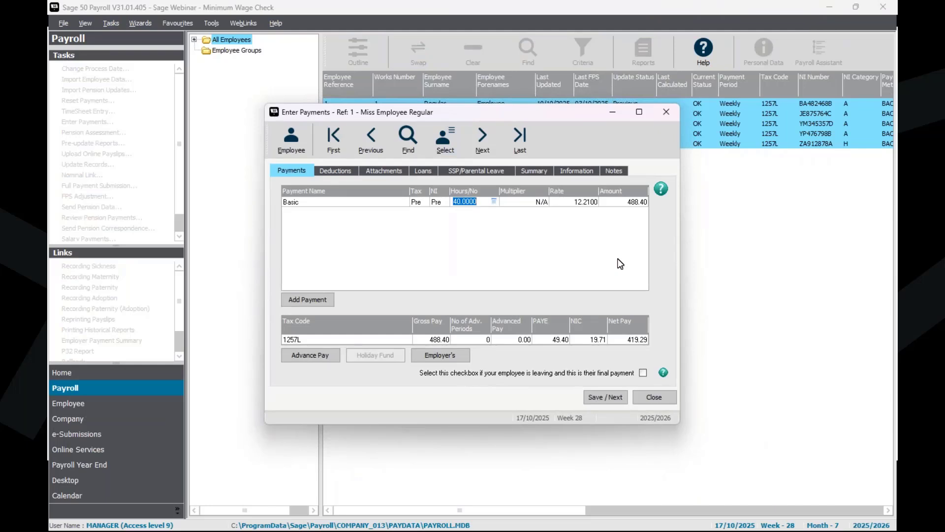
click(582, 205)
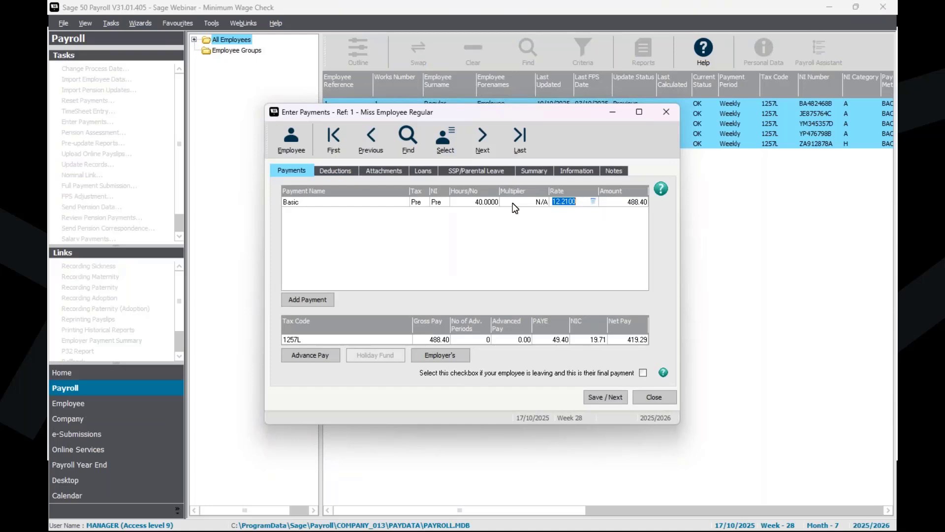
click(600, 399)
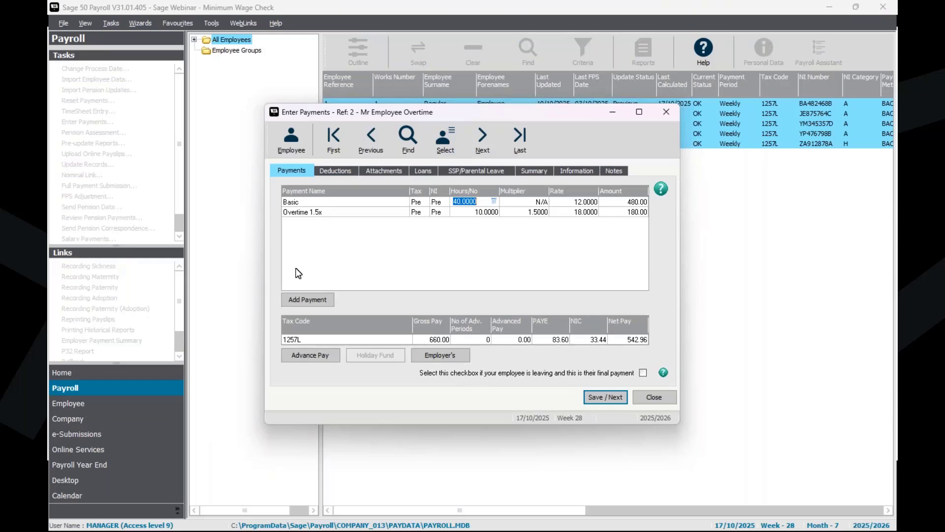
click(573, 201)
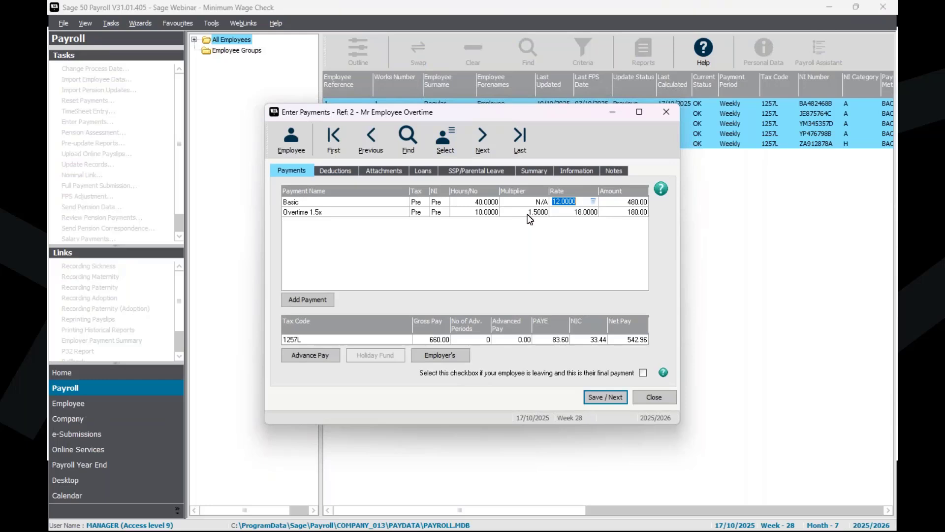
text(12.21)
key(BackSpace)
key(BackSpace)
click(591, 212)
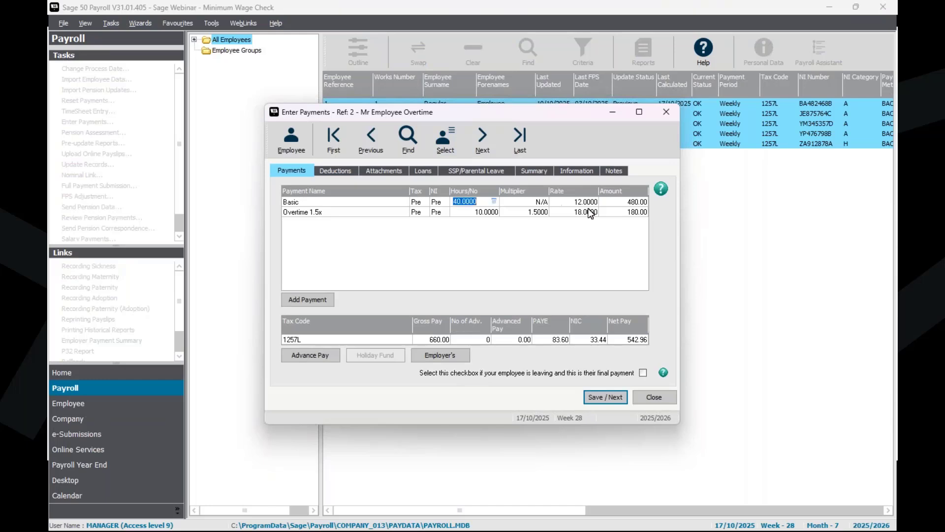
click(605, 397)
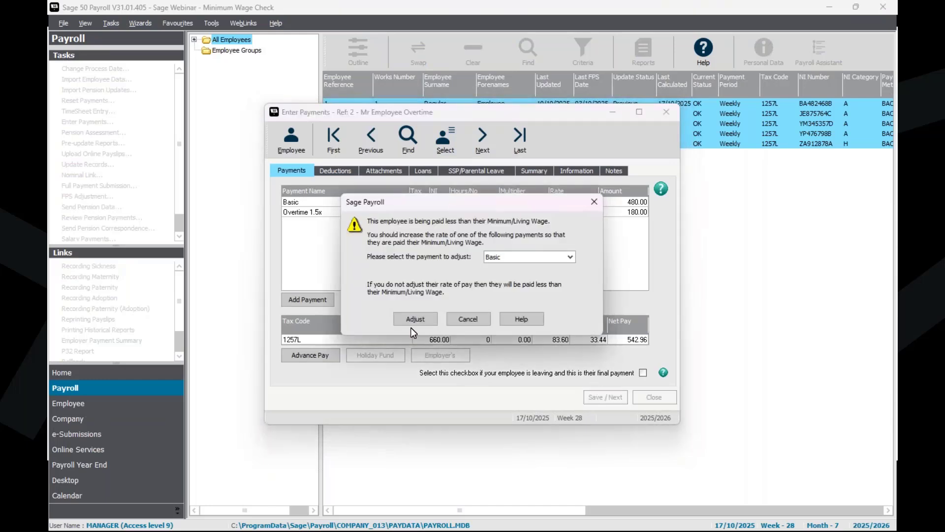
click(589, 208)
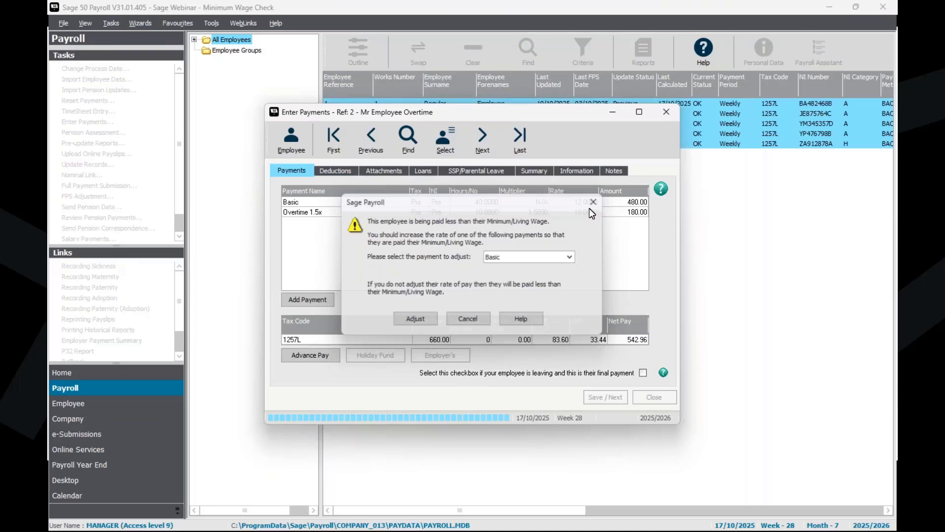
click(365, 132)
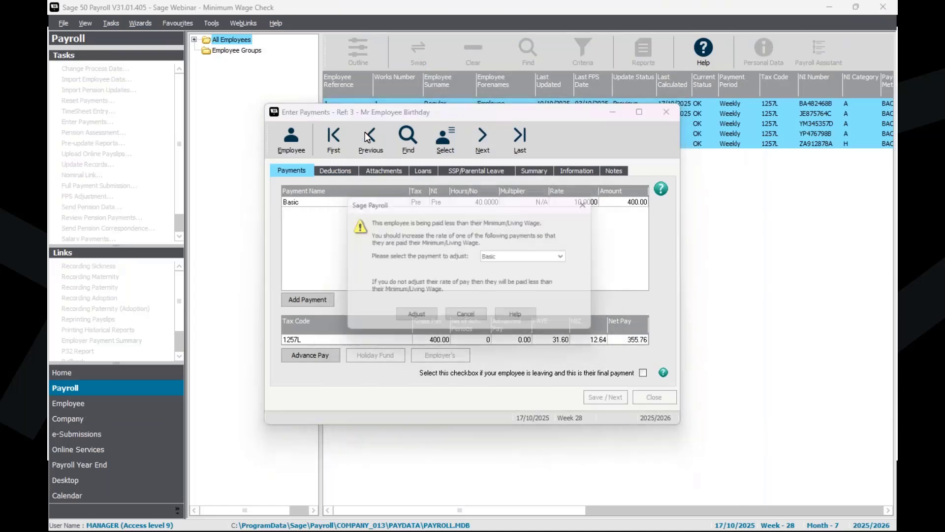
click(468, 319)
- Set the Basic rate of the reference 2 payment to 12.21 so the overtime recalculates, and save the payment
click(574, 201)
text(12.21)
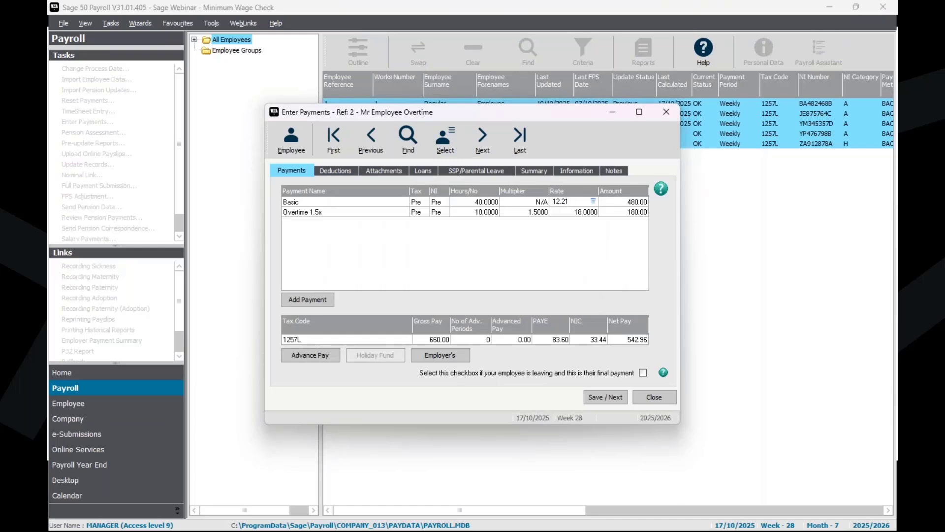
click(581, 212)
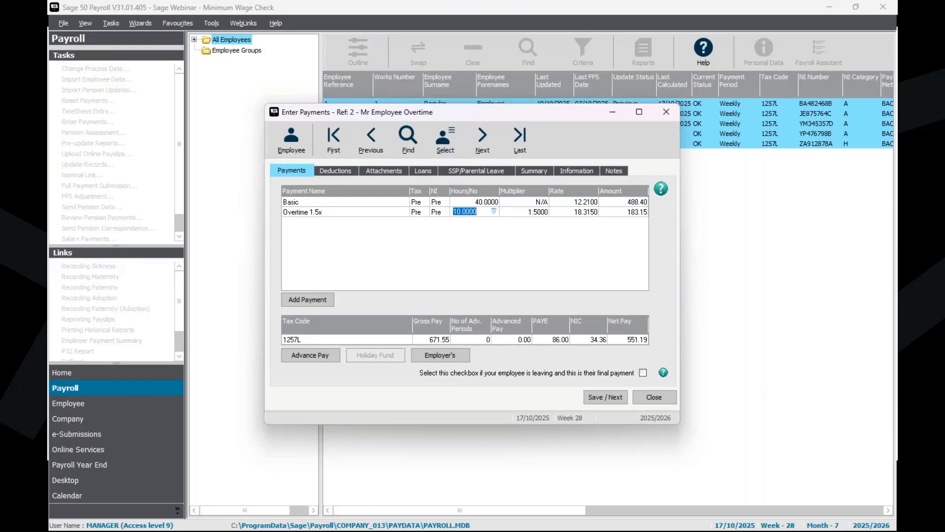
click(607, 397)
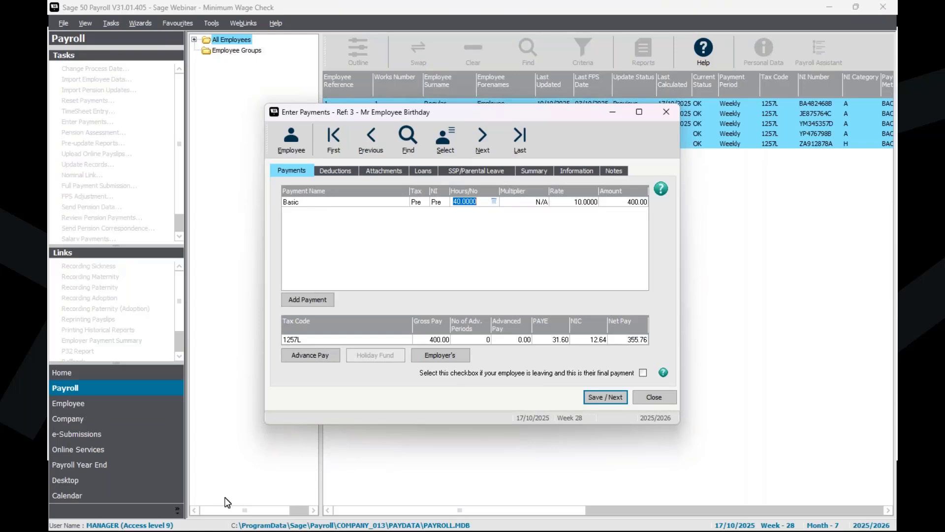
- Save the reference 3 payment with the minimum wage adjustment applied to Basic, and return to that employee's payment
click(593, 401)
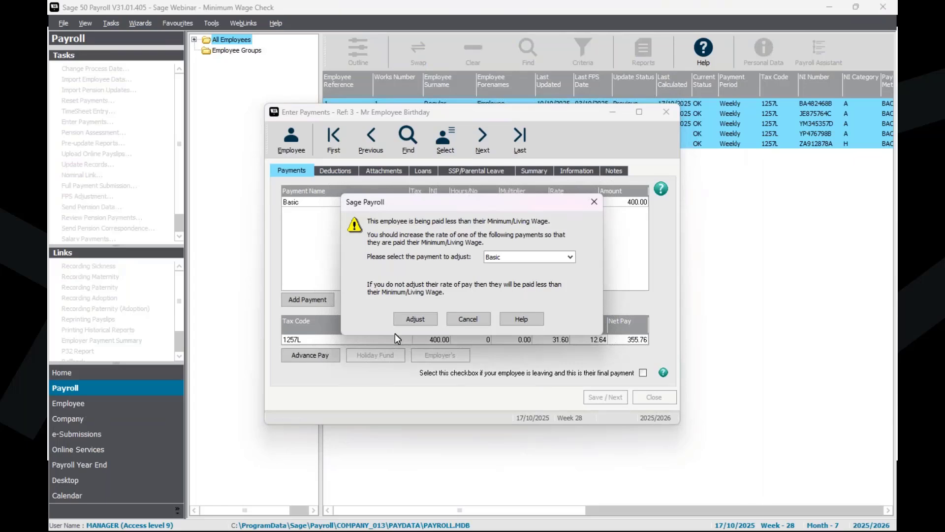
click(407, 323)
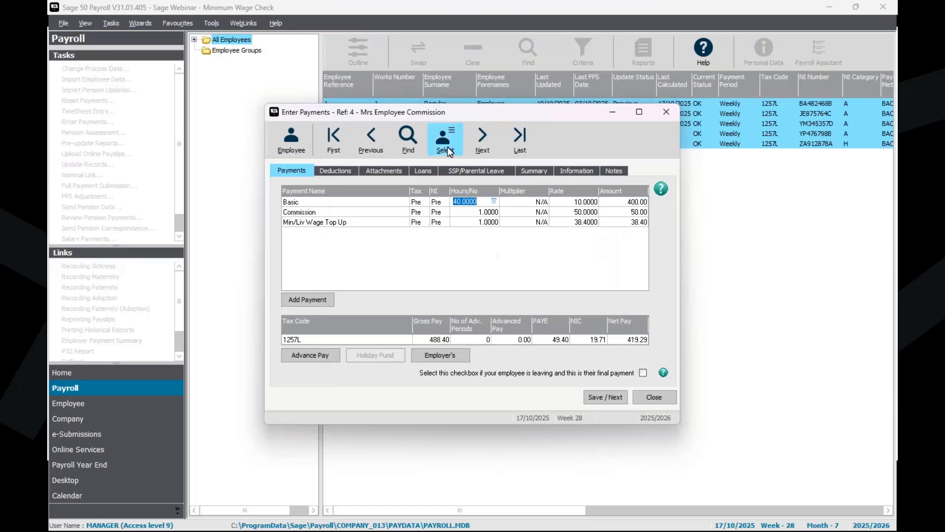
click(368, 140)
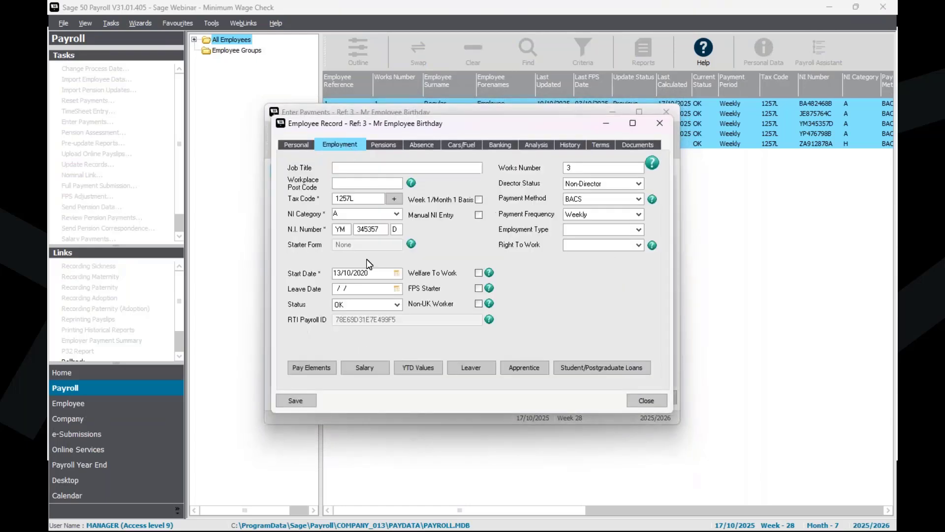
- Set the Basic rate to 12.21 in the pay elements of the reference 3 employee, and save both the record and the payment
click(322, 367)
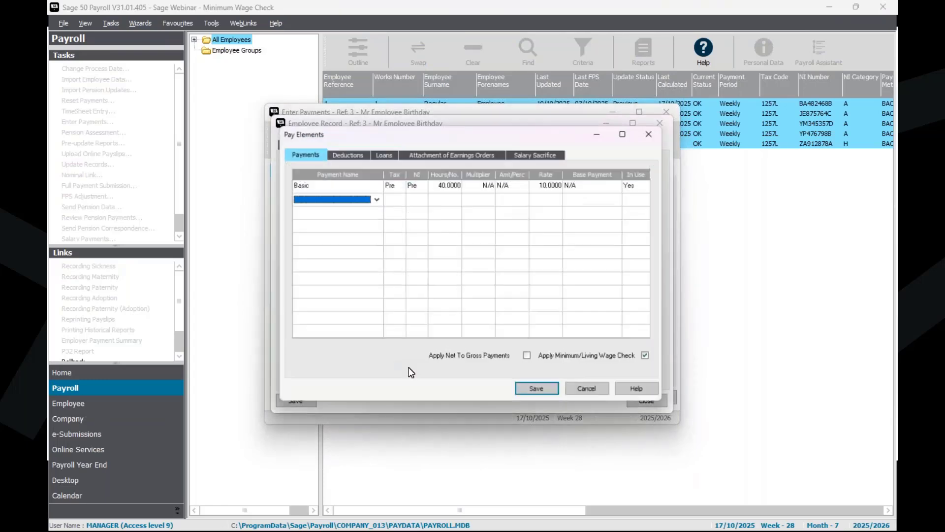
click(549, 185)
text(12)
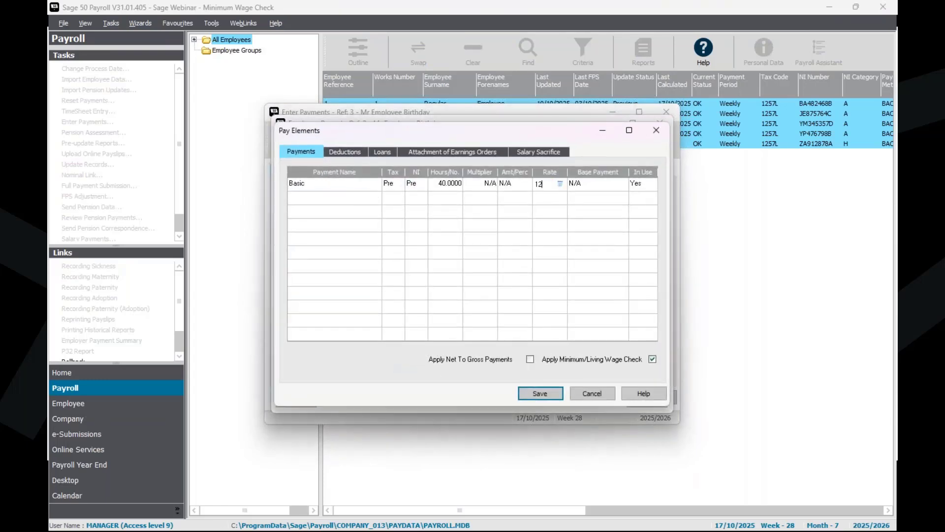
text(.21)
click(541, 394)
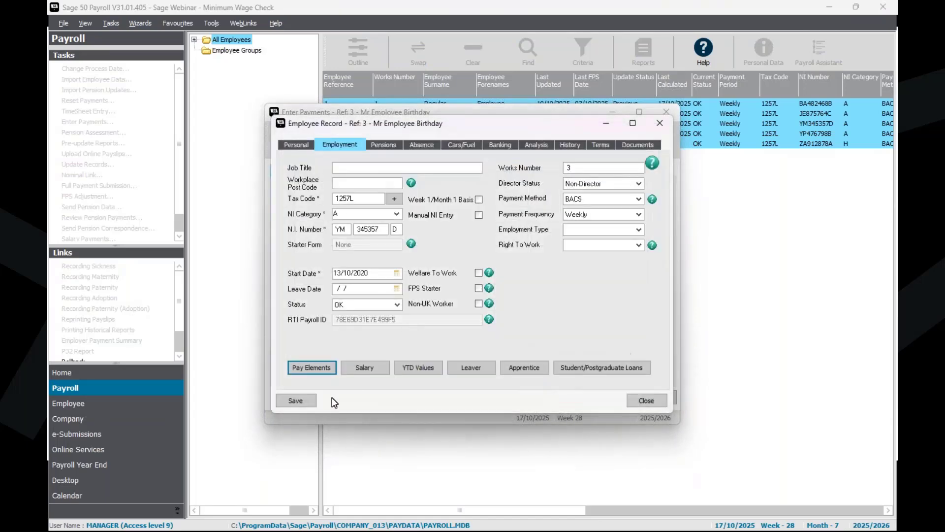
click(308, 400)
click(641, 401)
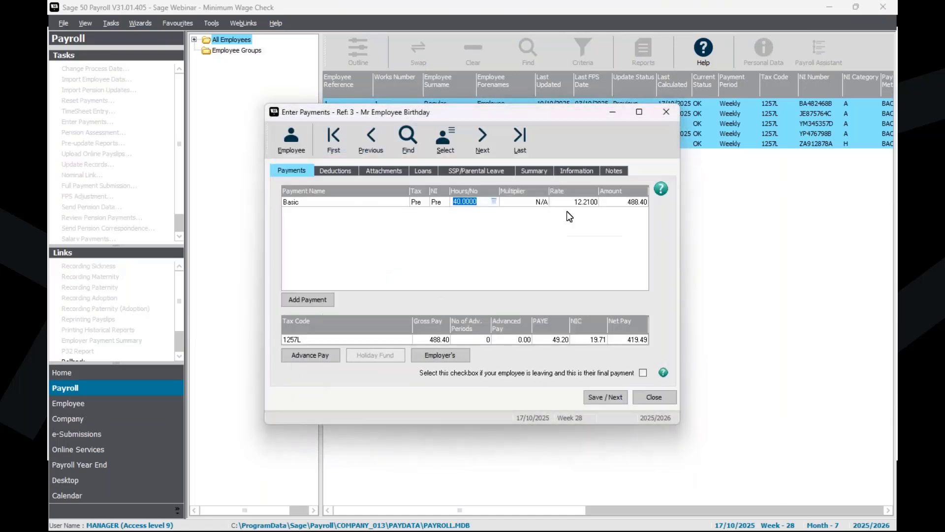
click(569, 203)
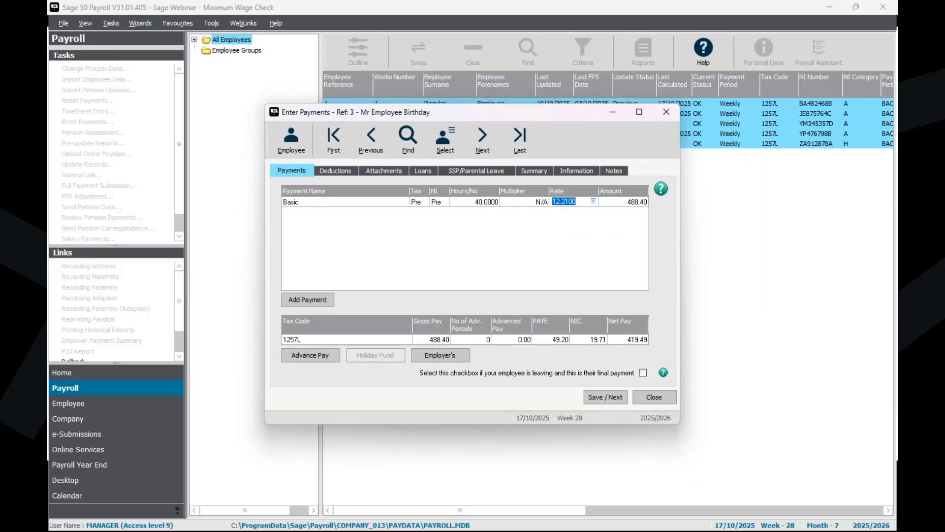
click(606, 397)
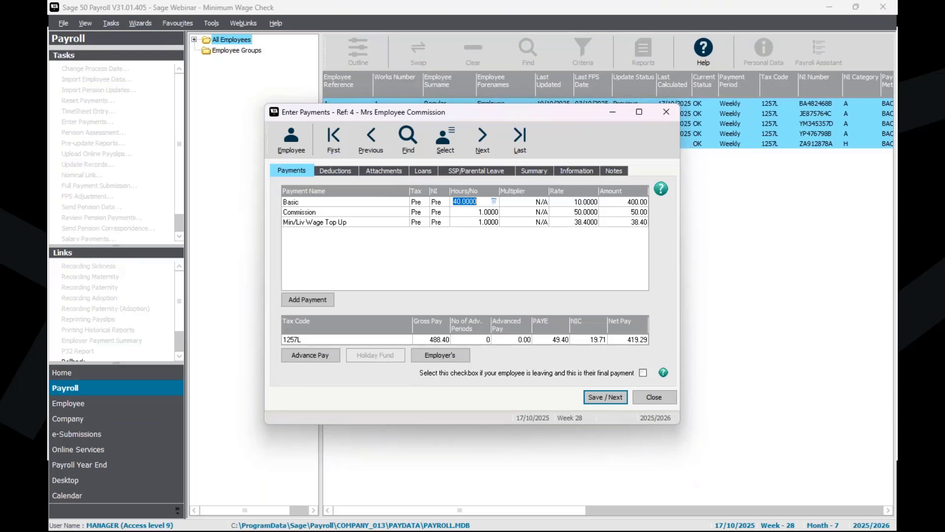
- Clear the Min/Liv Wage Top Up rate in the reference 4 payment, set the Commission rate to 100, and save the payment
click(473, 223)
click(589, 220)
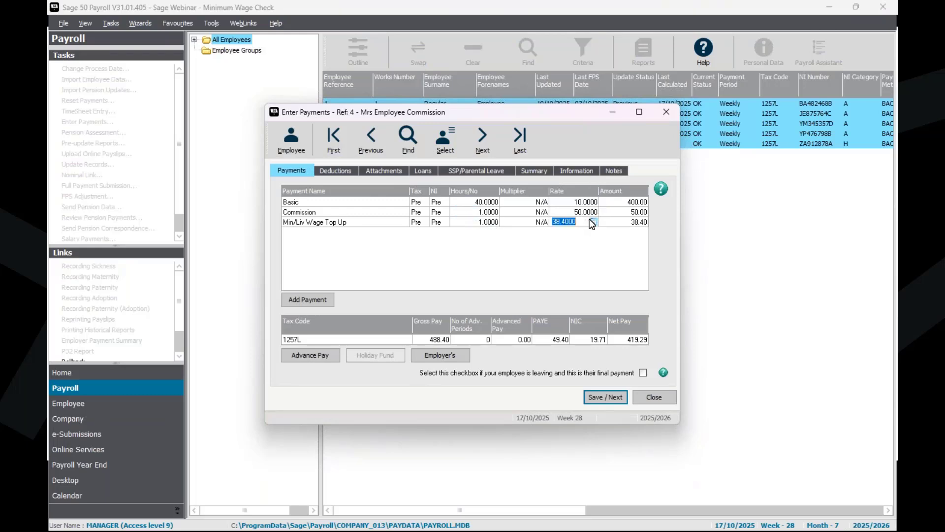
key(Delete)
key(shift+Tab)
click(570, 213)
text(100)
click(492, 211)
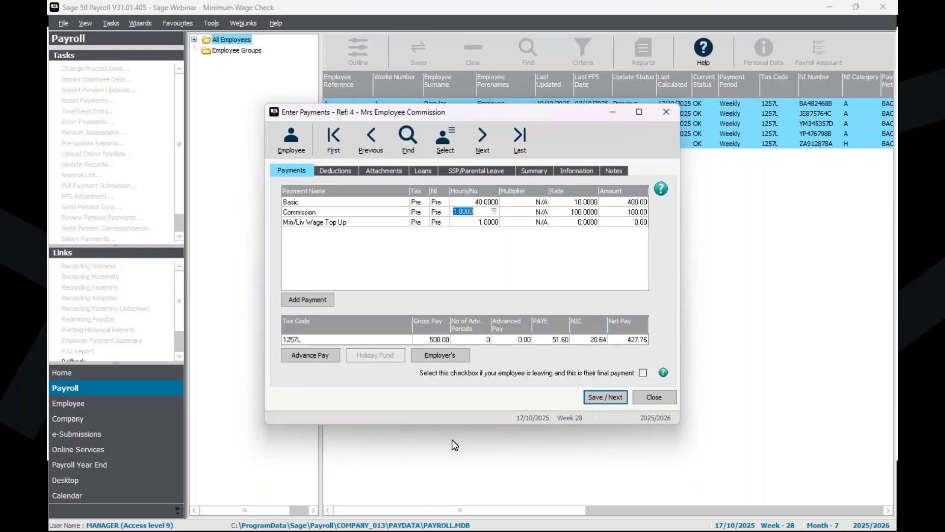
click(594, 395)
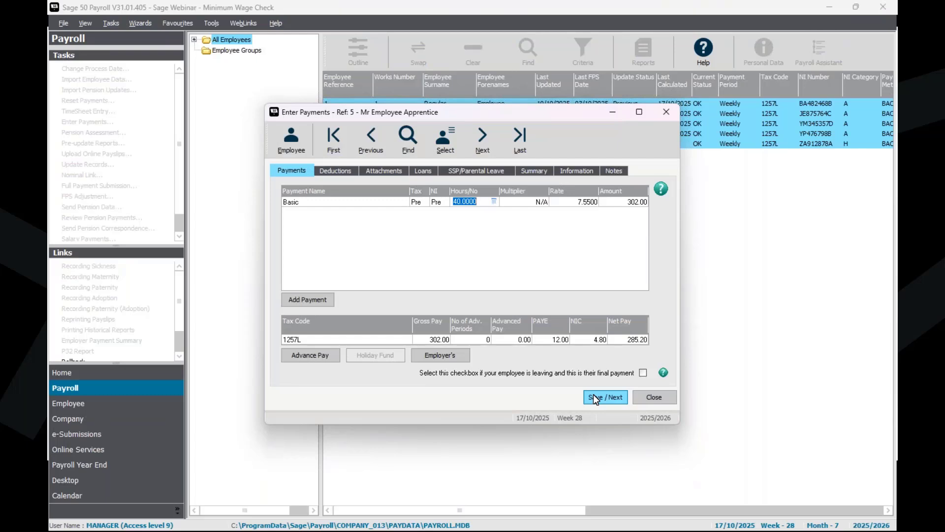
- Review the apprenticeship dates and date of birth in the reference 5 employee record, and return to the payment
click(595, 397)
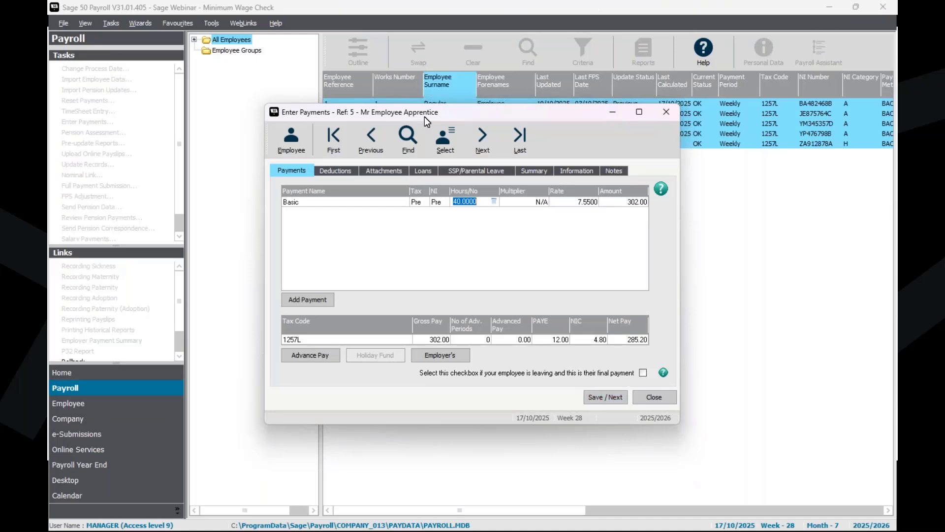
click(291, 140)
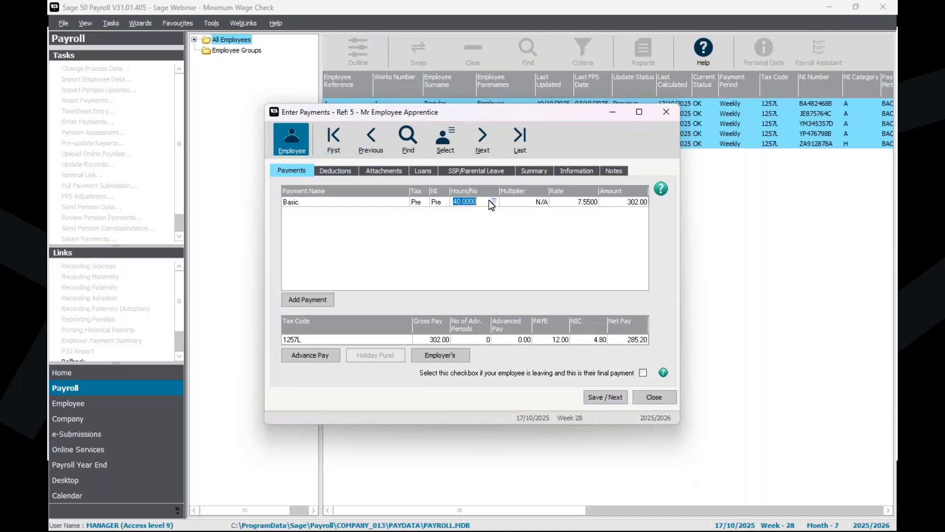
click(341, 145)
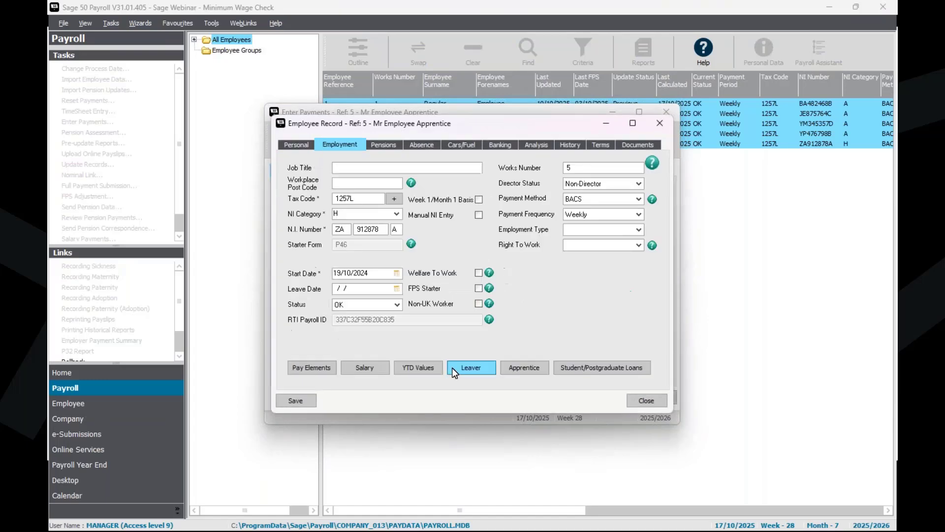
click(535, 369)
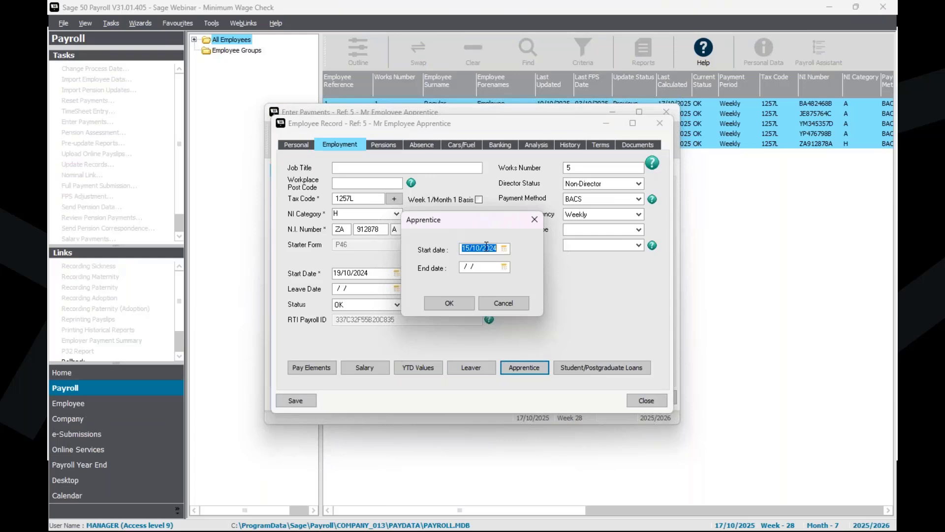
click(449, 303)
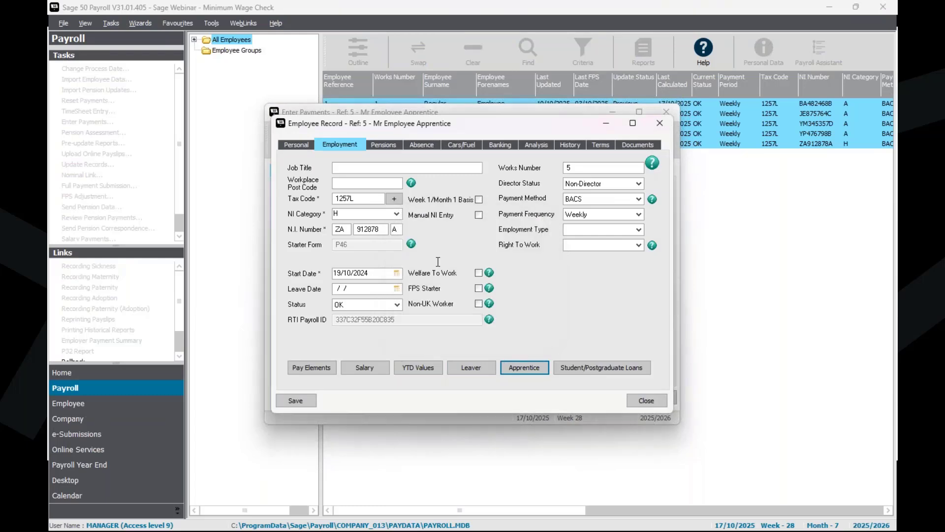
click(296, 145)
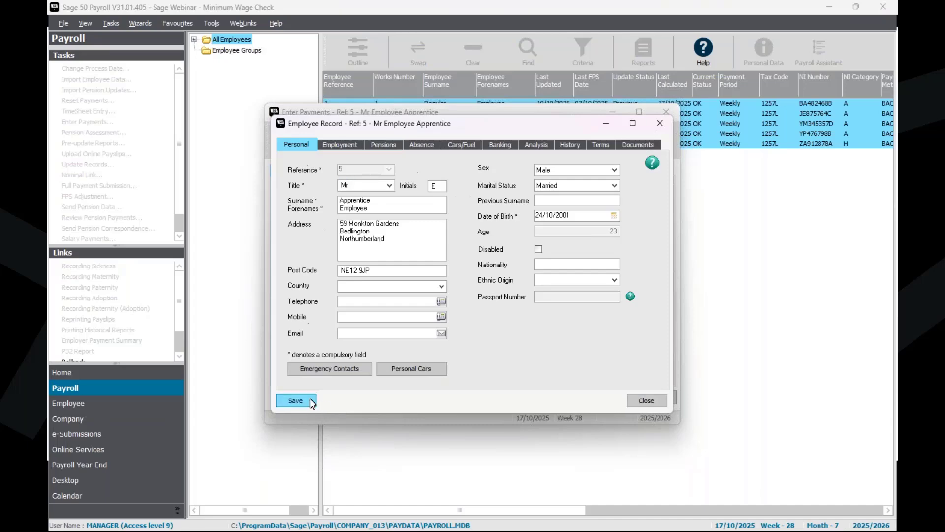
click(644, 400)
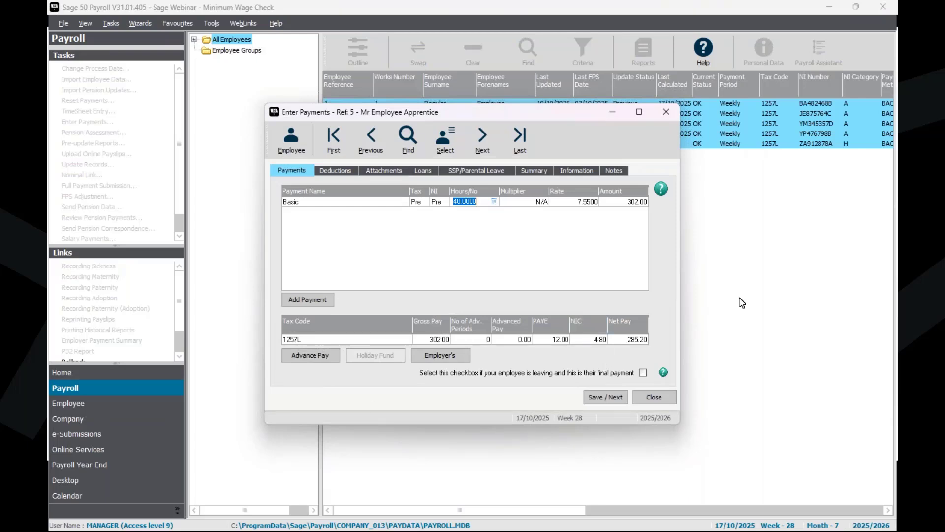
- Apply the minimum wage adjustment to Basic in the reference 5 payment, with its rate set to 12.21
click(598, 397)
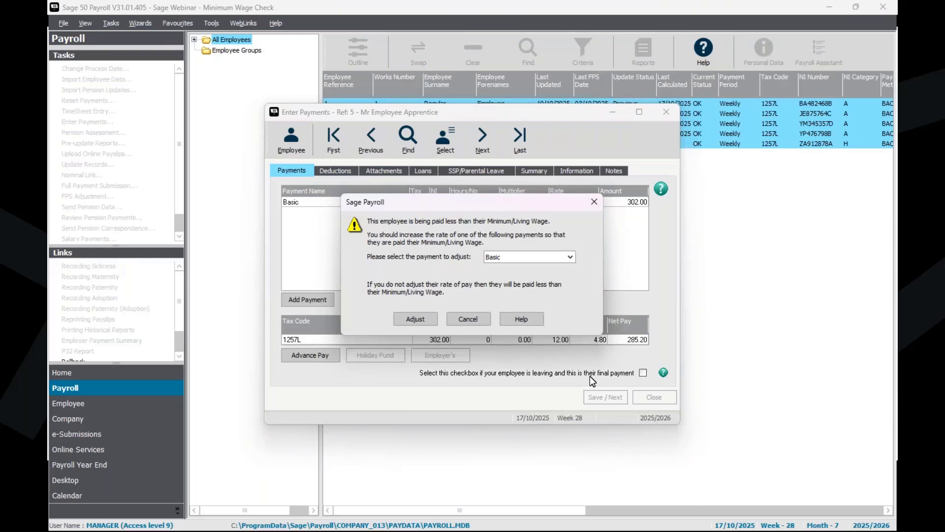
click(519, 258)
click(427, 321)
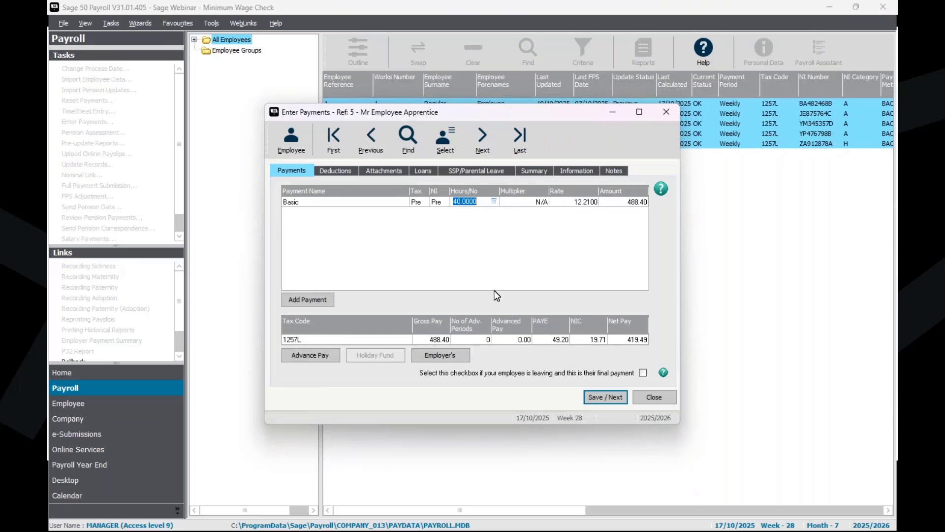
click(575, 202)
text(12.21)
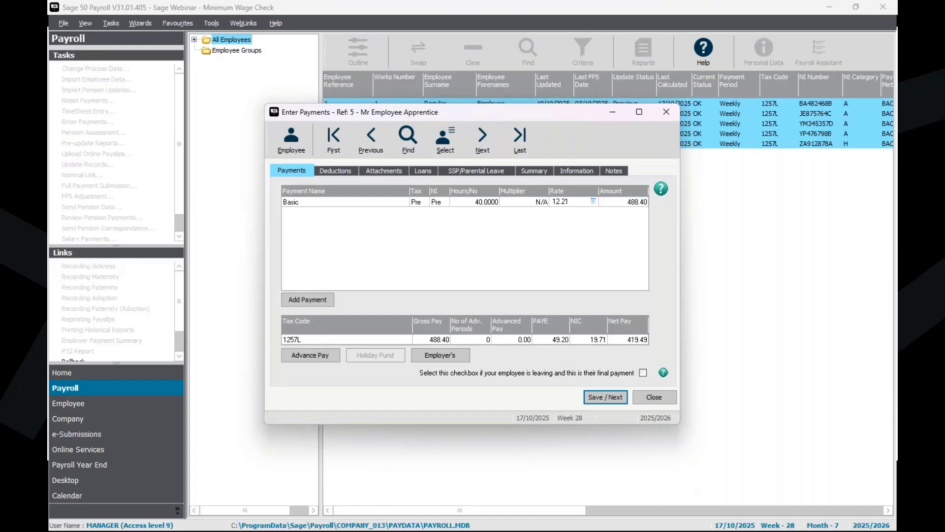
click(494, 203)
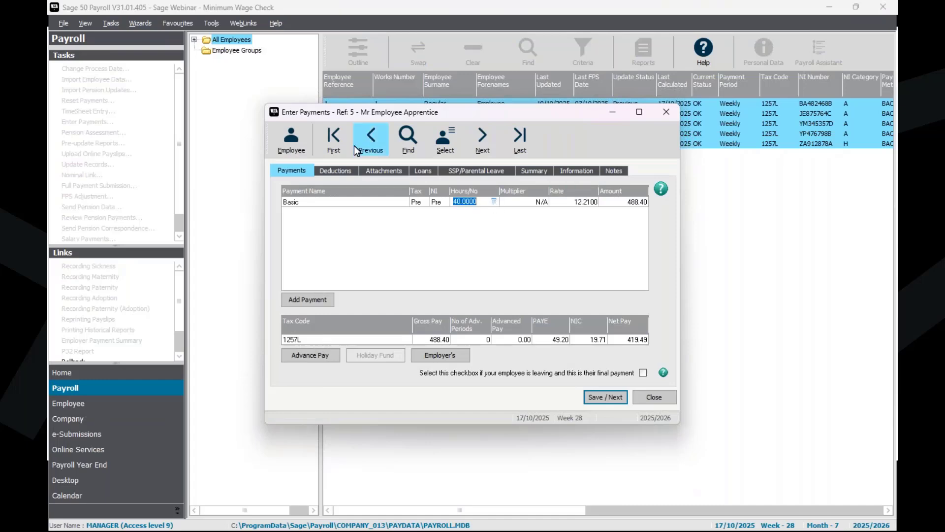
- Set the Basic rate to 2.21 in the reference 5 employee's pay elements, save the record and return to the payment
click(303, 144)
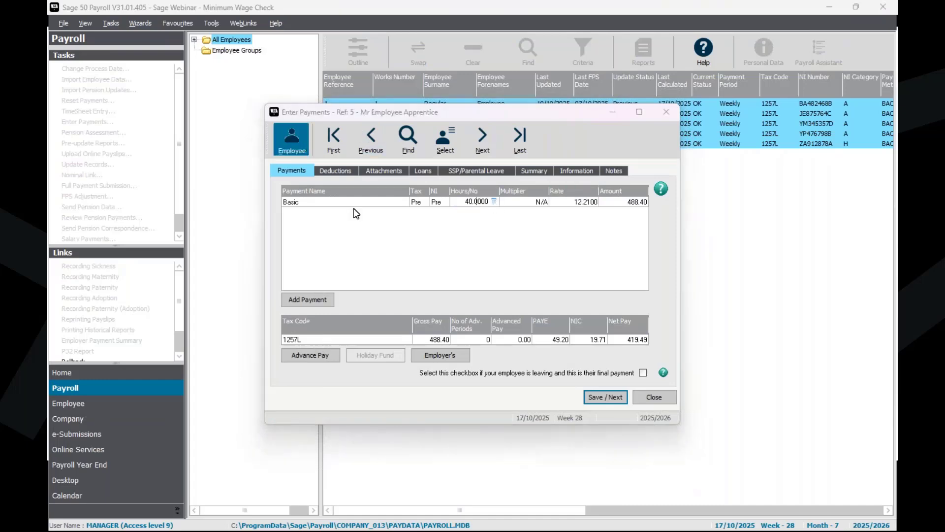
click(347, 148)
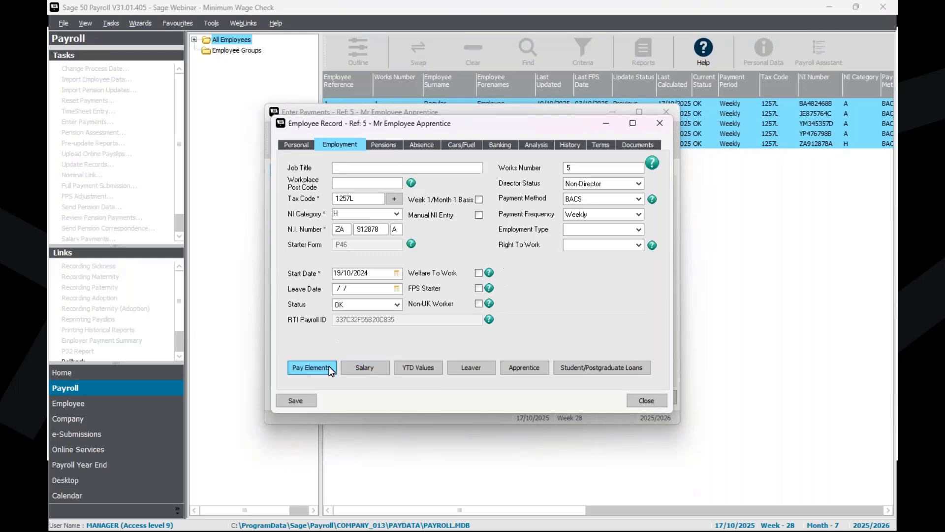
click(312, 367)
click(549, 184)
text(2.21)
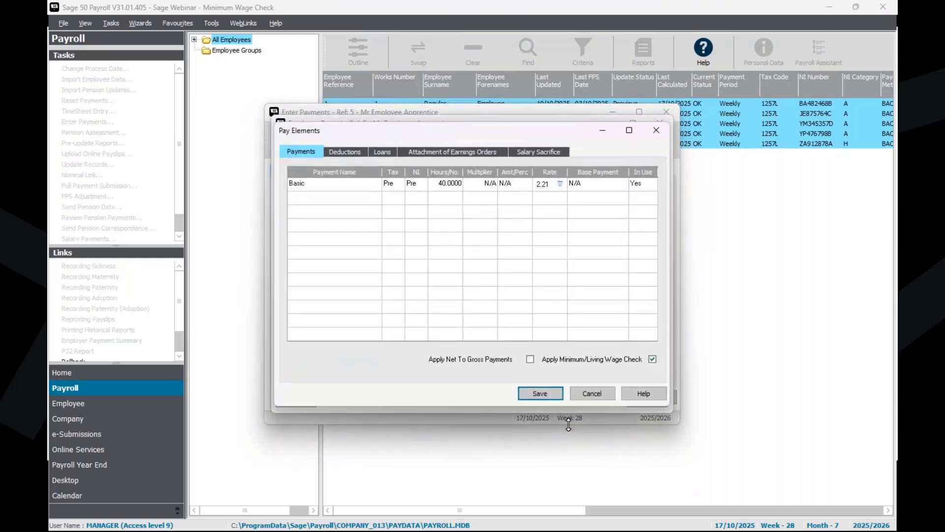
click(534, 397)
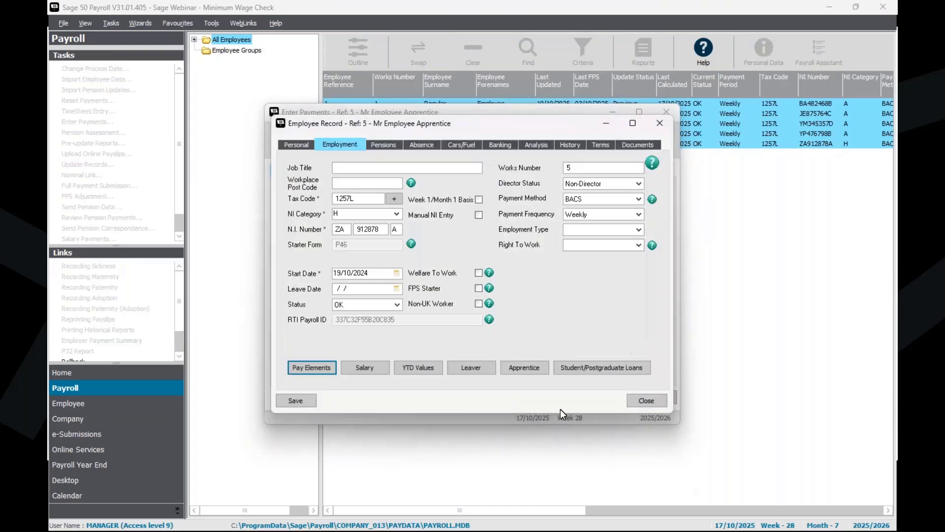
click(296, 400)
click(658, 396)
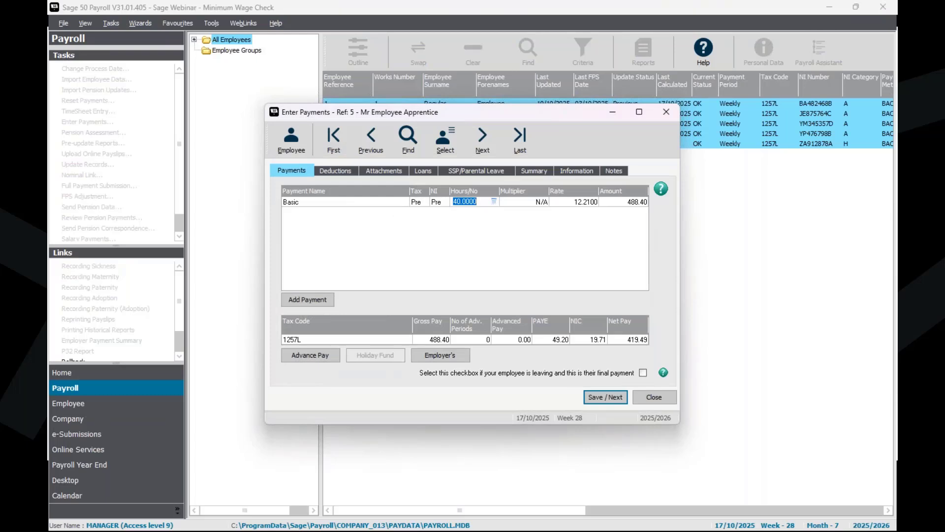
- Close payment entry and switch to the presentation slide on processing minimum wage
click(657, 397)
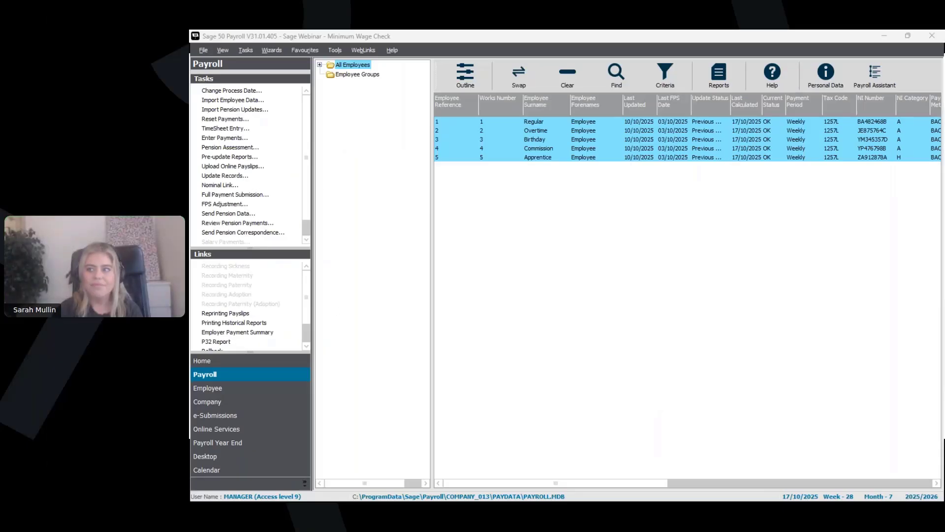
key(alt+Tab)
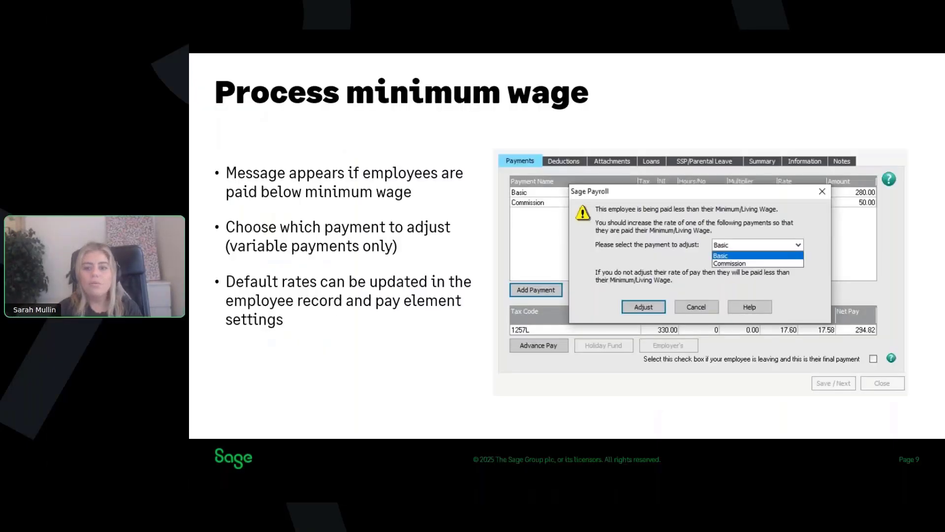